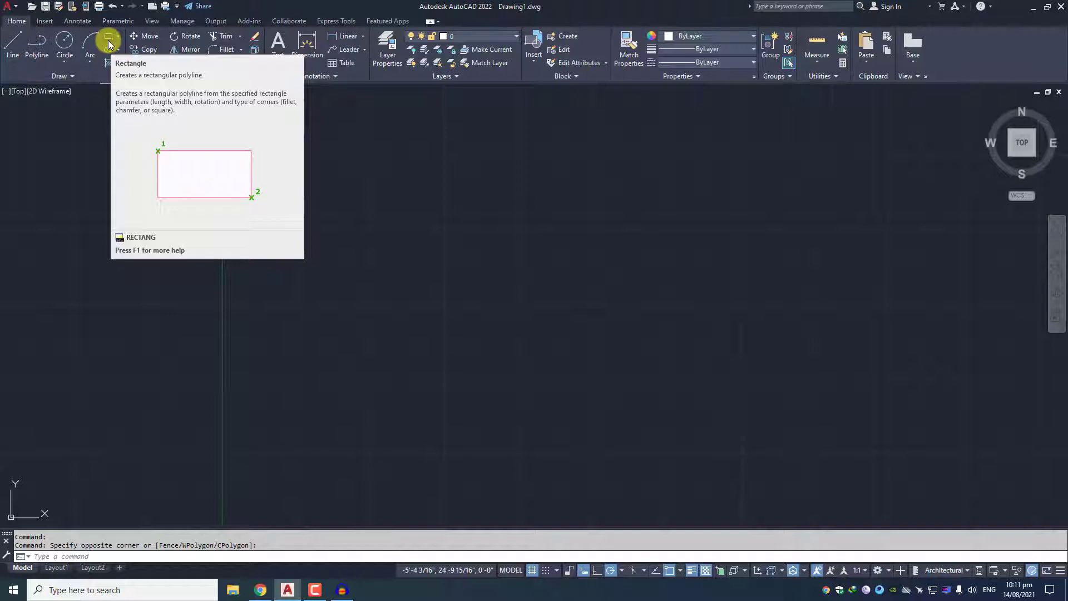
Draw a rectangle from two picked corners, then pan it higher in the view.
left_click(109, 42)
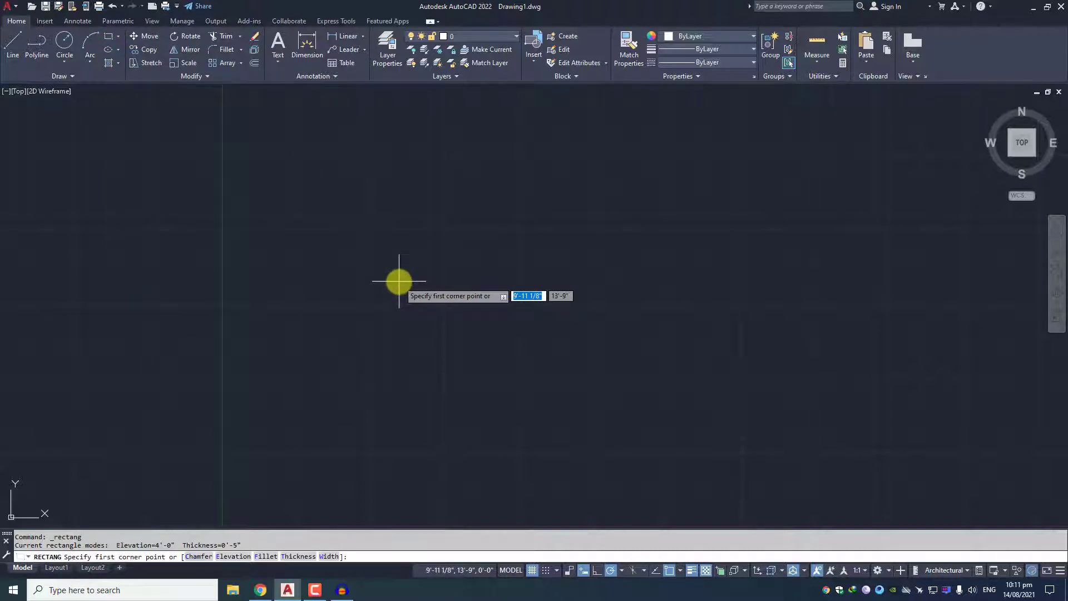
left_click(321, 217)
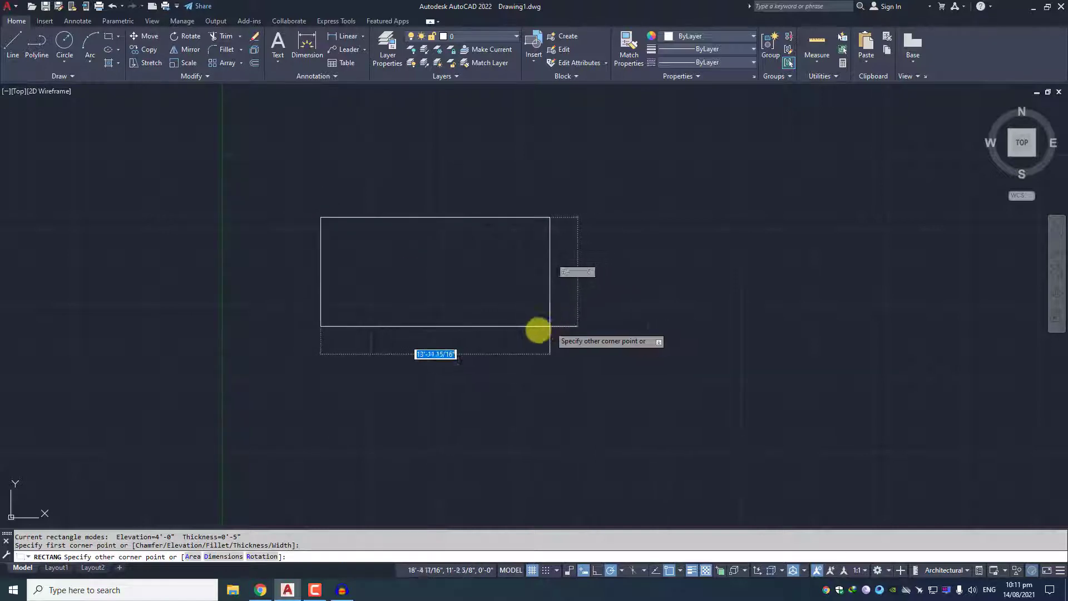
left_click(501, 323)
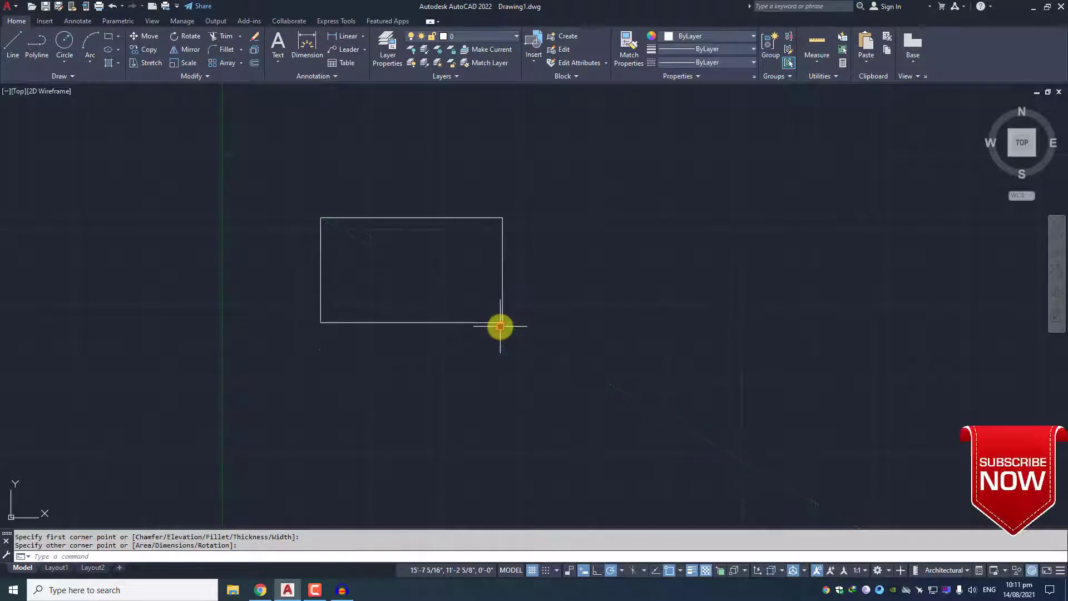
scroll(403, 282, "up", 2)
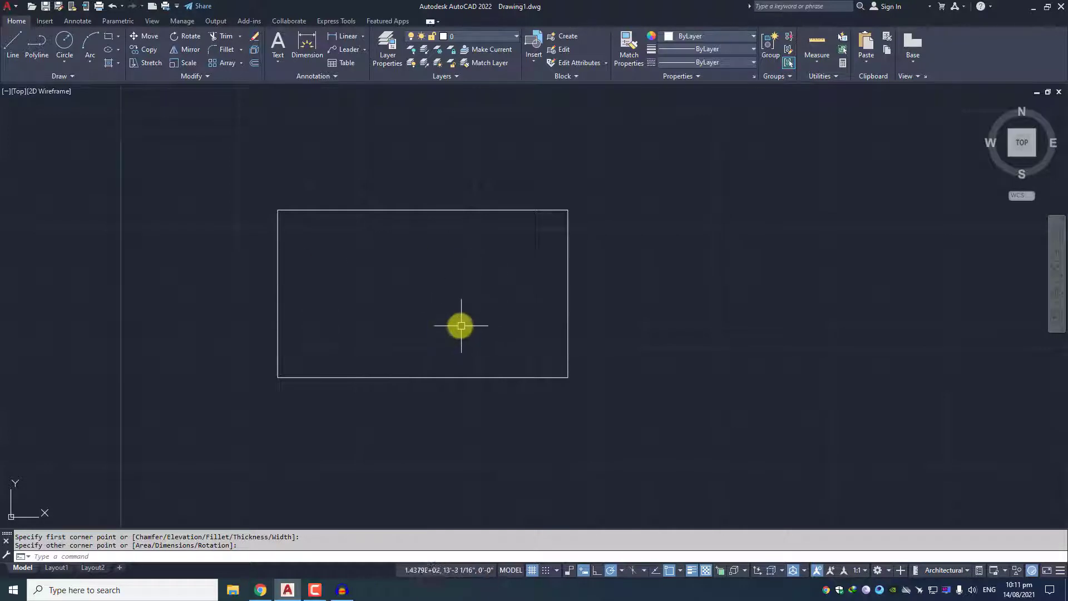
middle_click_drag(462, 325, 466, 239)
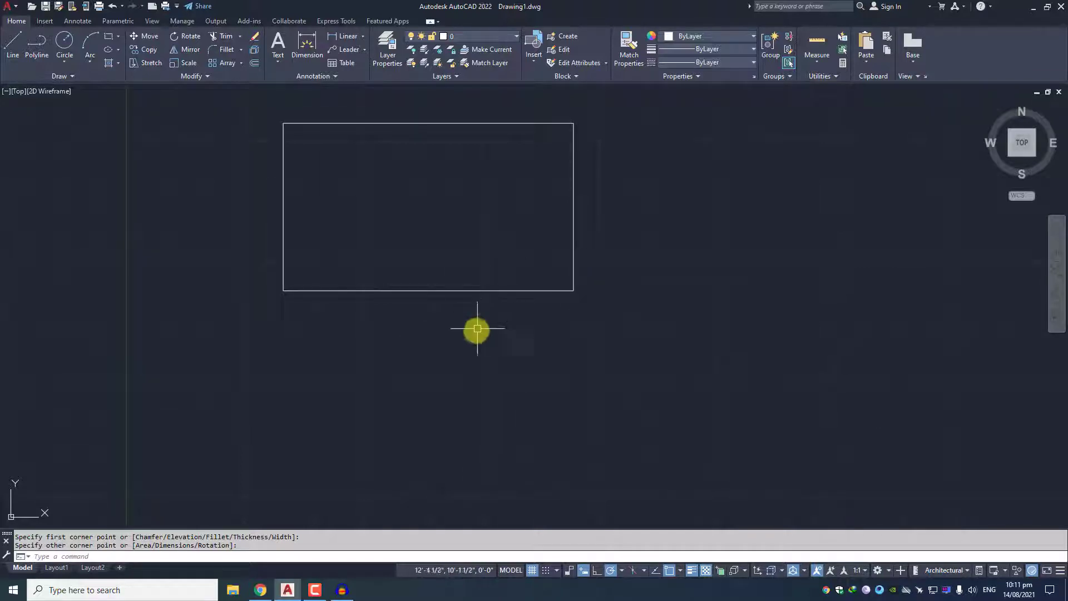
middle_click_drag(453, 325, 458, 304)
Draw a 10' by 20' rectangle below the first one.
left_click(109, 37)
middle_click_drag(434, 374, 410, 305)
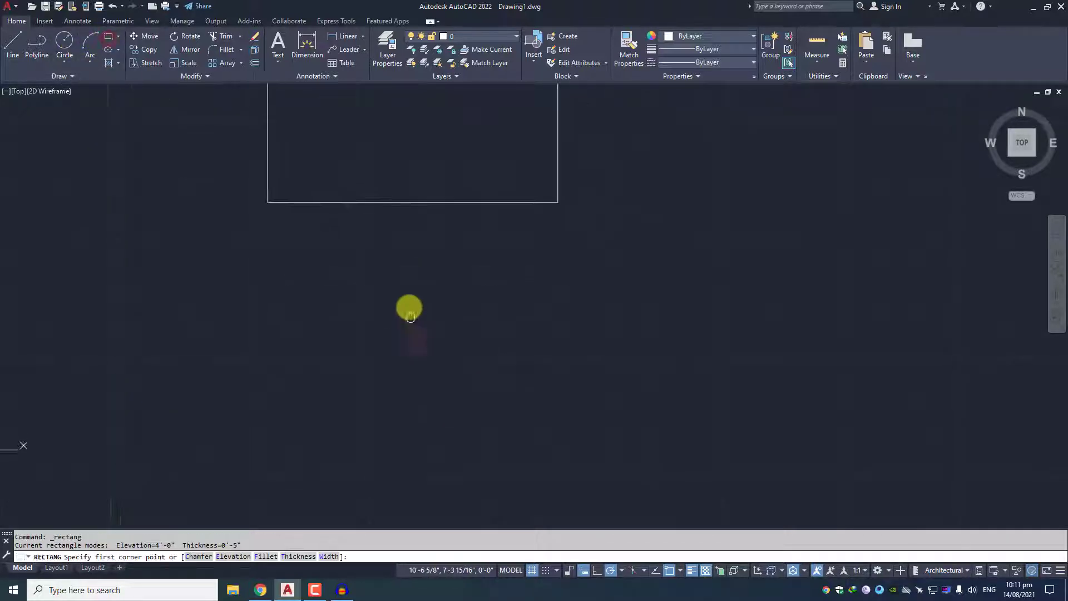
left_click(264, 261)
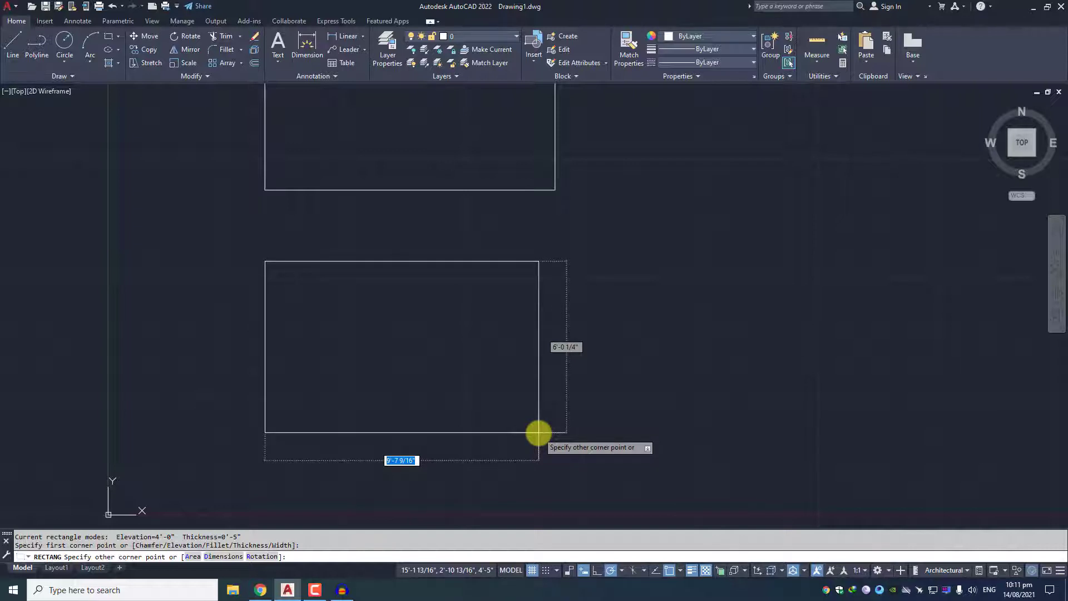
type("10")
key("Tab")
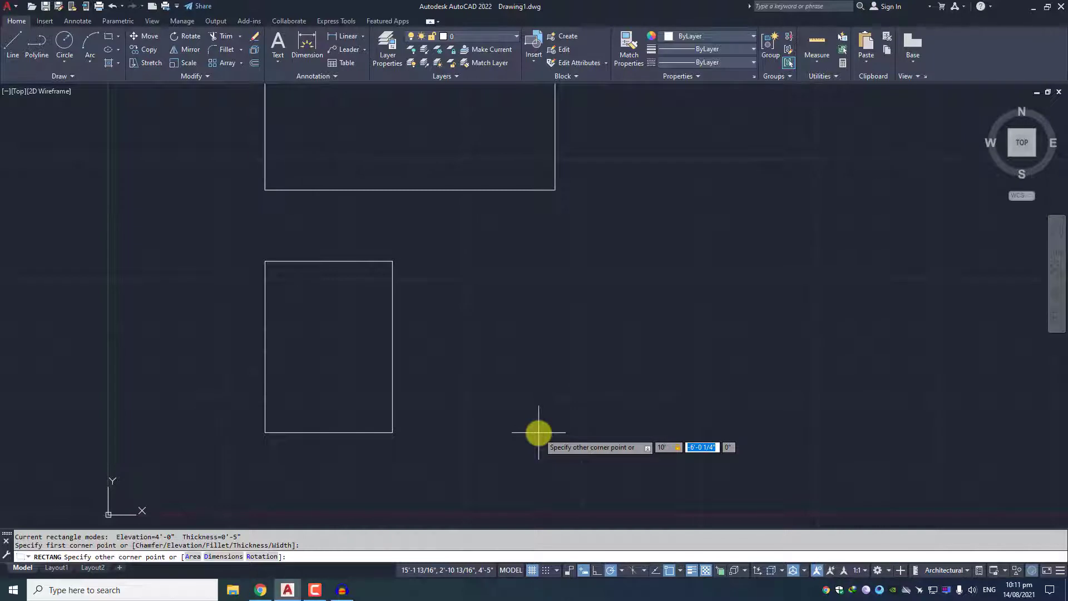
type("2")
type("0")
key("Return")
Move the 10' by 20' rectangle to the right of the first rectangle.
left_click(461, 229)
left_click(362, 317)
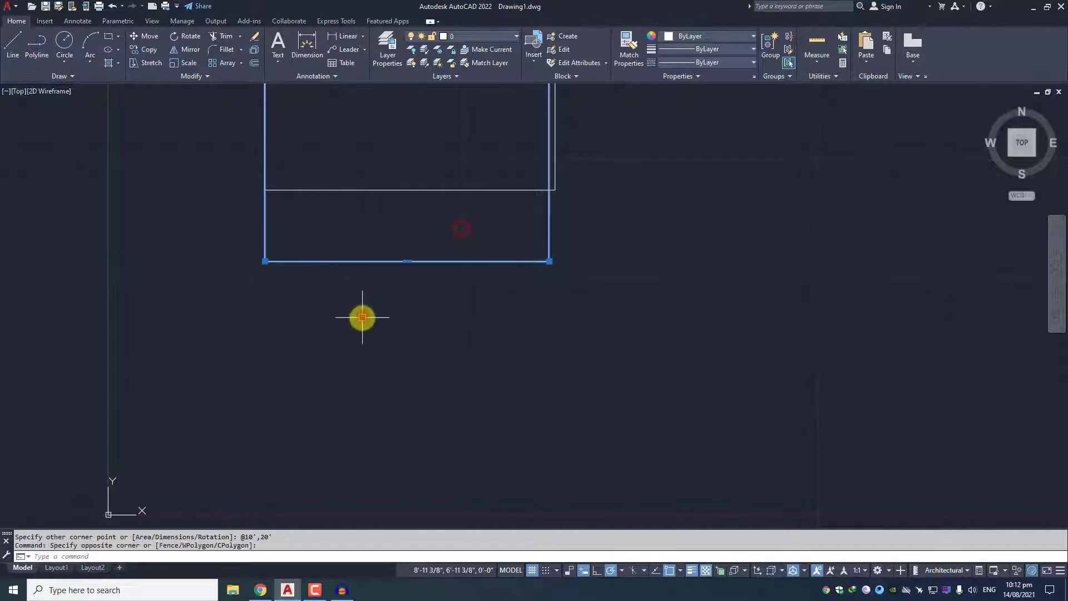
type("m")
key("Return")
left_click(689, 192)
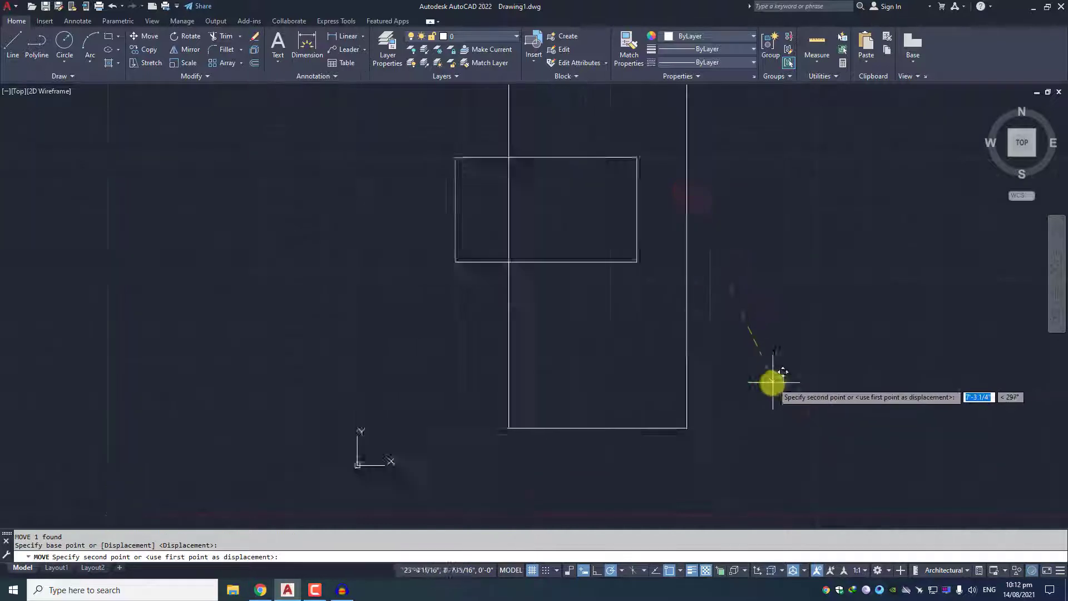
scroll(773, 382, "down", 3)
left_click(627, 381)
scroll(627, 381, "up", 3)
mouse_move(613, 333)
middle_mouse_down()
mouse_move(494, 320)
mouse_move(512, 376)
middle_mouse_up()
Select the tall rectangle, pan left, then clear the selection.
left_click(564, 324)
left_click(418, 508)
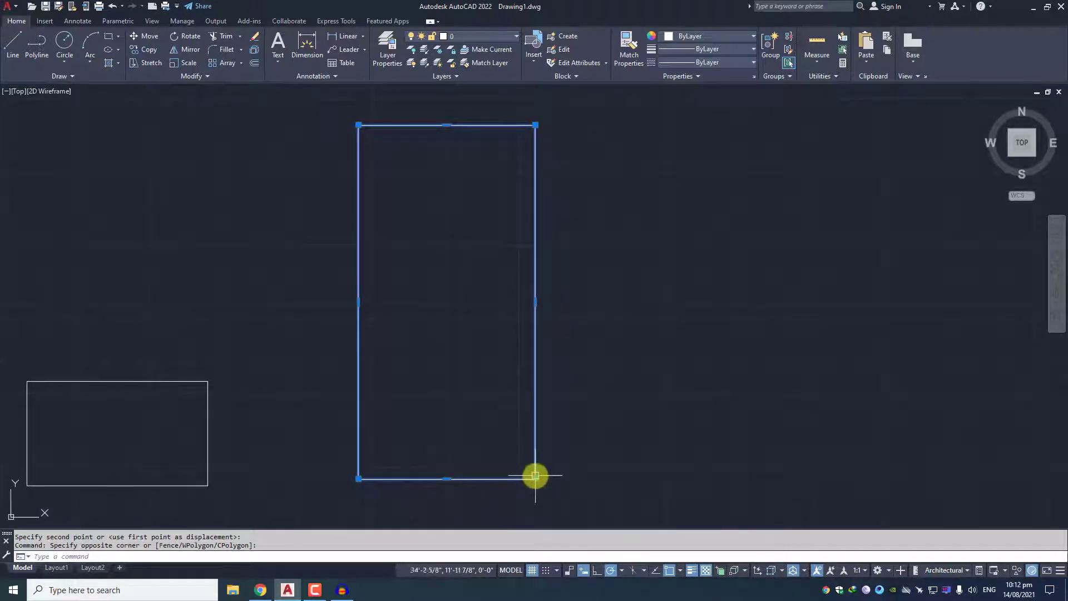
mouse_move(534, 478)
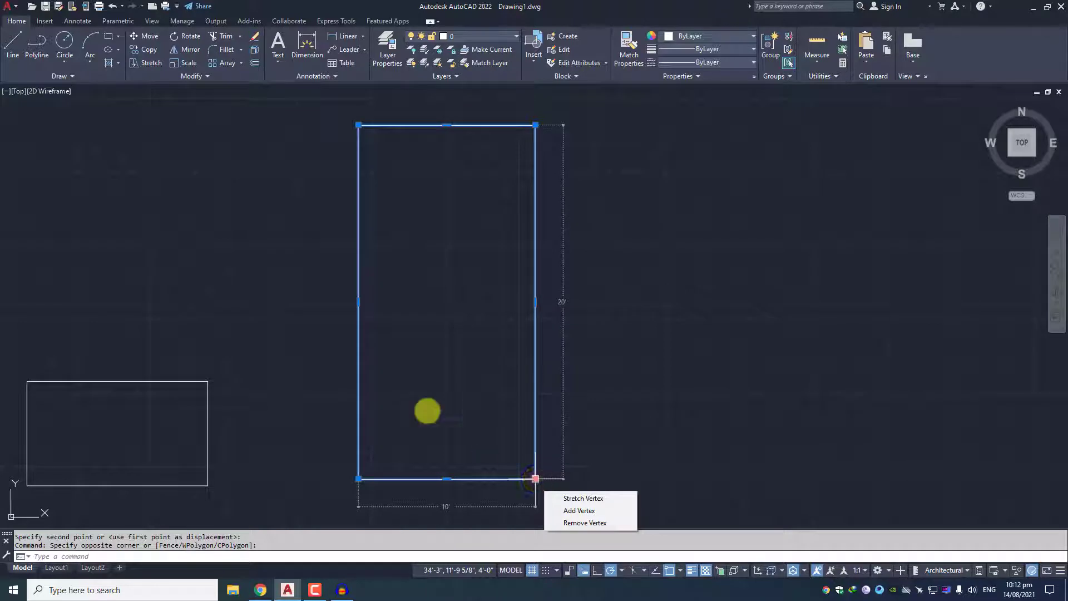
scroll(476, 277, "down", 2)
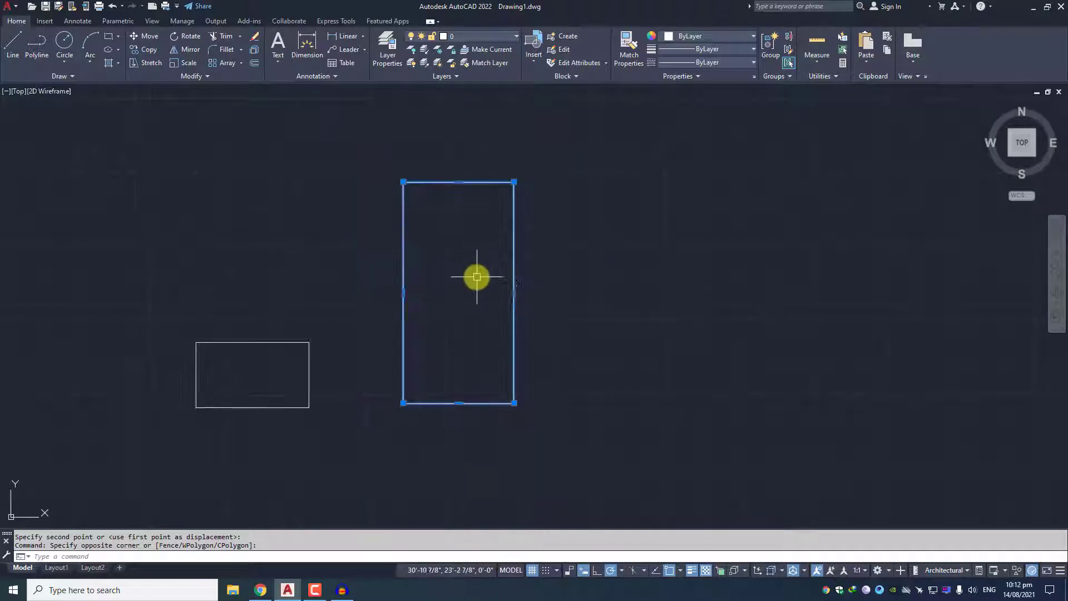
middle_click_drag(531, 281, 438, 274)
mouse_move(421, 396)
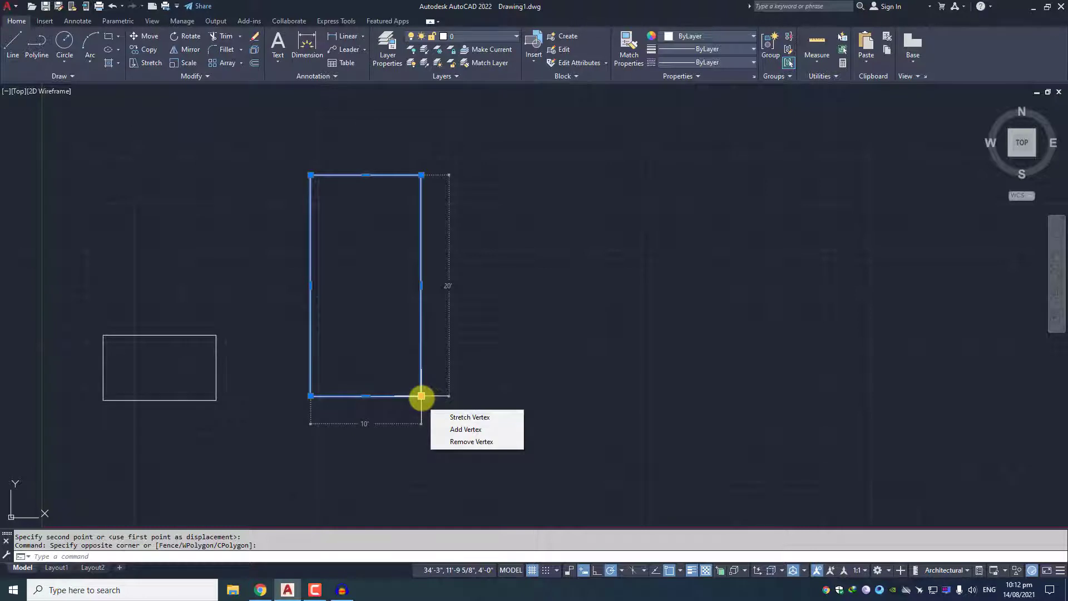
key("Escape")
Draw a 20' by 10' rectangle to the right of the tall one.
type("RE")
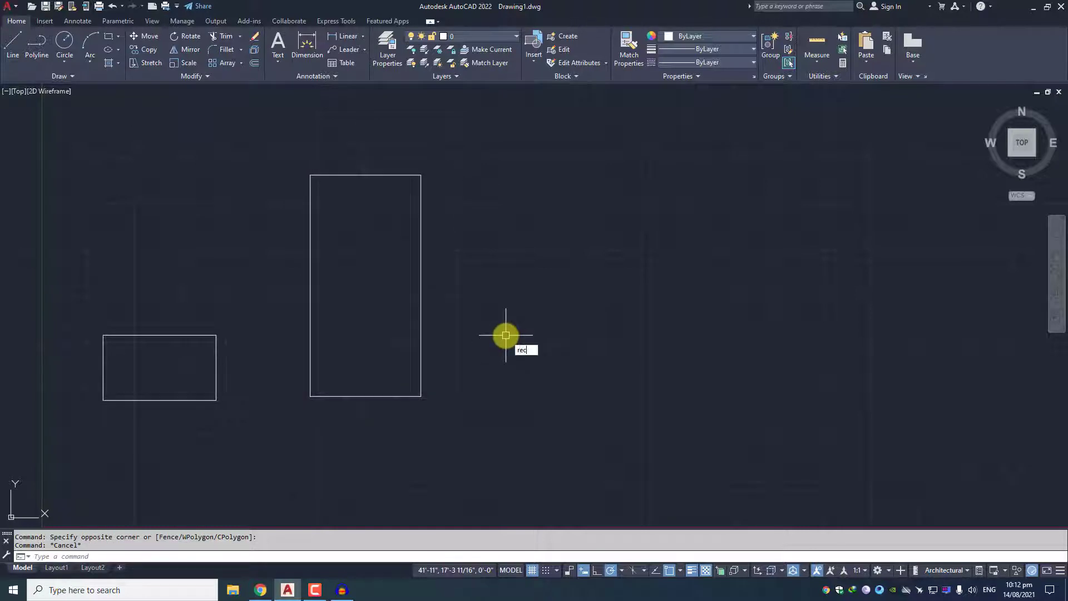
type("C")
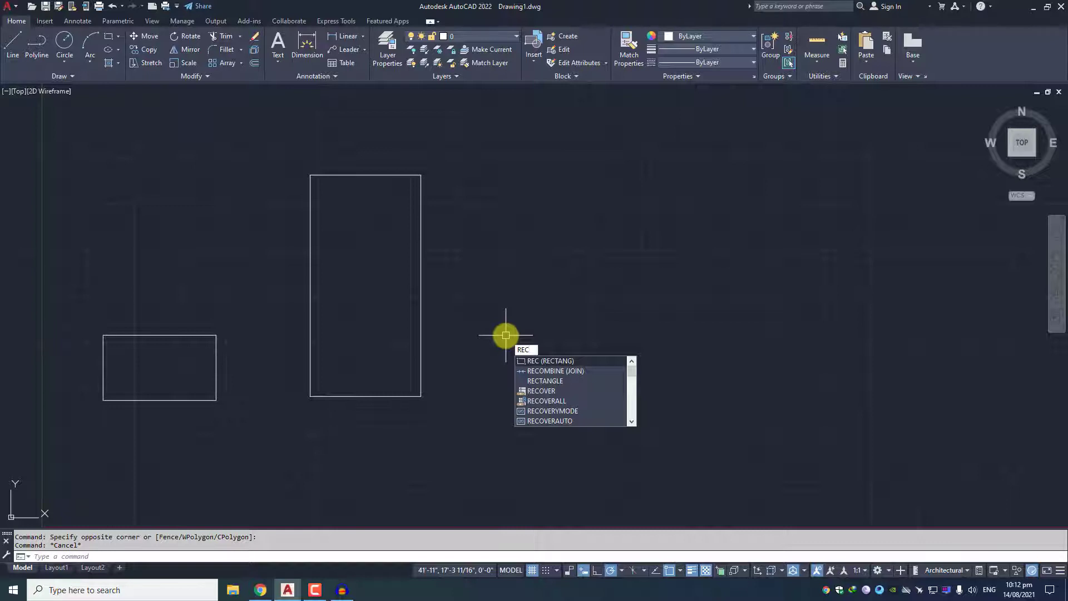
key("Return")
left_click(472, 229)
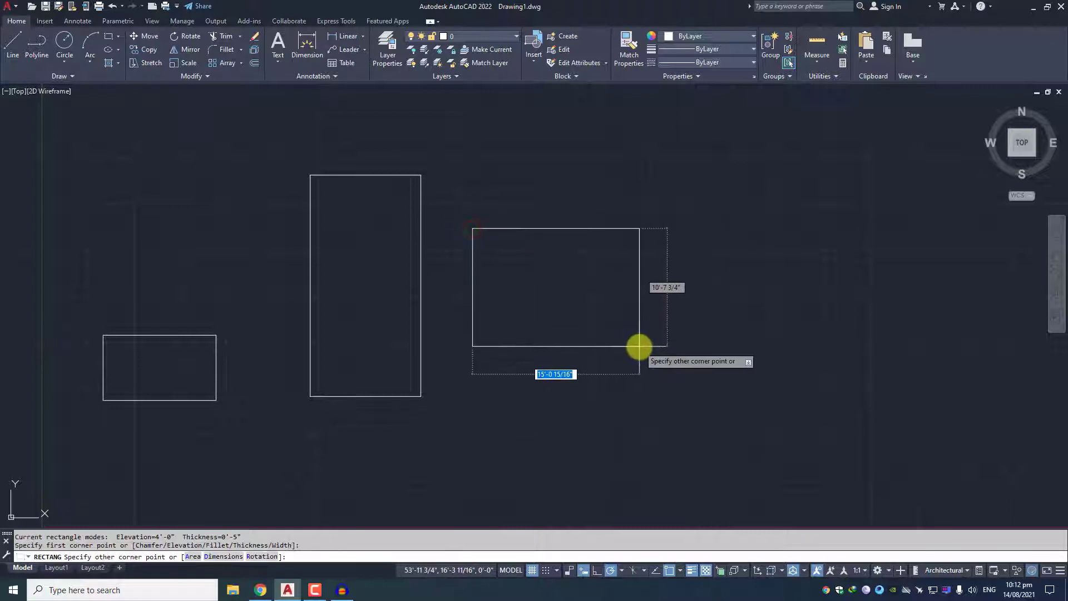
type("2")
key("Tab")
type("10'")
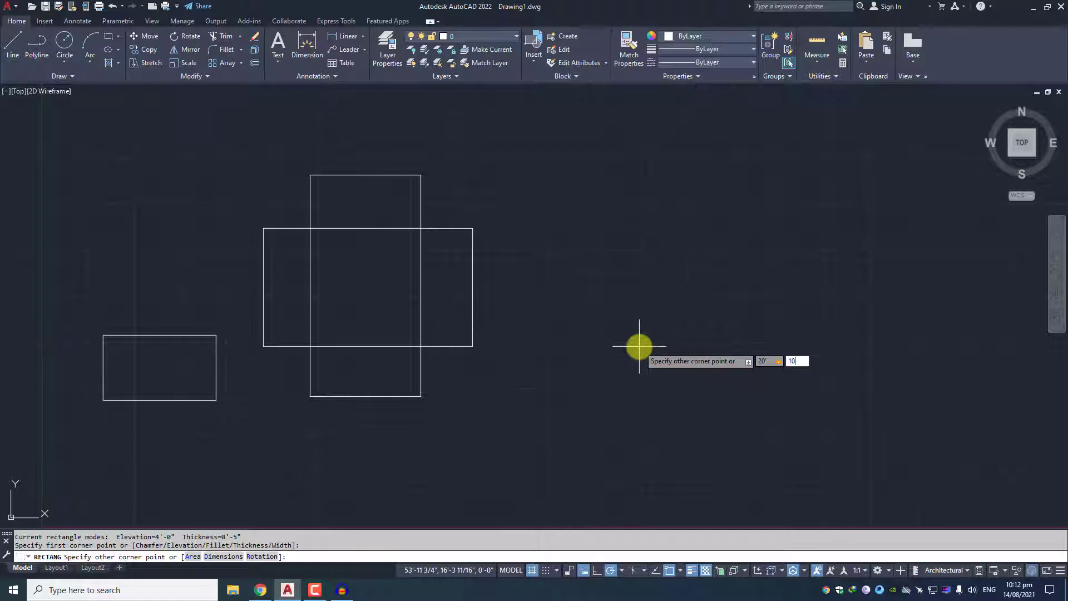
key("Return")
Pan and zoom to show all rectangles, then restart the rectangle command.
middle_click_drag(562, 225, 488, 287)
scroll(487, 287, "up", 2)
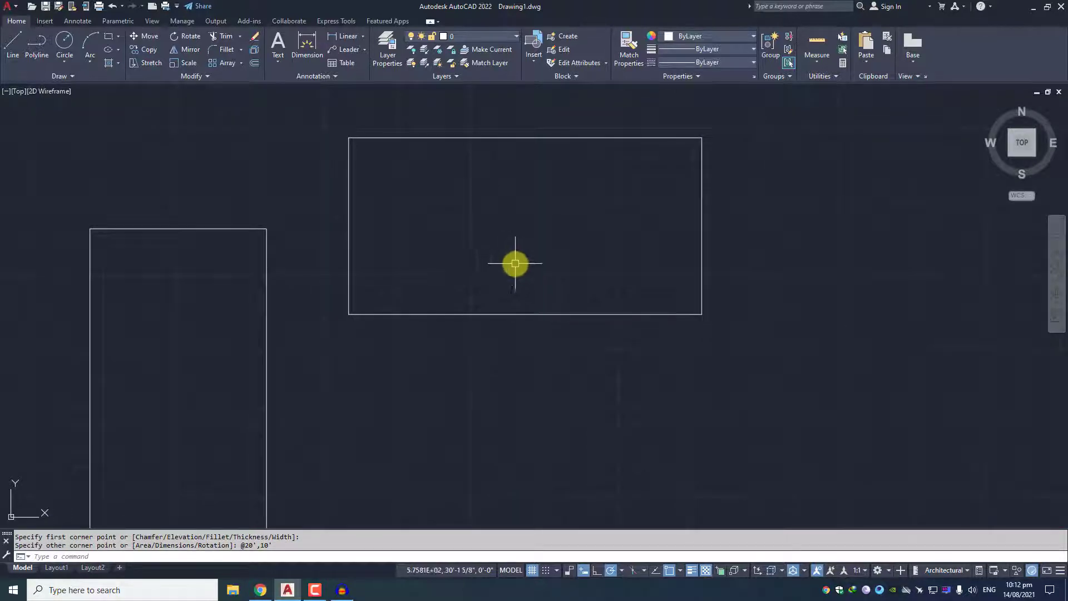
scroll(485, 272, "down", 2)
middle_click_drag(485, 271, 478, 287)
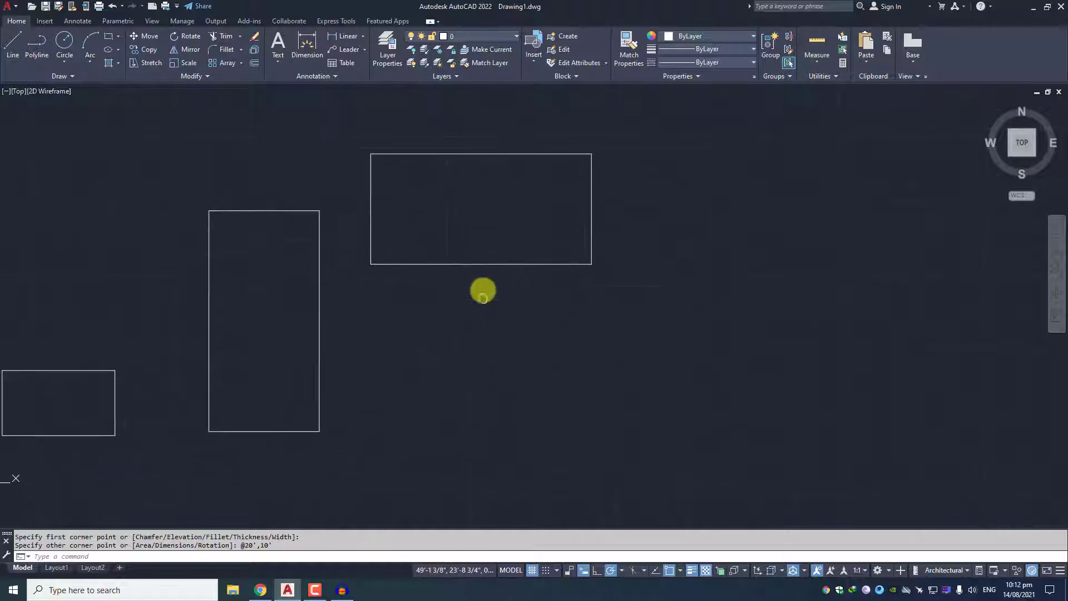
type("rec")
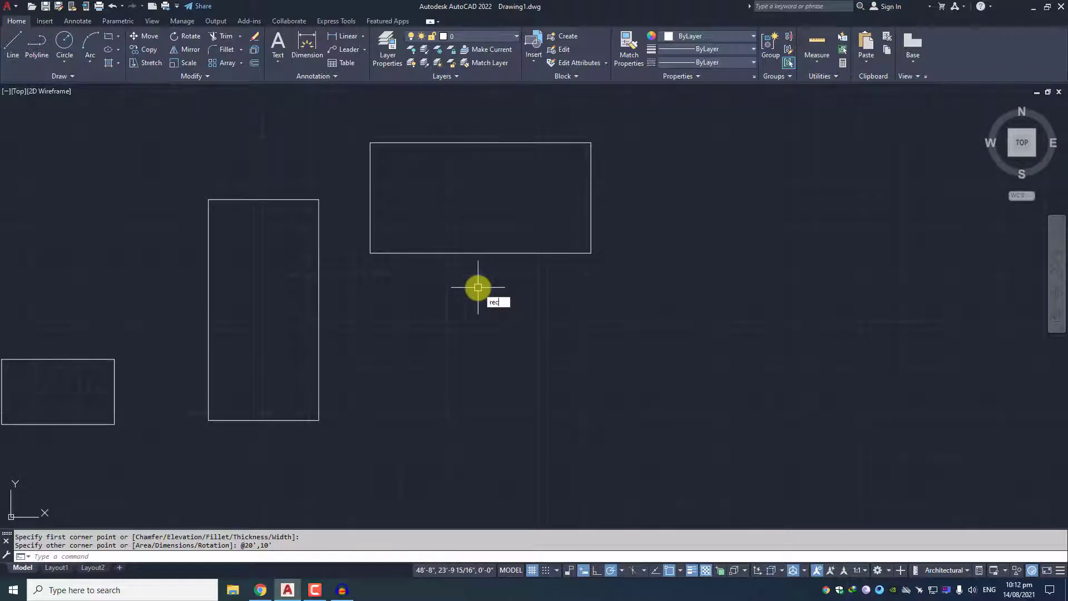
key("Return")
Draw a 20' by 20' square using the Dimensions entry.
middle_click_drag(479, 334, 497, 258)
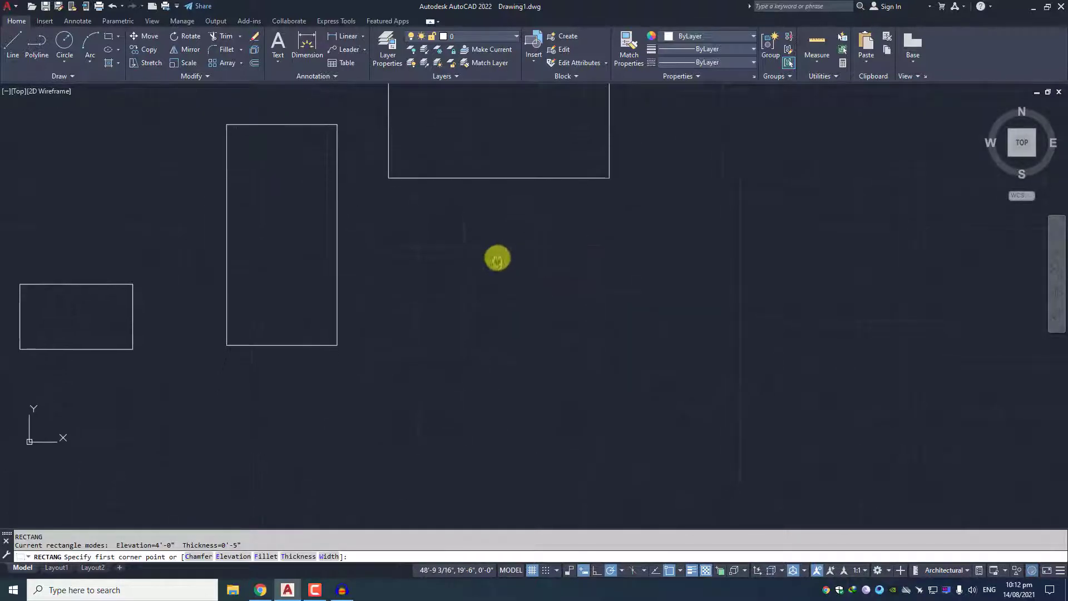
left_click(464, 302)
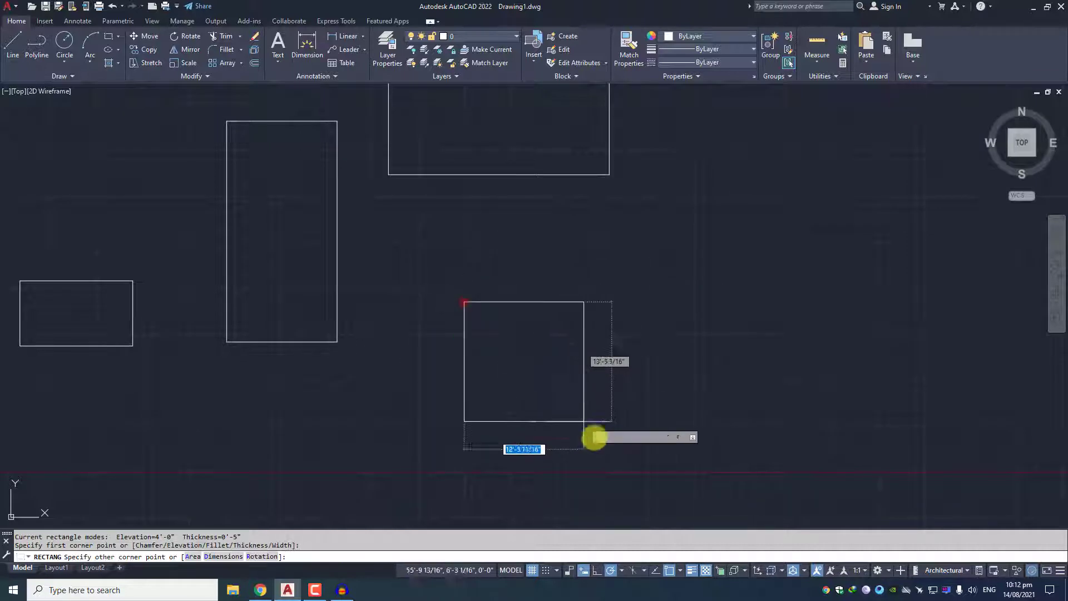
type("20")
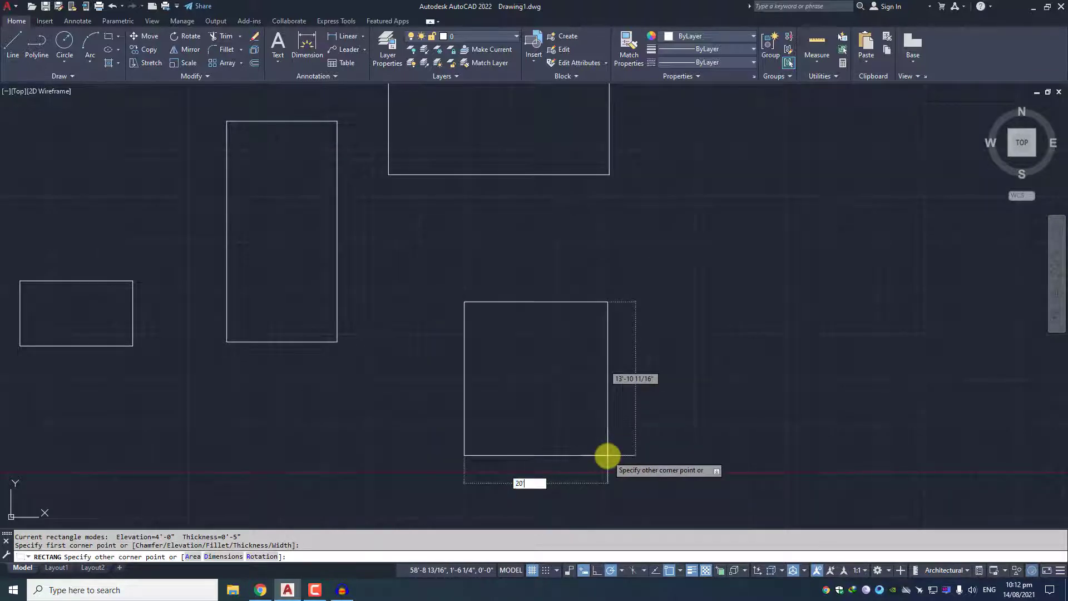
key("Tab")
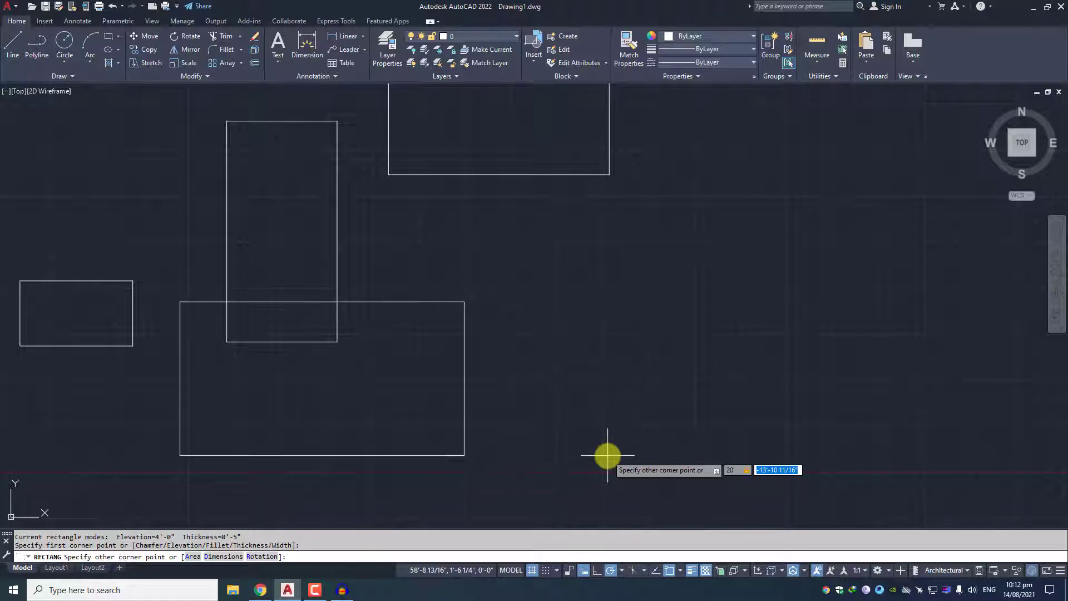
type("20")
key("Return")
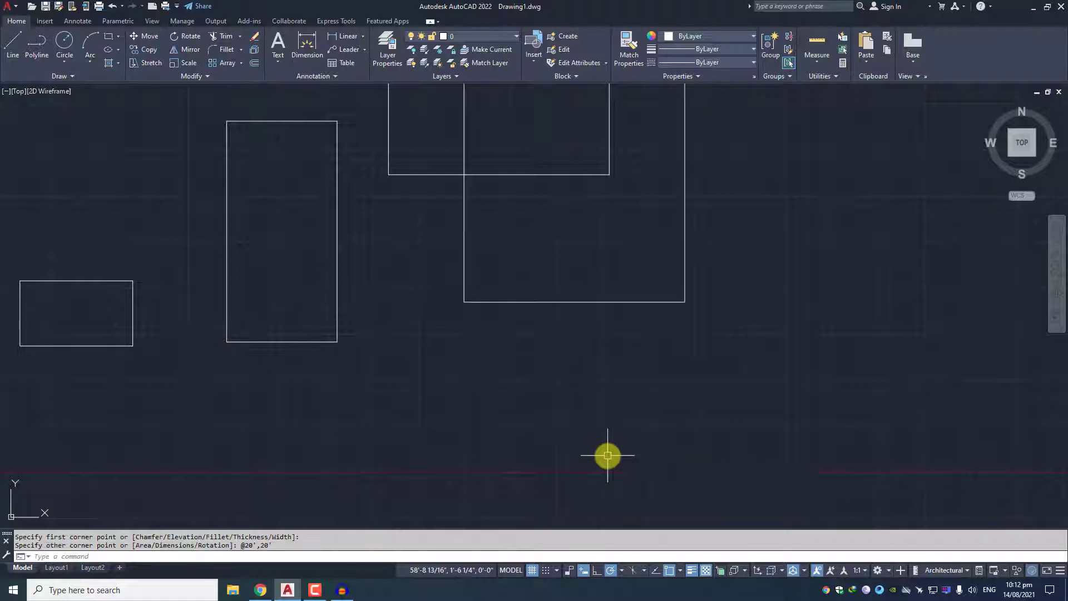
Move the 20' square to the right of the other rectangles.
middle_click_drag(594, 341, 493, 445)
left_click(556, 381)
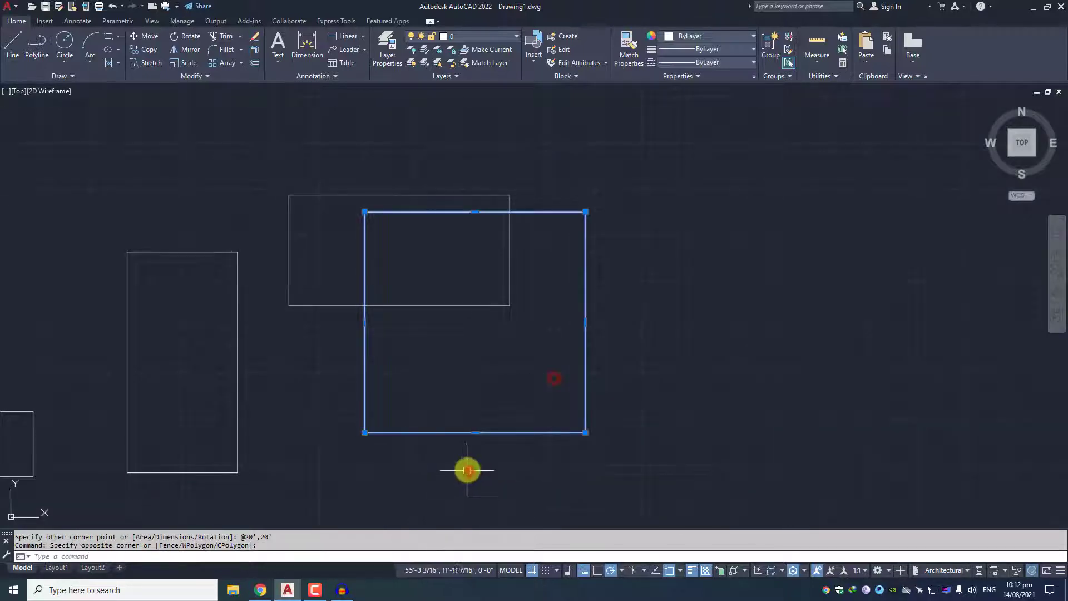
left_click(470, 458)
key("m")
key("Return")
left_click(434, 393)
left_click(684, 375)
left_click(746, 345)
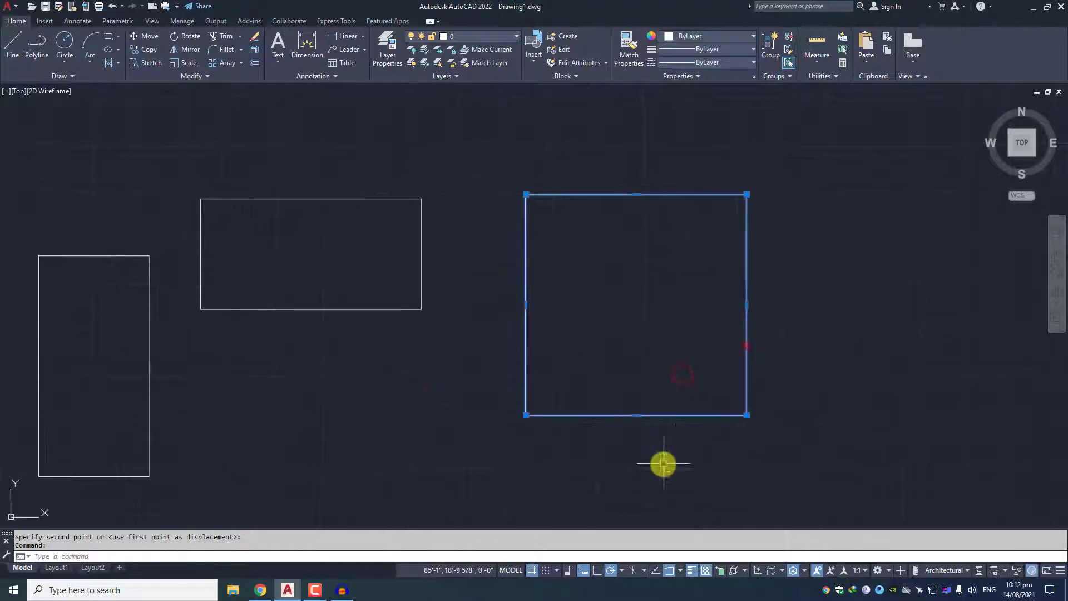
Reselect the square and zoom out to view all four rectangles.
left_click(663, 463)
left_click(679, 350)
middle_click_drag(731, 415, 617, 419)
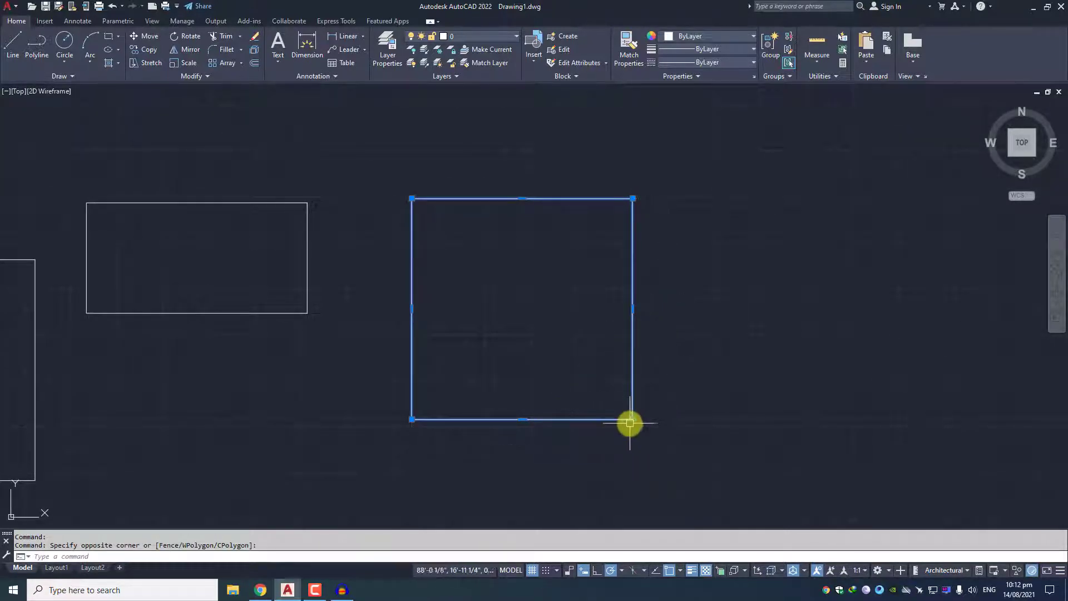
mouse_move(632, 420)
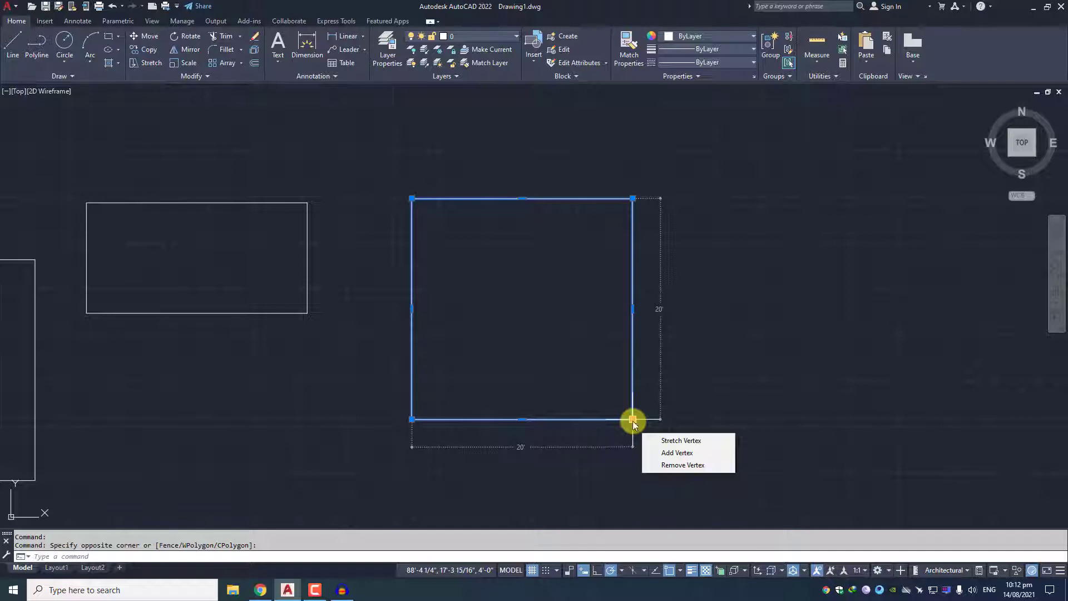
scroll(634, 424, "down", 2)
middle_click_drag(434, 396, 397, 406)
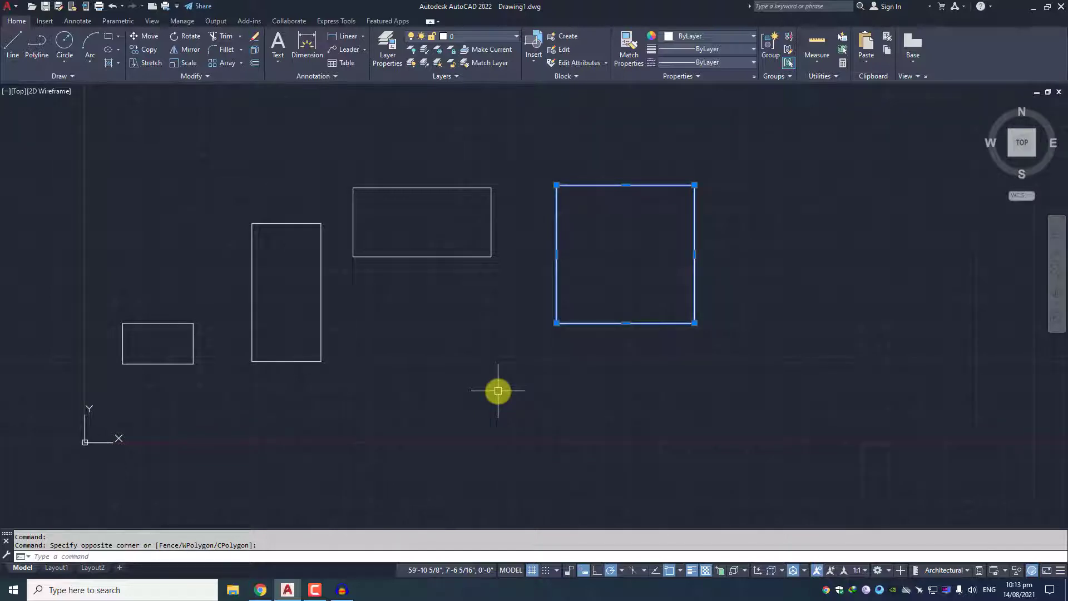
Set the rectangle chamfer distances to 5' and 5'.
middle_click_drag(345, 431, 421, 312)
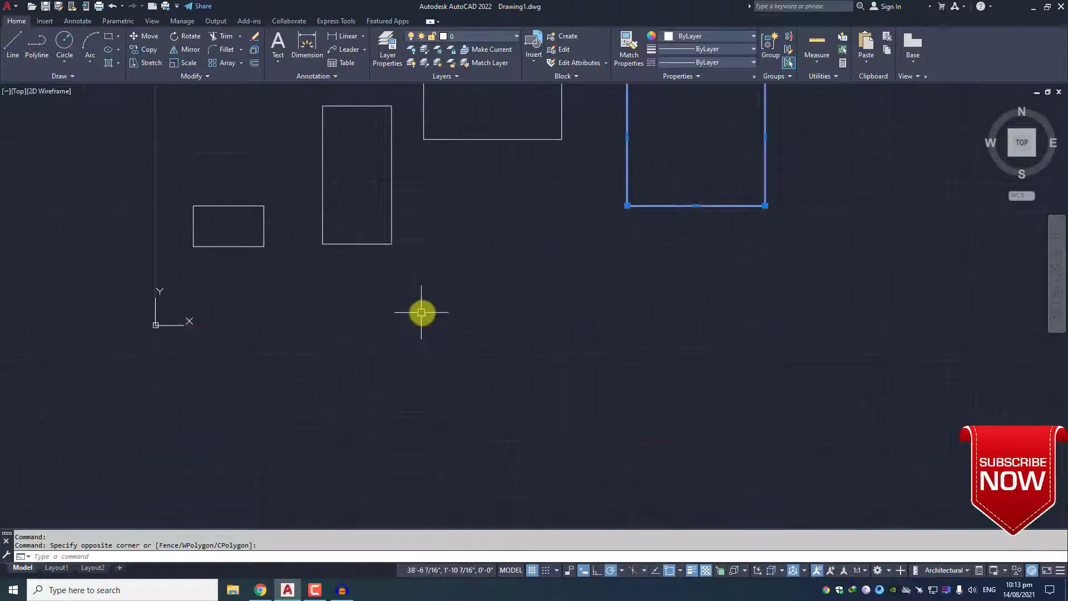
key("Escape")
key("Escape")
type("REC")
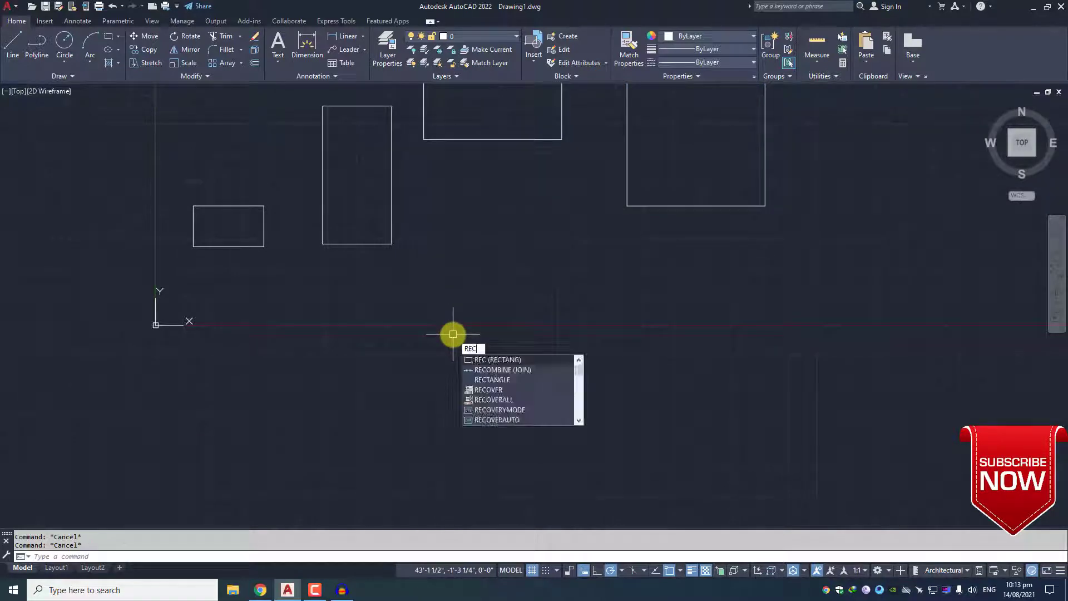
key("Return")
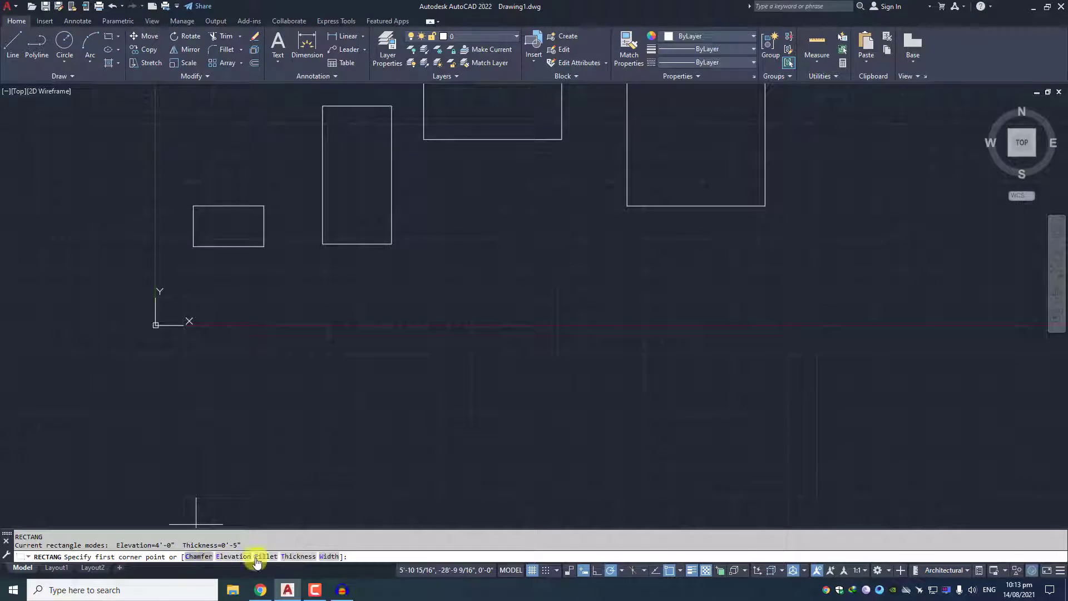
left_click(196, 556)
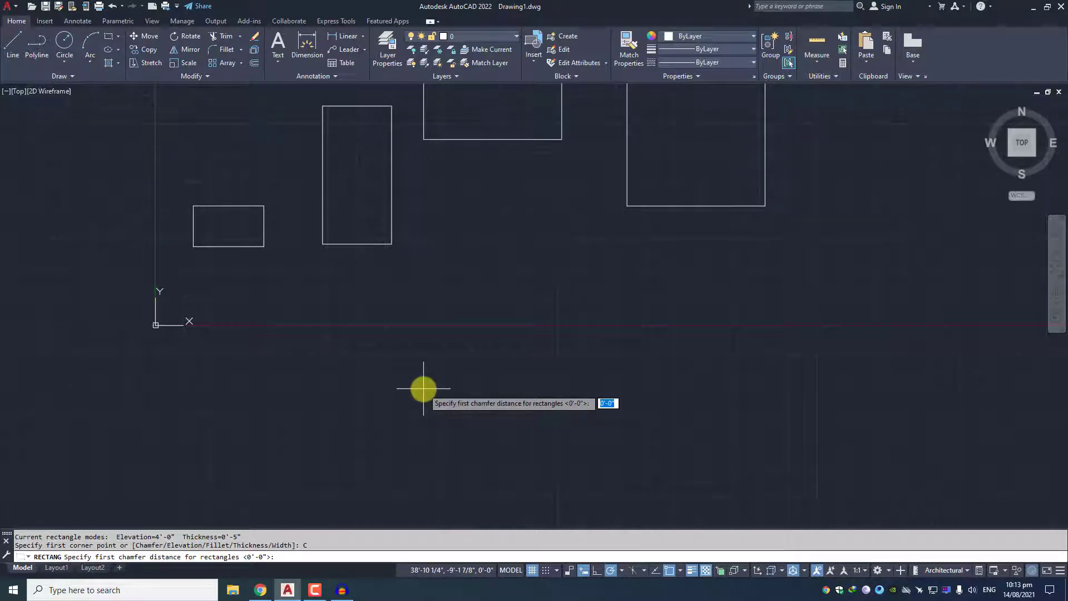
type("5'")
key("Return")
type("5")
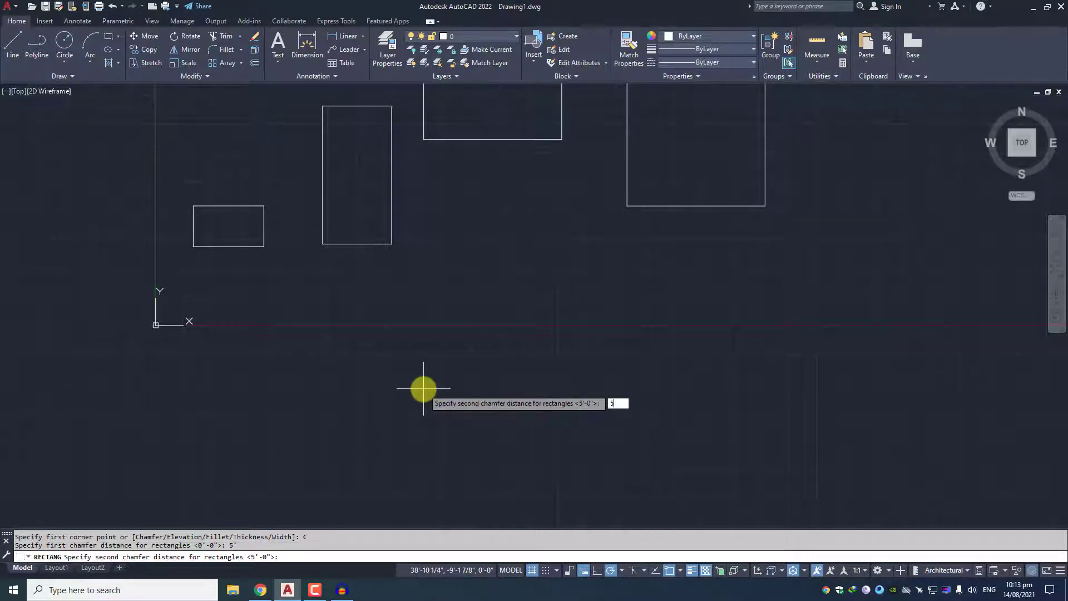
key("Return")
Draw the first 5' chamfered rectangle below the plain ones.
left_click(364, 321)
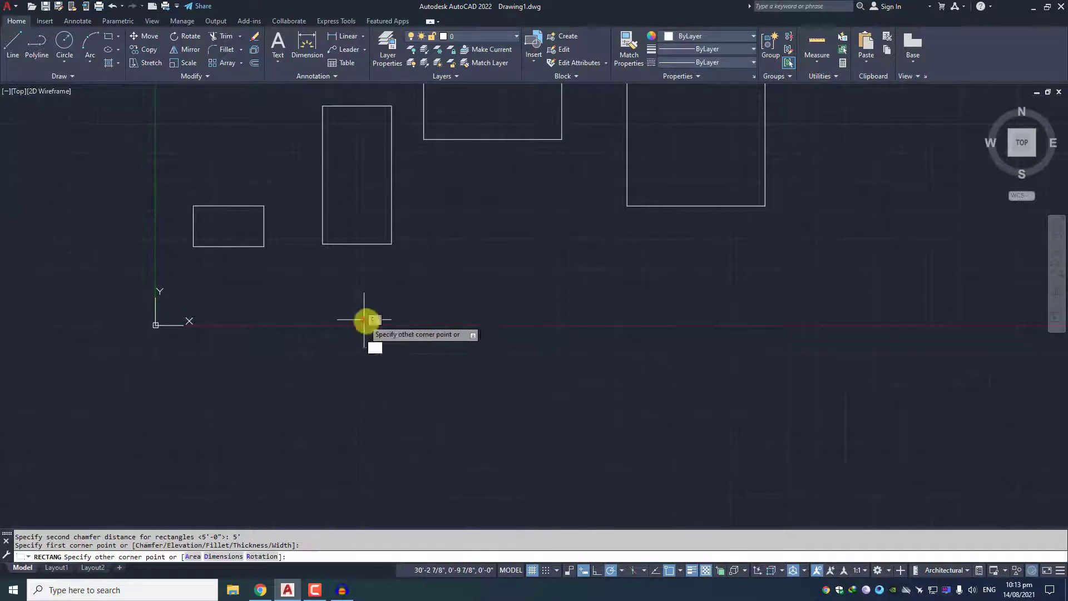
scroll(484, 391, "up", 2)
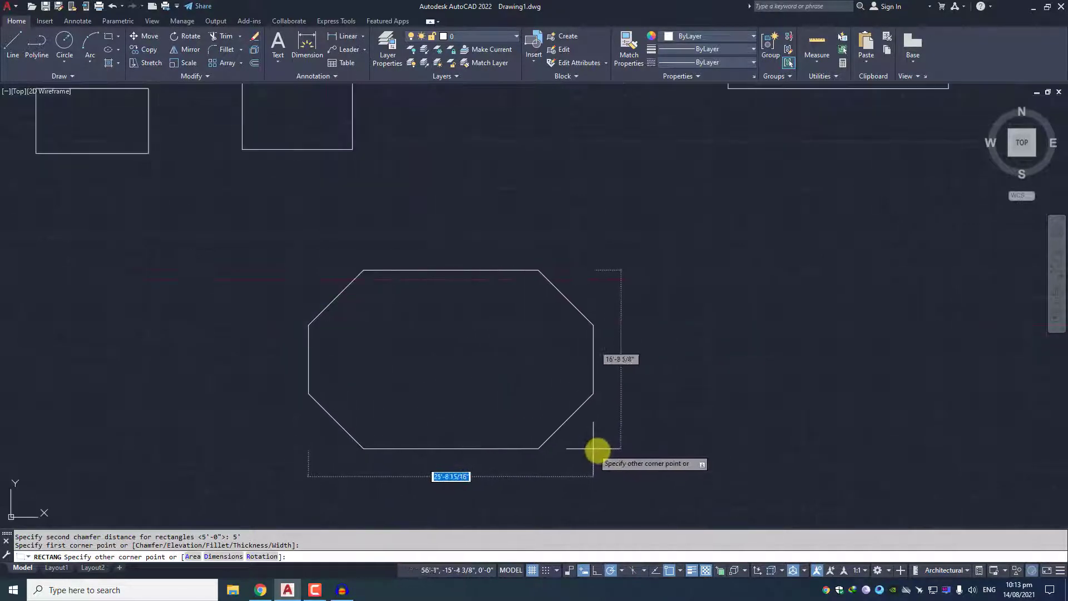
middle_click_drag(643, 493, 619, 408)
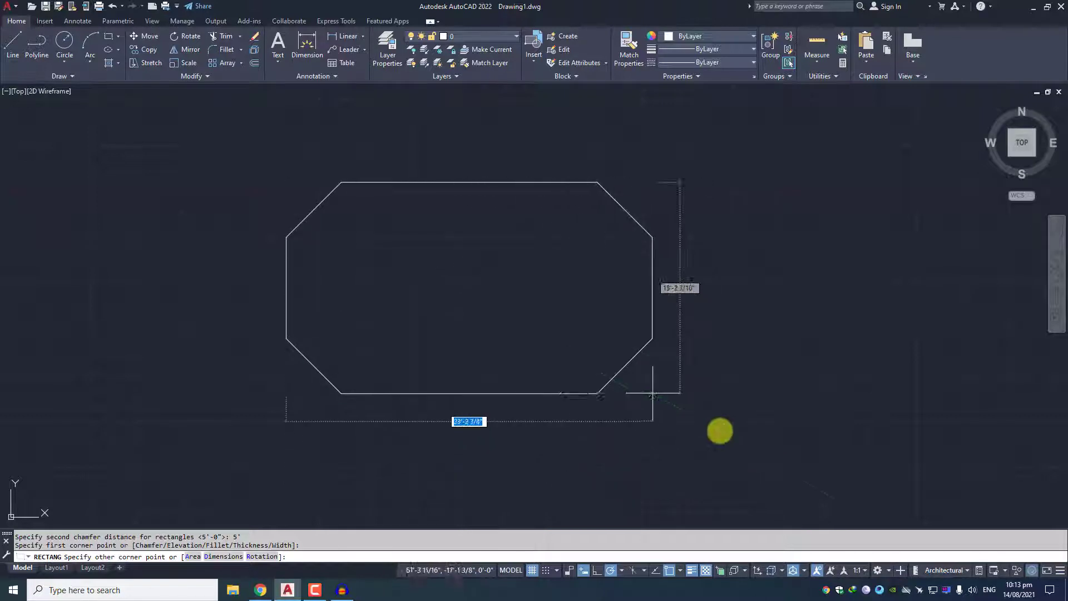
middle_click_drag(739, 473, 632, 403)
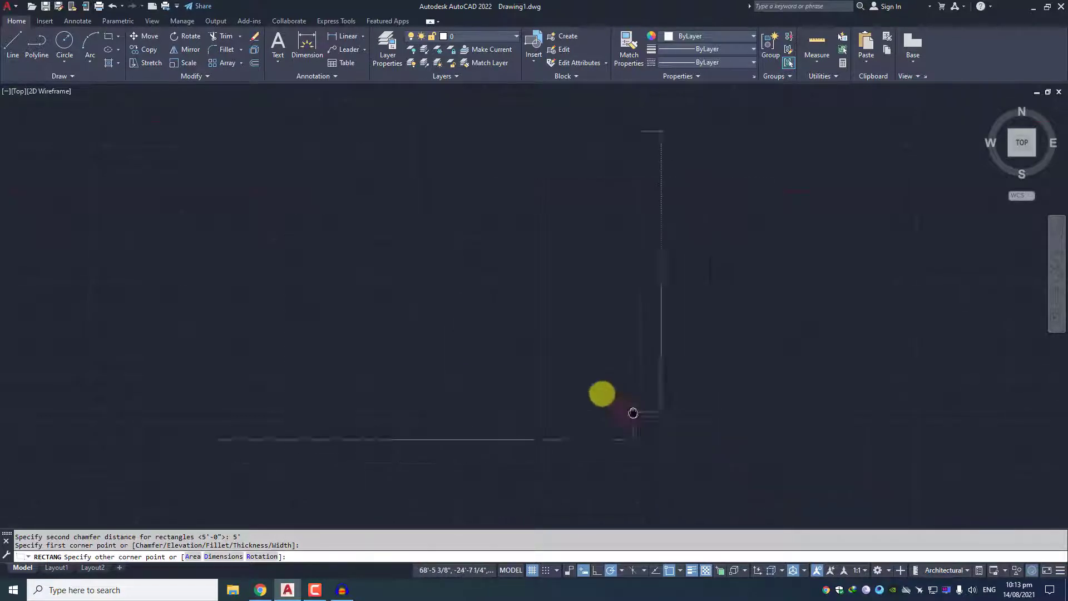
left_click(694, 459)
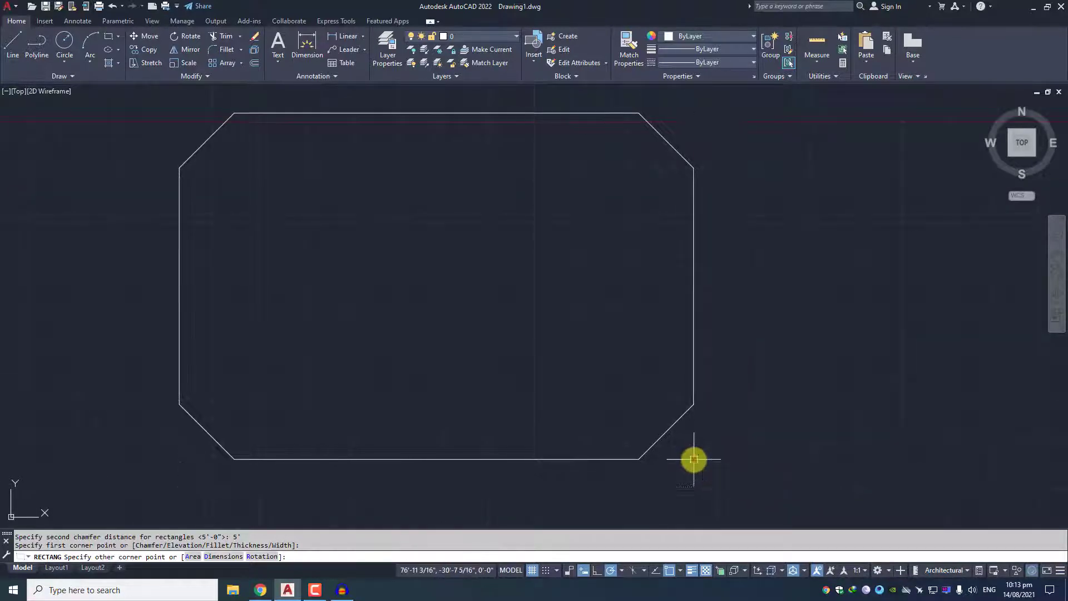
scroll(153, 222, "down", 2)
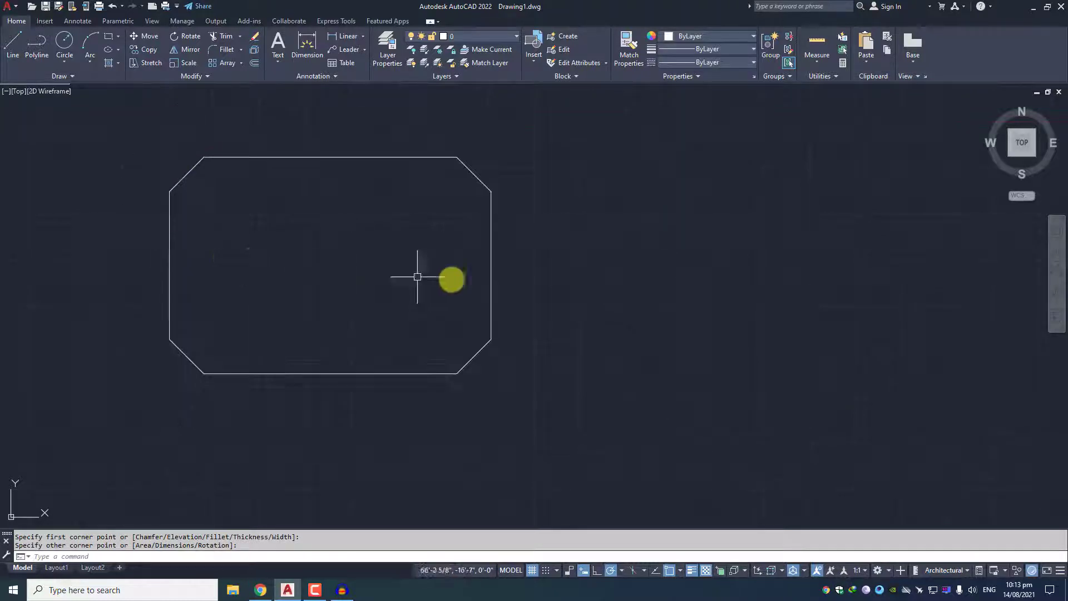
middle_click_drag(419, 276, 358, 286)
Draw a second and a larger third chamfered rectangle.
key("space")
left_click(548, 232)
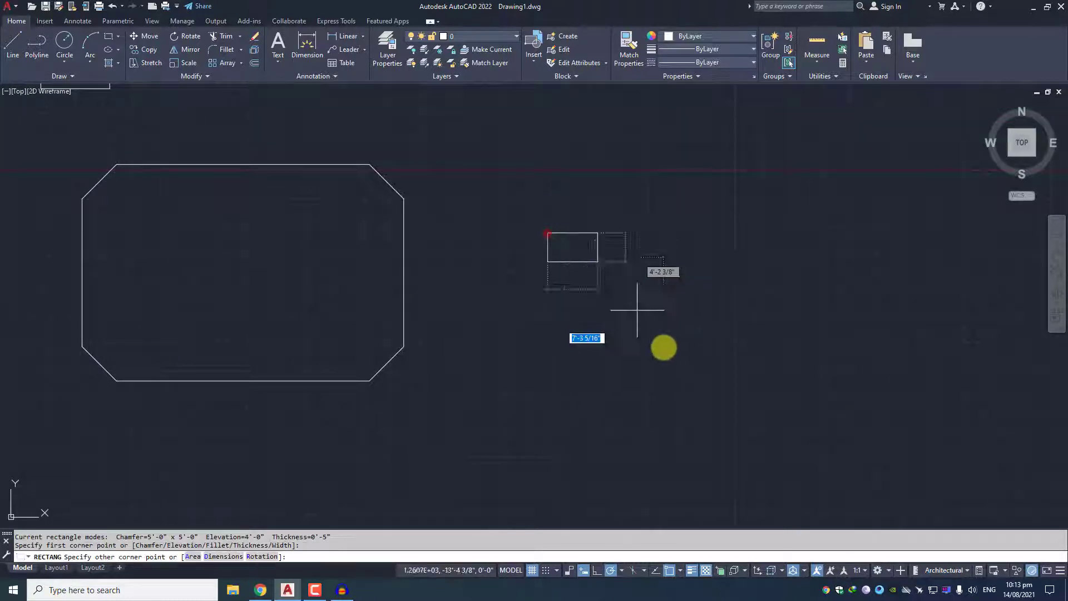
left_click(823, 458)
scroll(642, 261, "down", 3)
middle_click_drag(642, 262, 361, 273)
type("ewc")
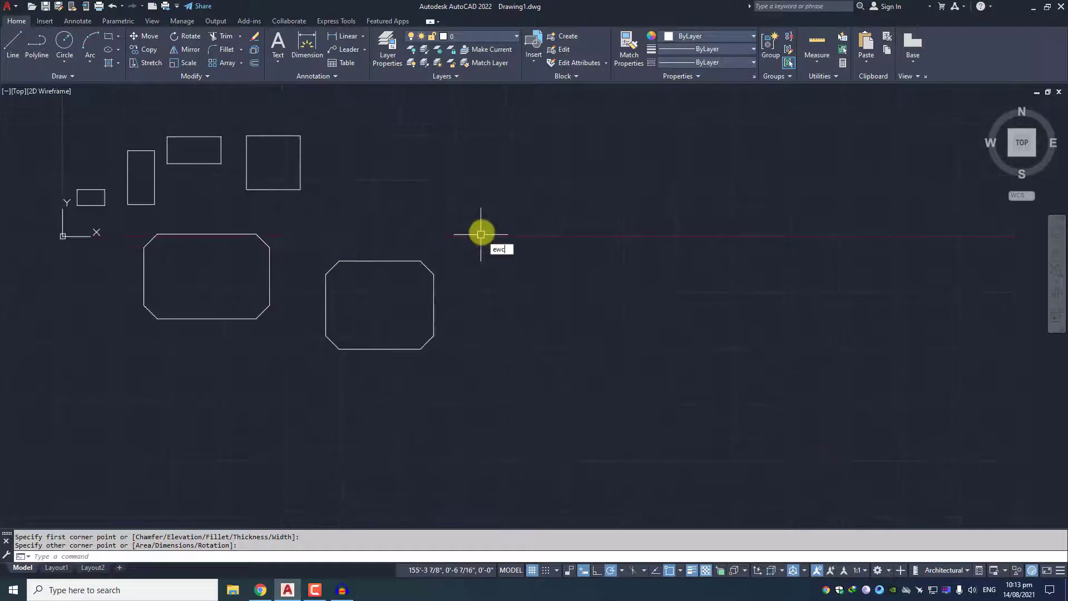
key("Escape")
key("Escape")
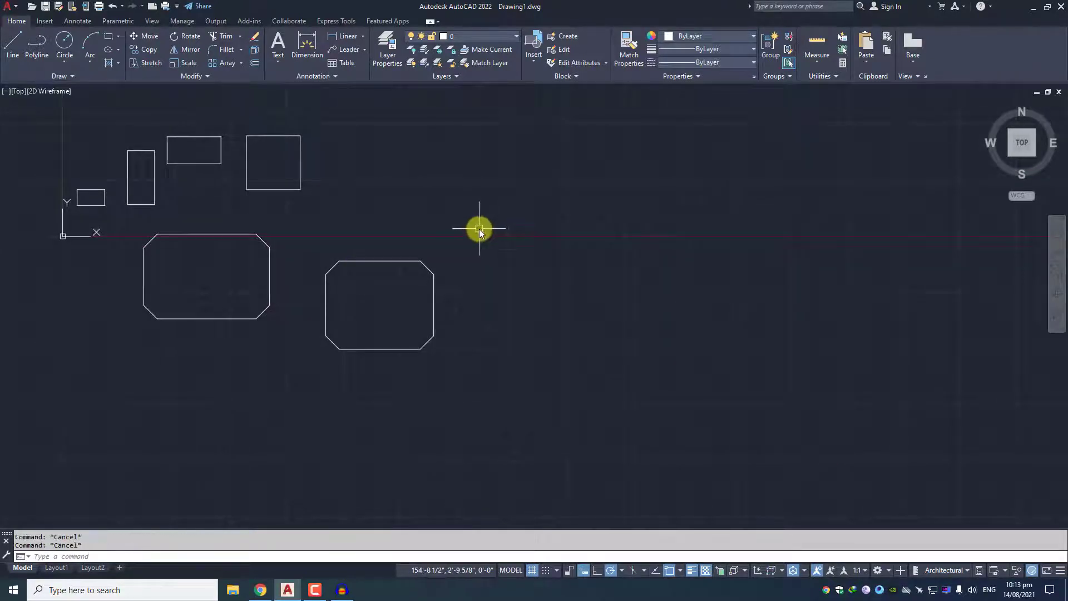
key("space")
left_click(438, 162)
left_click(654, 317)
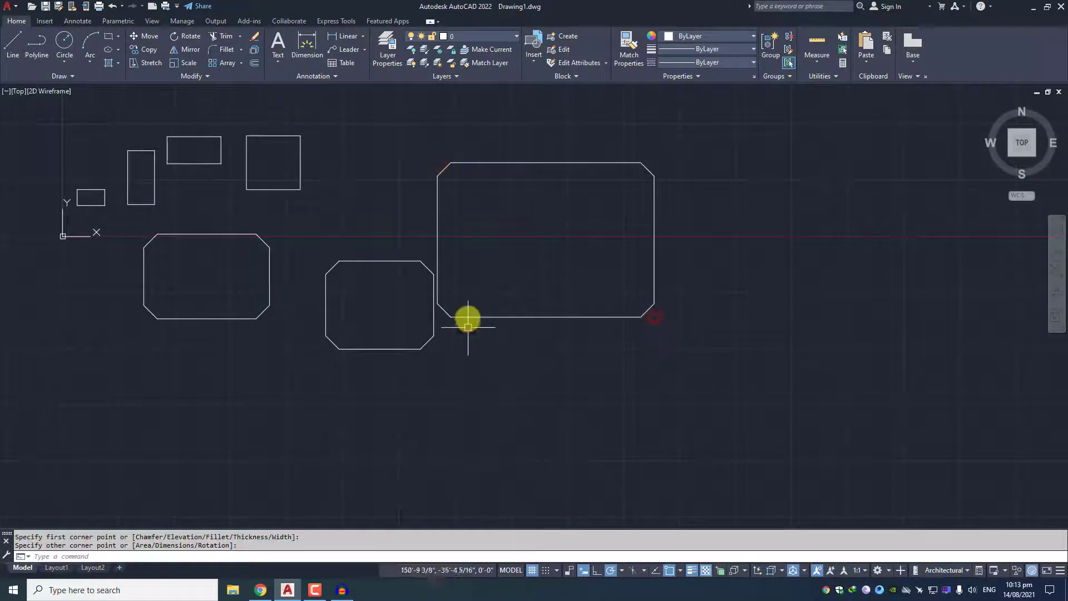
middle_click_drag(468, 327, 532, 356)
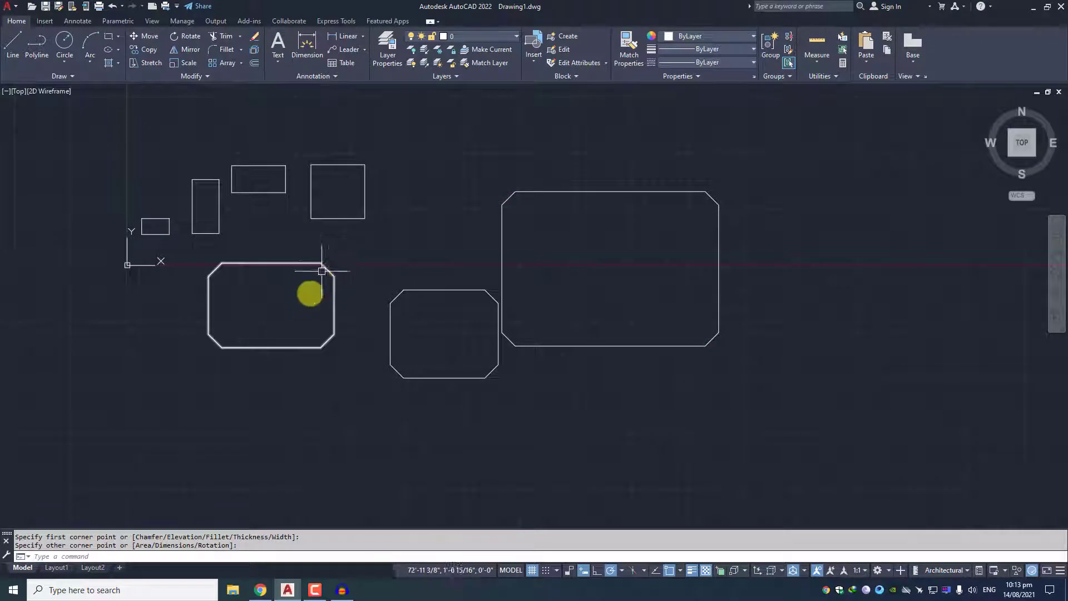
middle_click_drag(246, 378, 382, 346)
scroll(377, 343, "up", 2)
type("re")
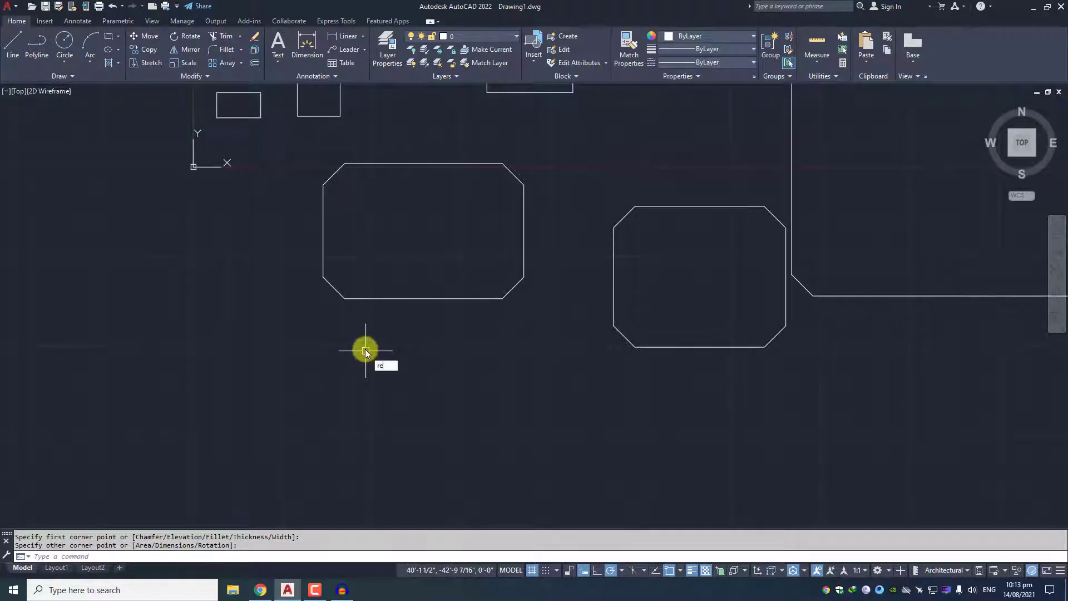
Reset the rectangle chamfer distances to 0.
type("c")
key("Return")
middle_click_drag(310, 363, 373, 317)
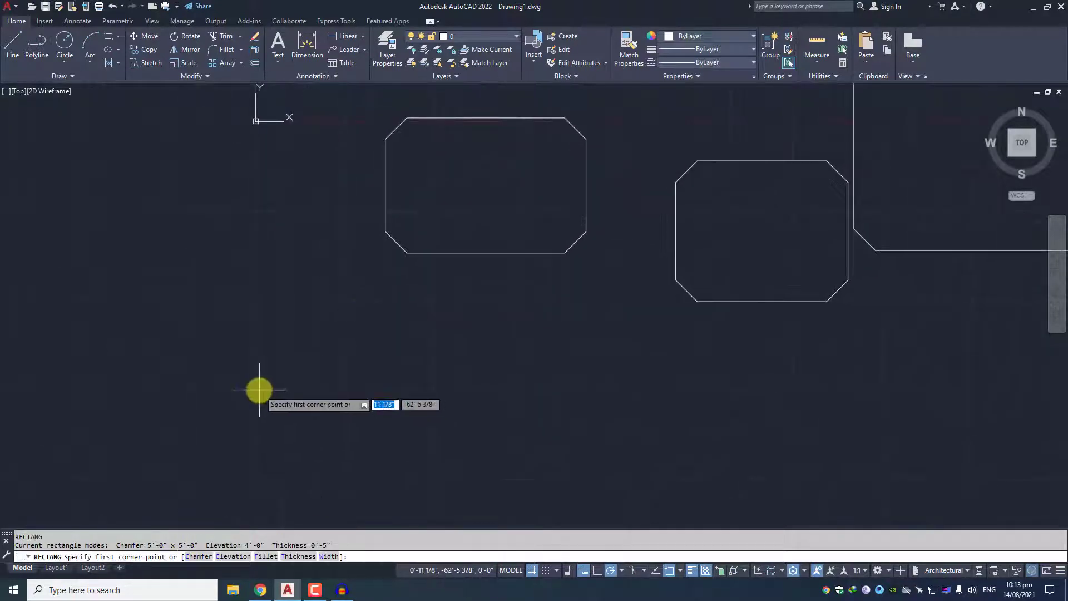
type("c")
key("Return")
key("Return")
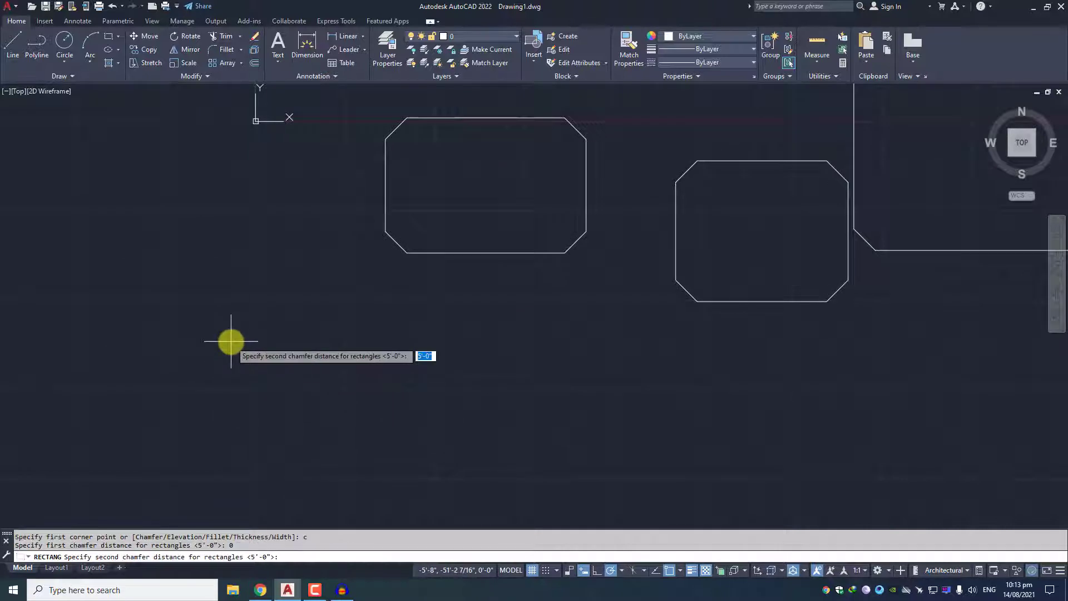
type("0")
key("Return")
Draw a square-cornered rectangle below the chamfered ones.
left_click(188, 287)
left_click(439, 471)
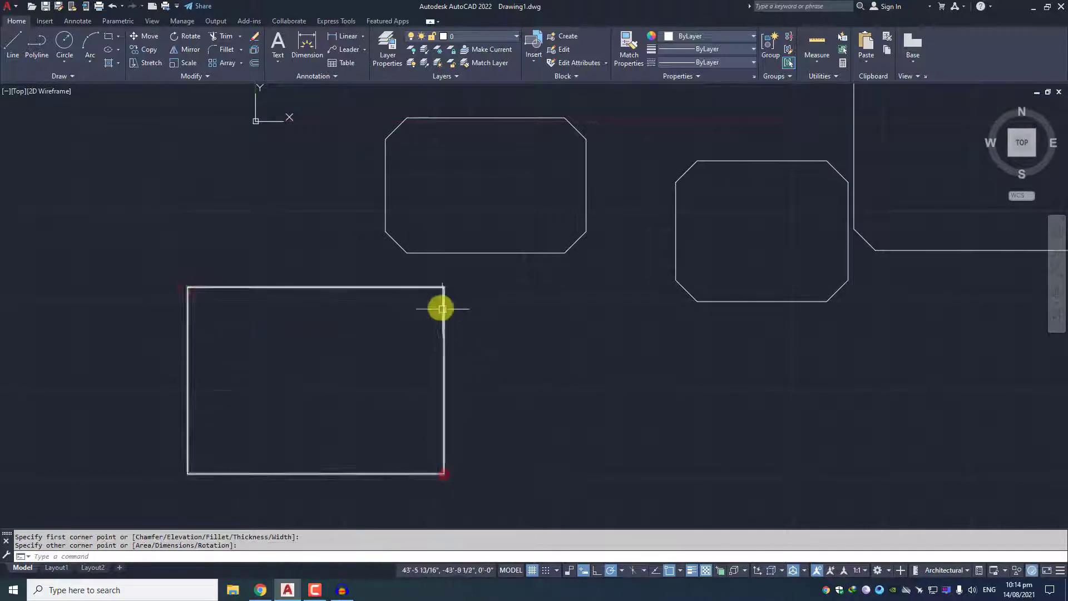
scroll(437, 278, "up", 2)
scroll(401, 295, "up", 2)
scroll(430, 352, "down", 5)
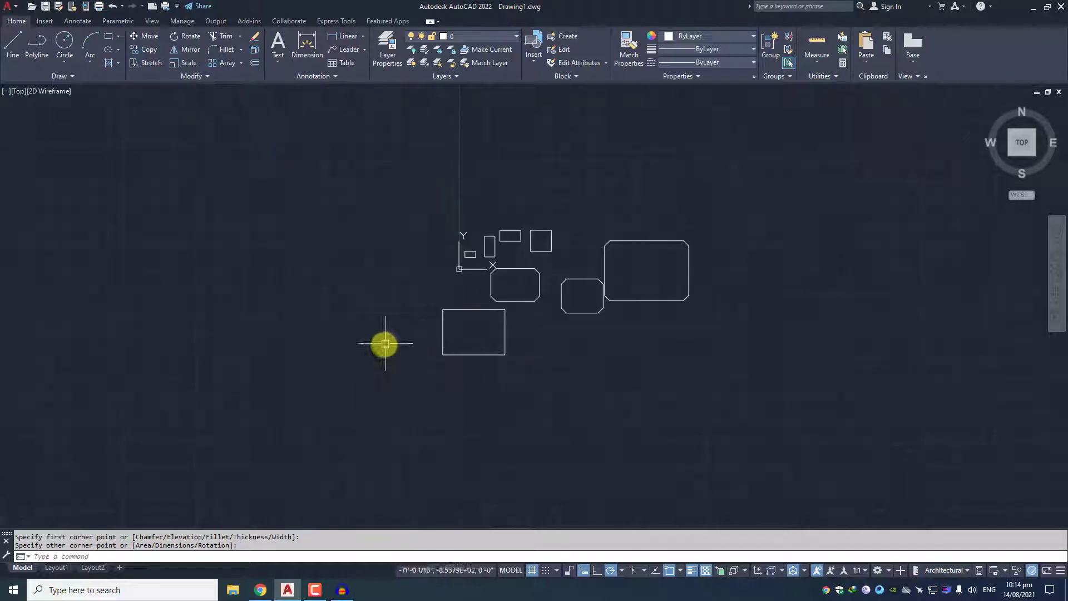
scroll(429, 333, "up", 2)
scroll(367, 362, "up", 2)
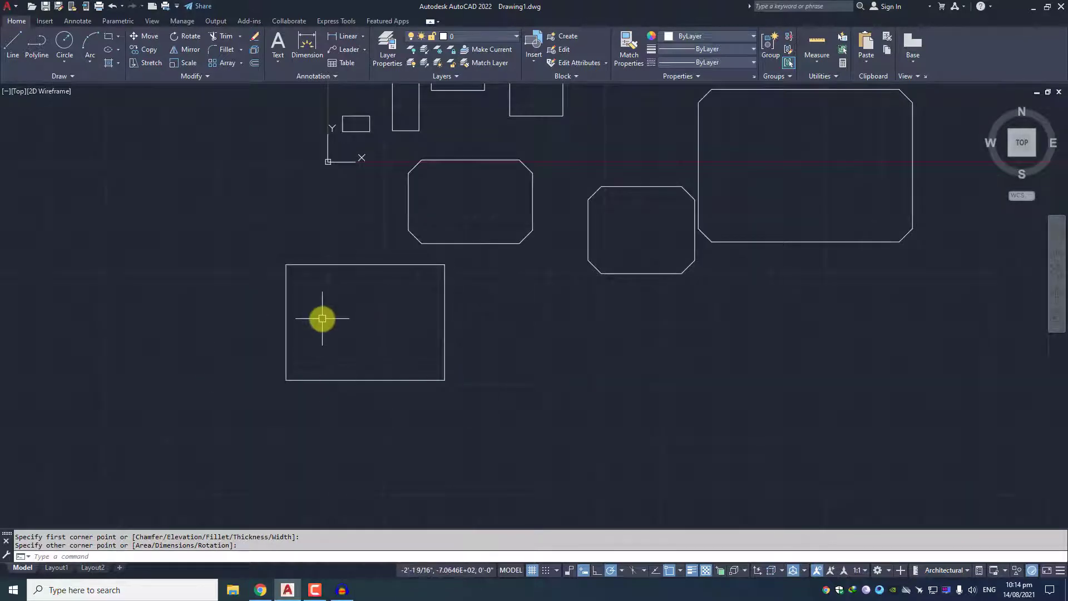
middle_click_drag(321, 290, 471, 440)
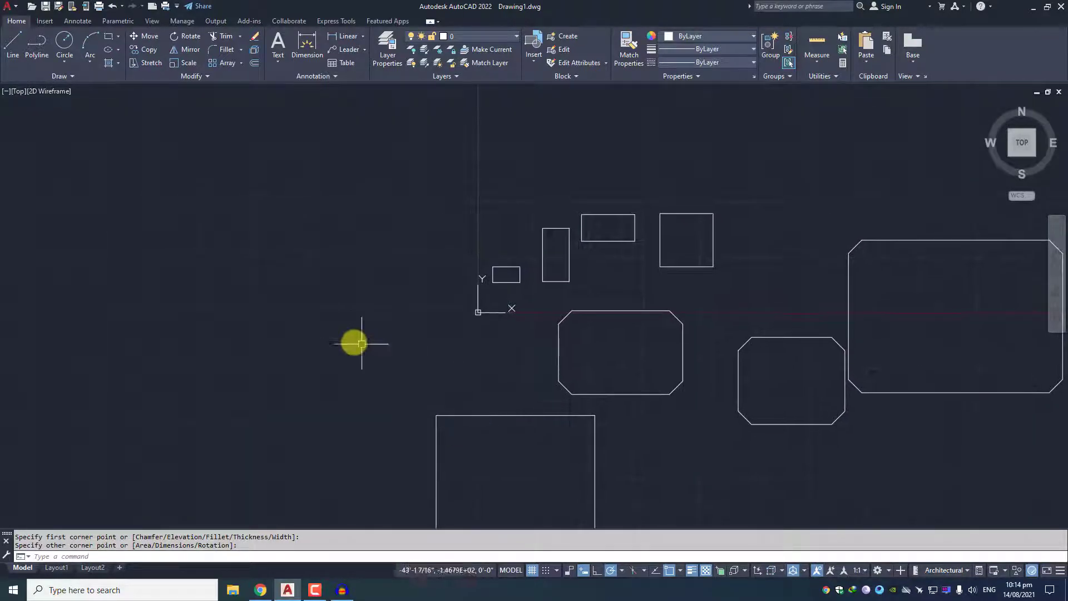
middle_click_drag(477, 330, 367, 350)
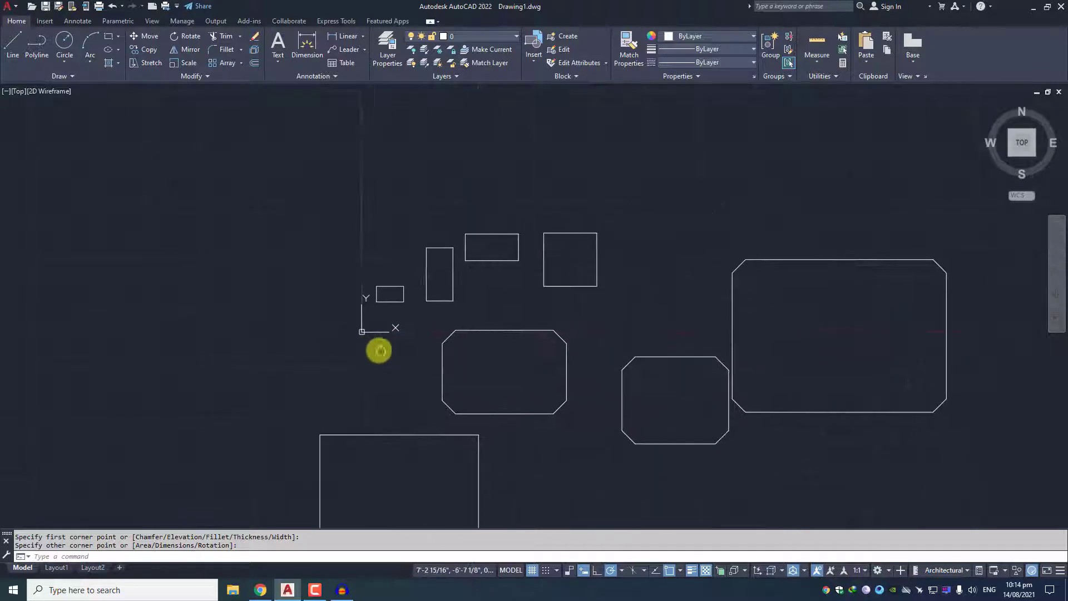
Turn off Show UCS Icon at Origin so the axis icon sits in the corner.
right_click(368, 331)
left_click(443, 477)
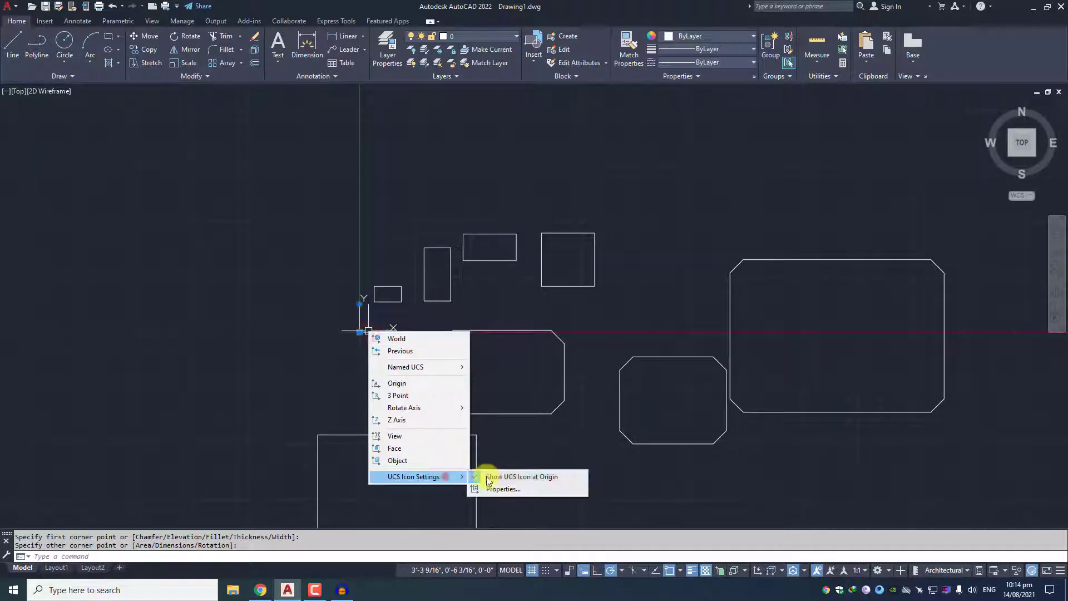
left_click(492, 477)
scroll(327, 344, "down", 4)
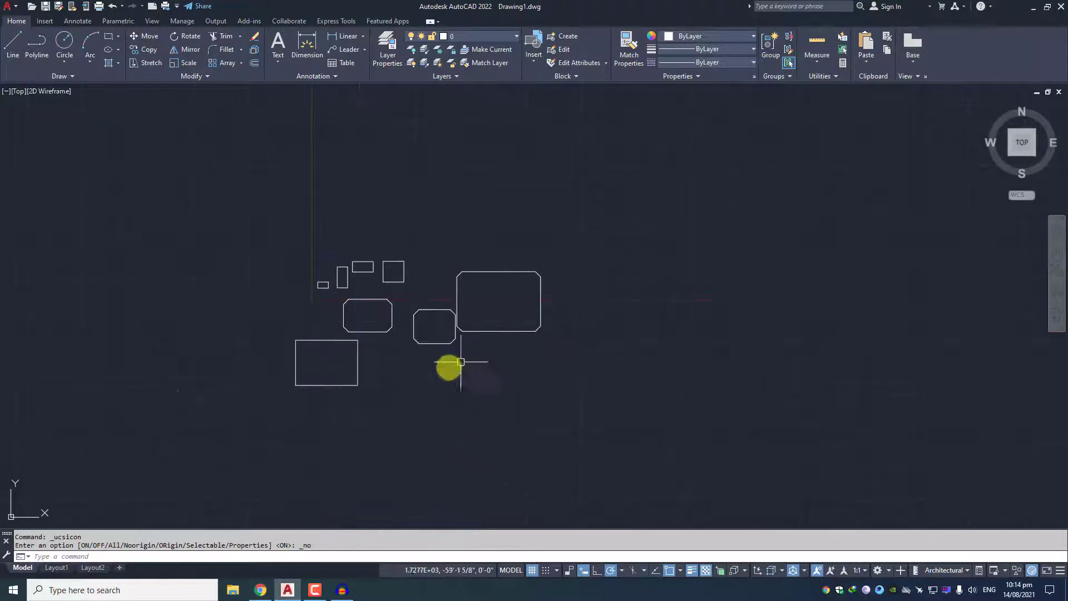
Start the rectangle command again with REC.
type("rec")
key("Return")
scroll(286, 391, "up", 2)
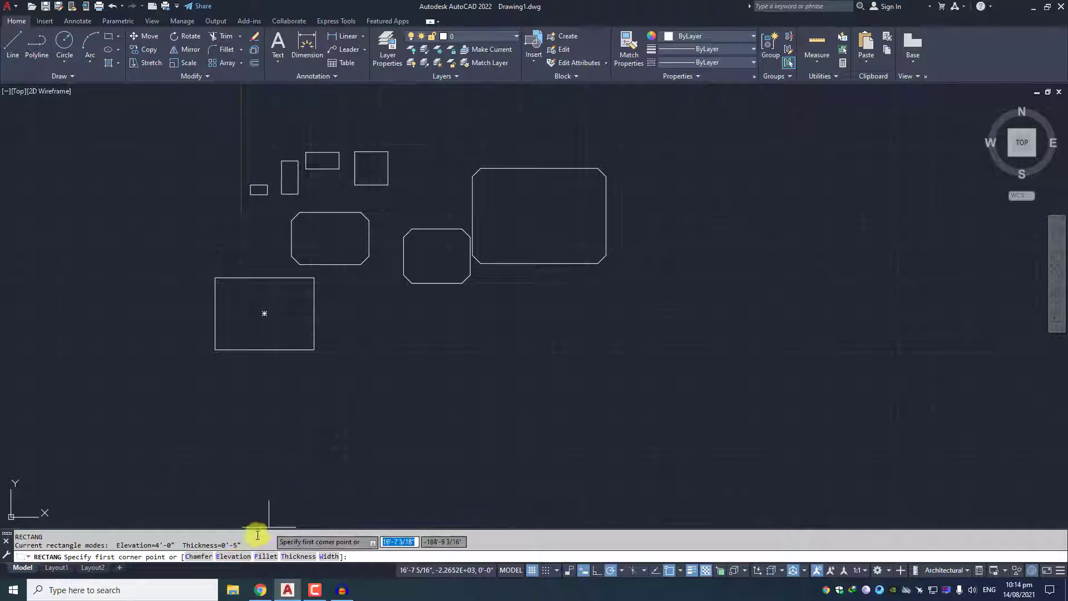
Set rectangle elevation to 5' and draw a rectangle below the others.
left_click(233, 556)
type("5")
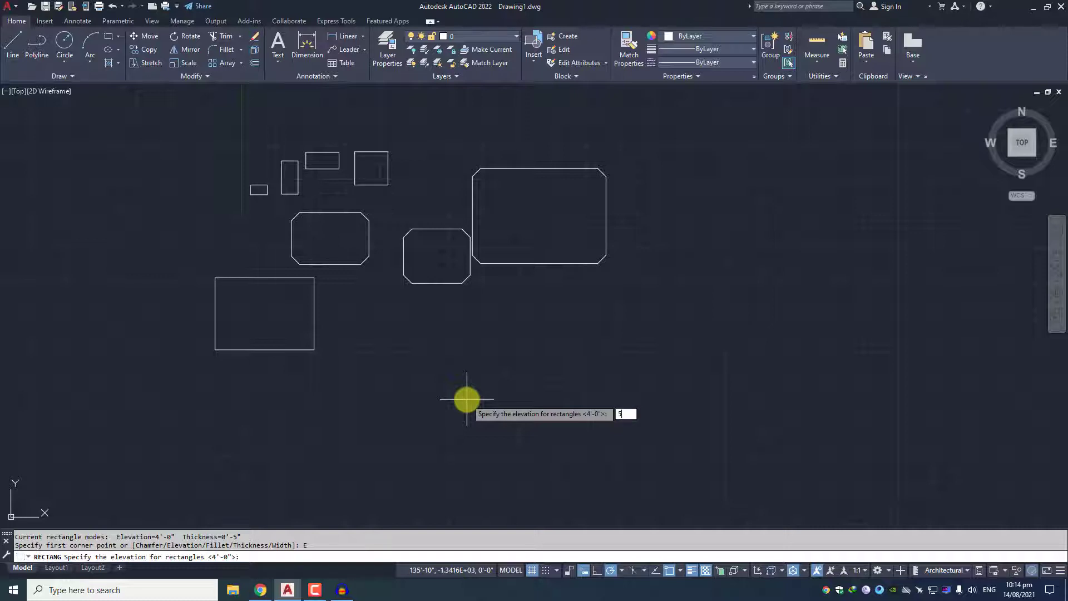
key("Return")
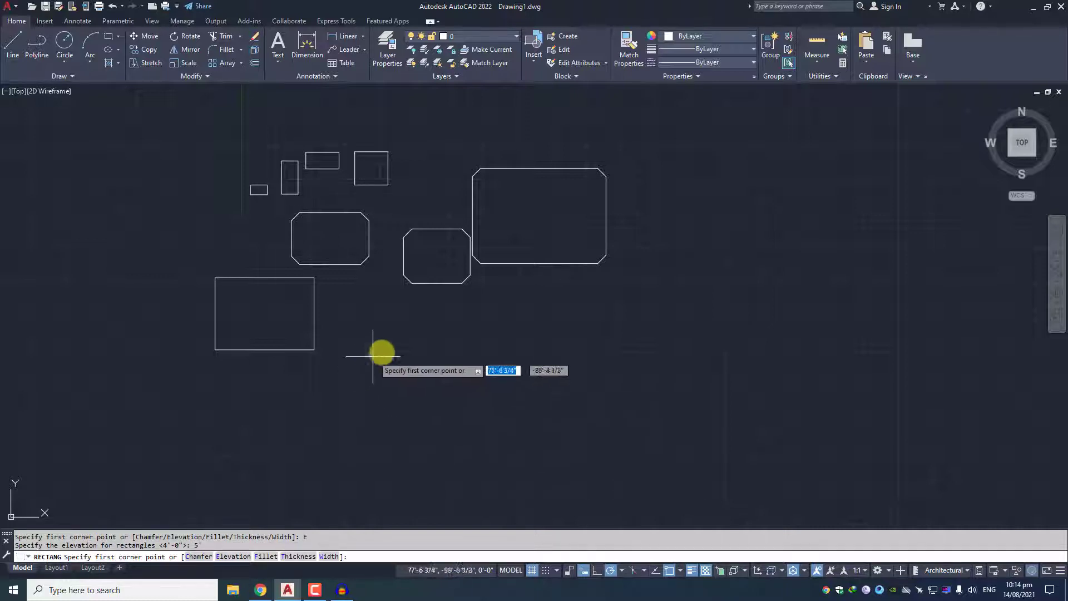
left_click(383, 351)
left_click(549, 463)
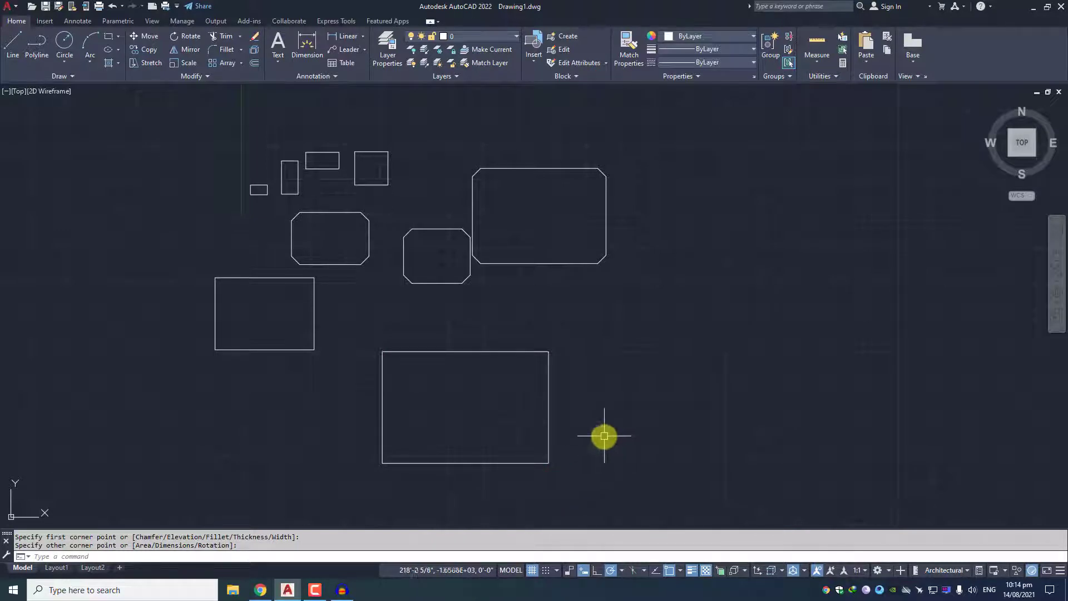
middle_click_drag(501, 441, 495, 393)
scroll(489, 373, "up", 2)
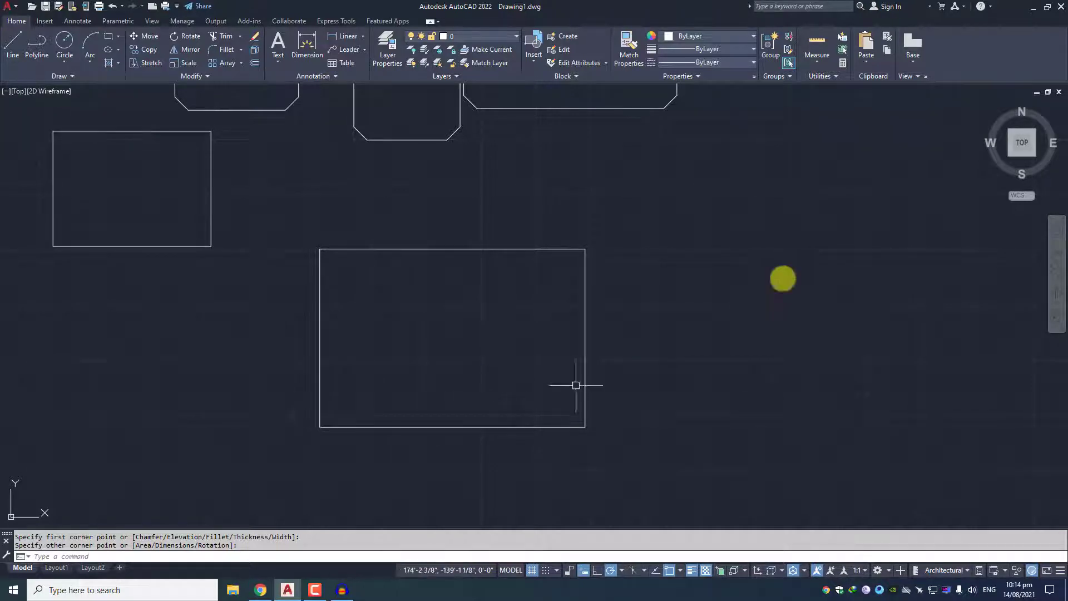
Switch to an isometric ViewCube view and zoom in on a slab corner.
left_click(989, 106)
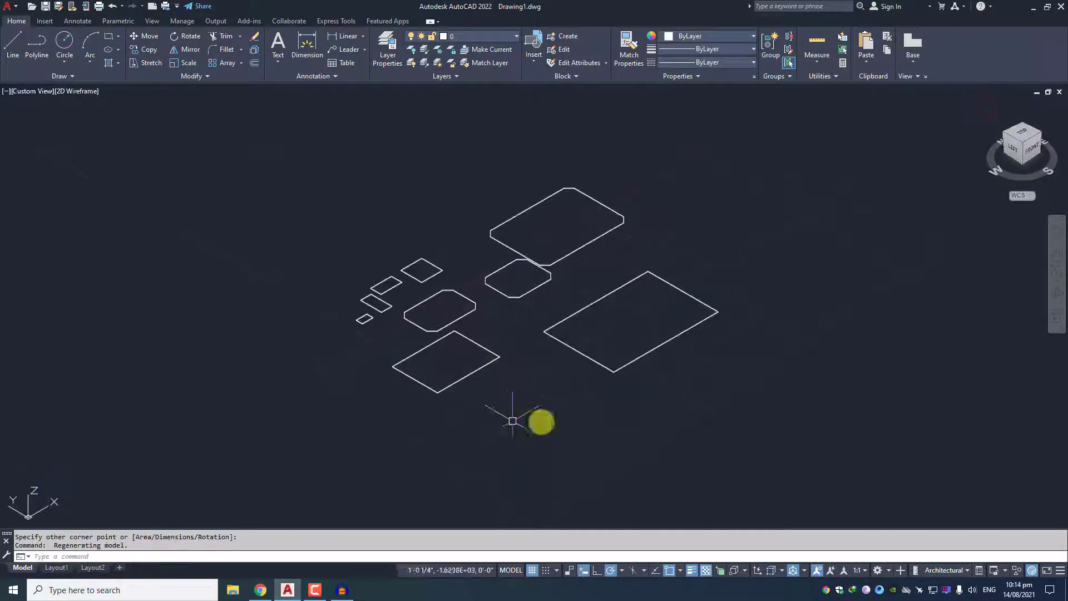
scroll(594, 396, "up", 2)
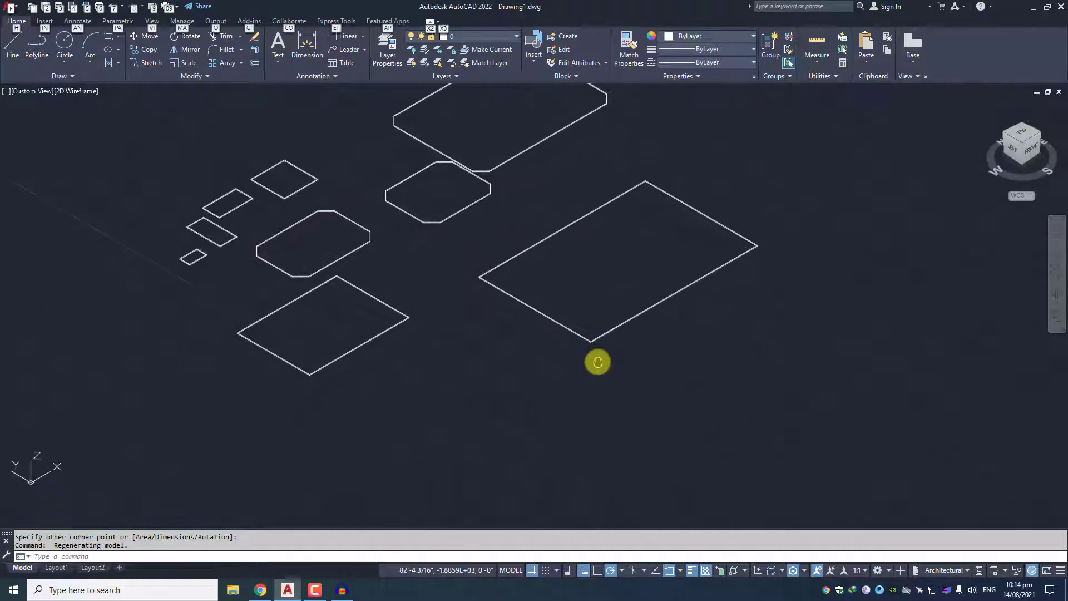
mouse_move(595, 396)
middle_mouse_down()
mouse_move(512, 374)
mouse_move(541, 362)
mouse_move(541, 329)
middle_mouse_up()
key("alt")
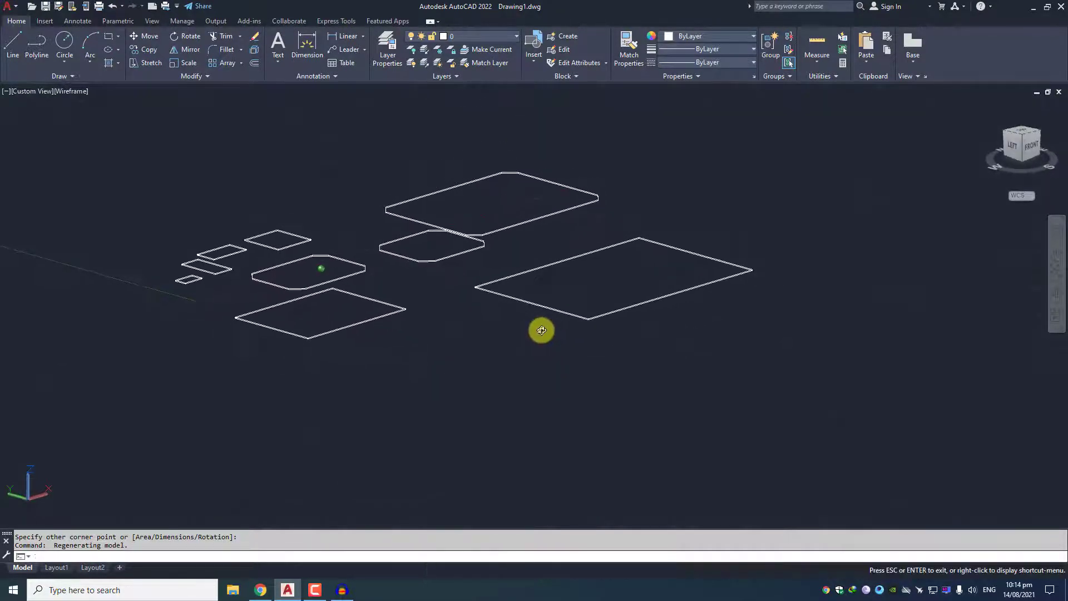
scroll(525, 310, "up", 4)
scroll(595, 344, "down", 3)
scroll(529, 315, "up", 4)
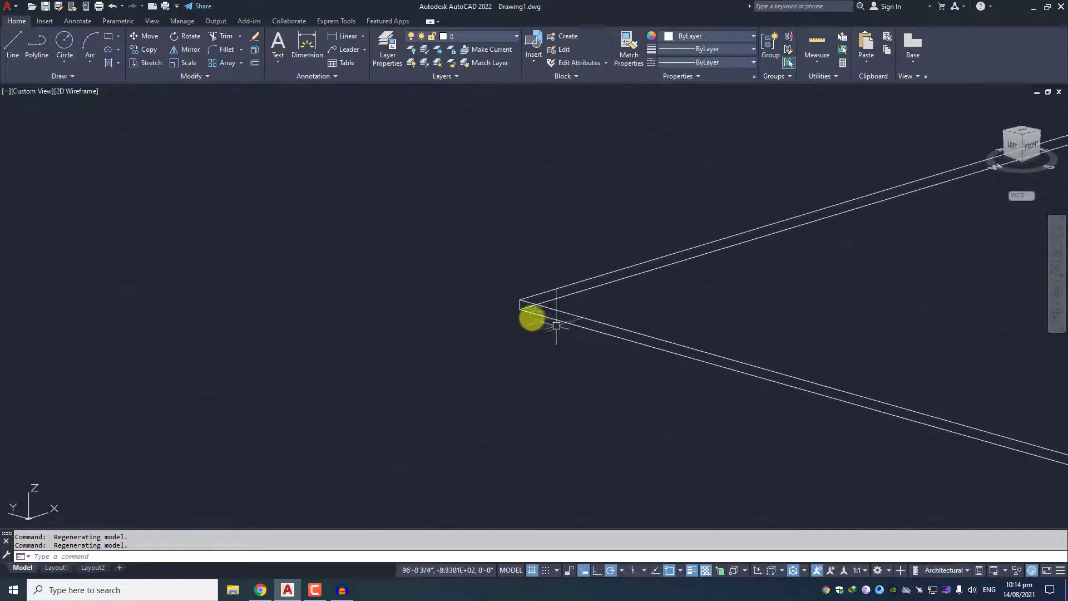
scroll(520, 312, "down", 3)
scroll(508, 317, "up", 3)
scroll(514, 317, "up", 2)
scroll(579, 293, "up", 1)
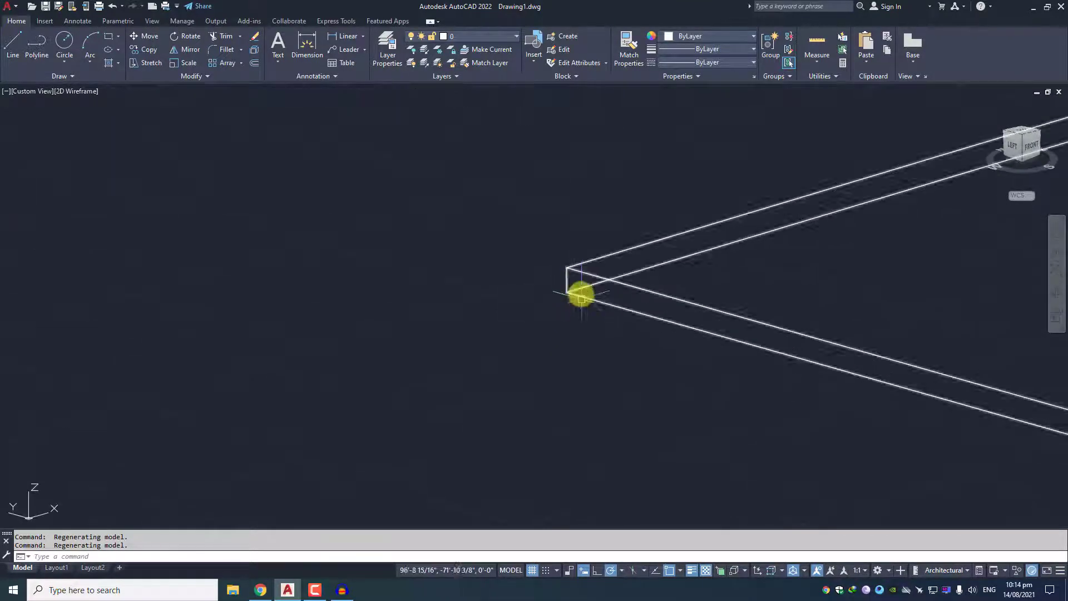
scroll(572, 282, "down", 2)
scroll(571, 302, "up", 1)
scroll(570, 302, "up", 1)
scroll(558, 311, "up", 1)
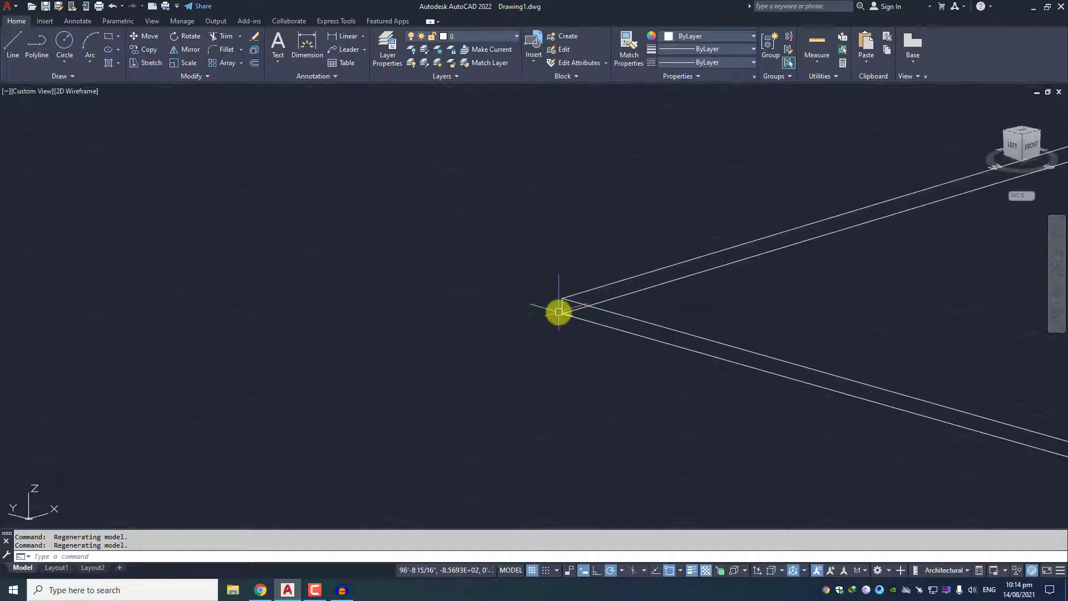
Draw a 5' line down from the raised slab's corner to show its elevation.
key("Return")
left_click(561, 313)
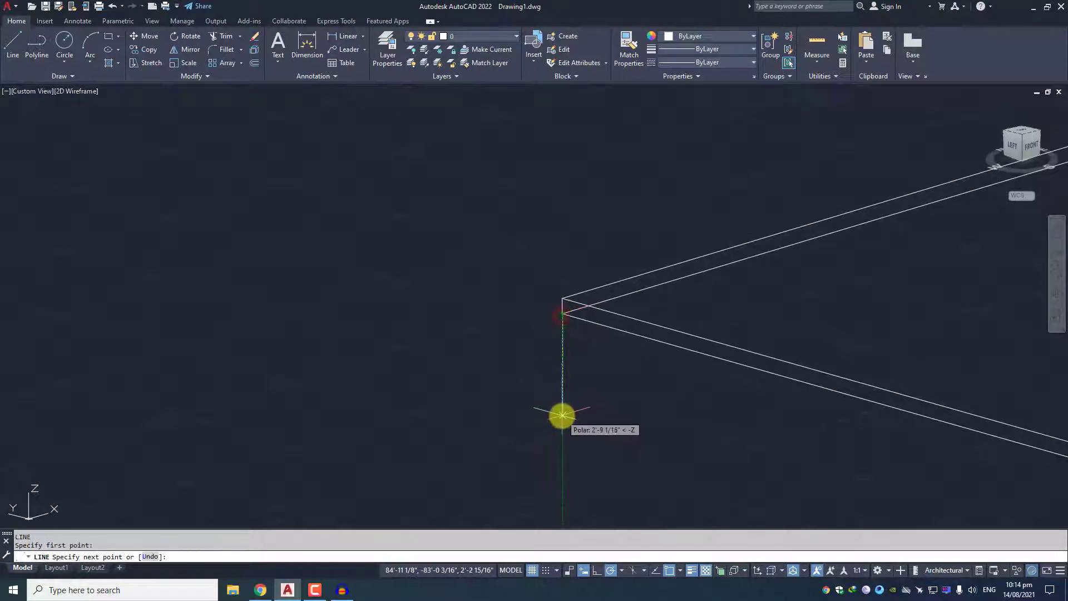
type("5'")
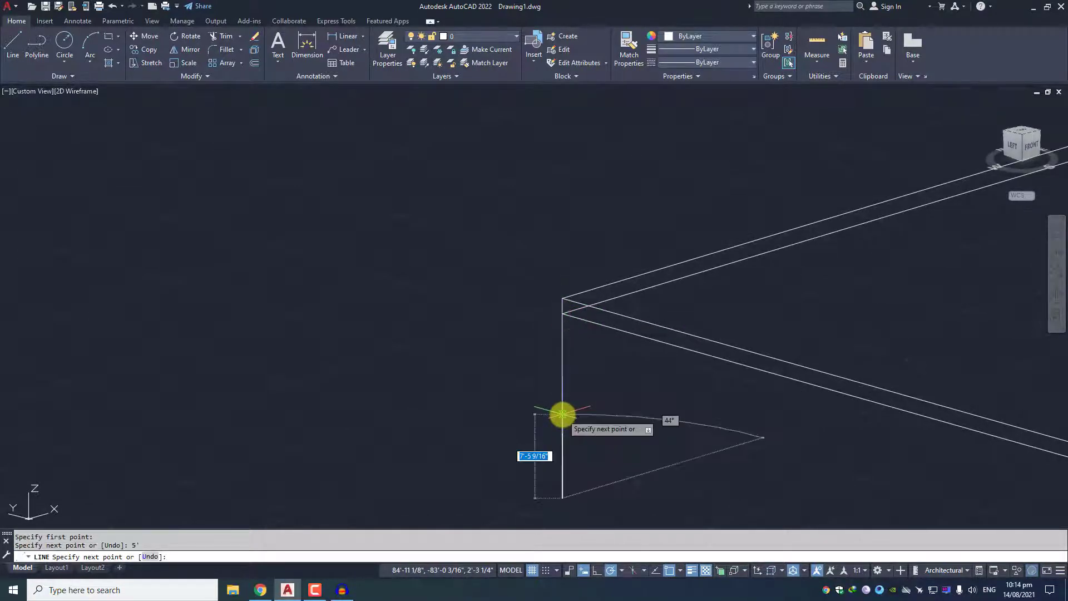
key("Return")
scroll(614, 362, "down", 2)
scroll(601, 379, "up", 2)
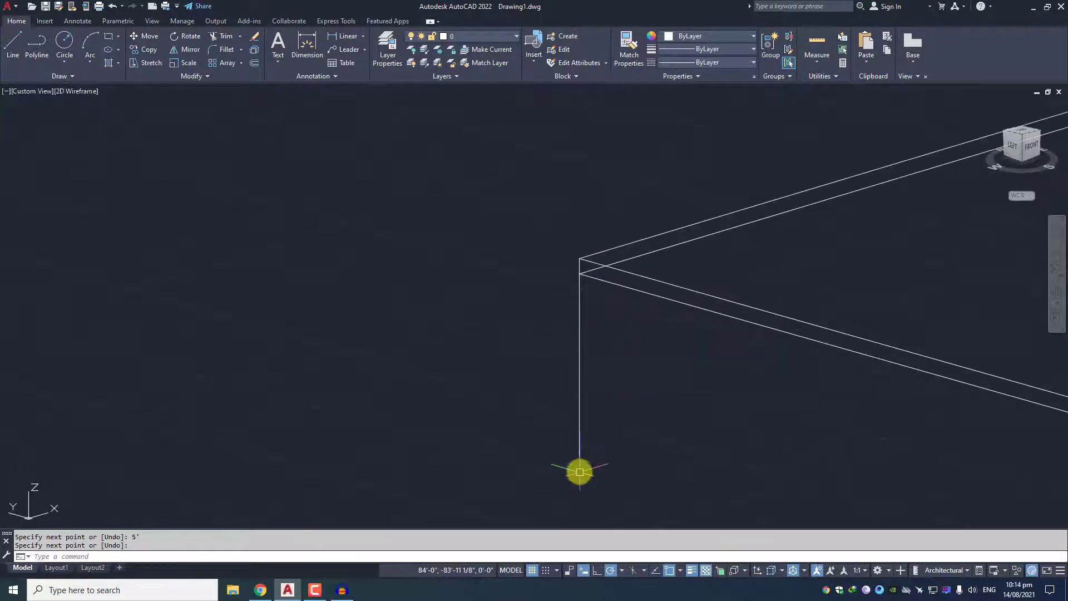
scroll(579, 461, "down", 3)
scroll(579, 455, "up", 2)
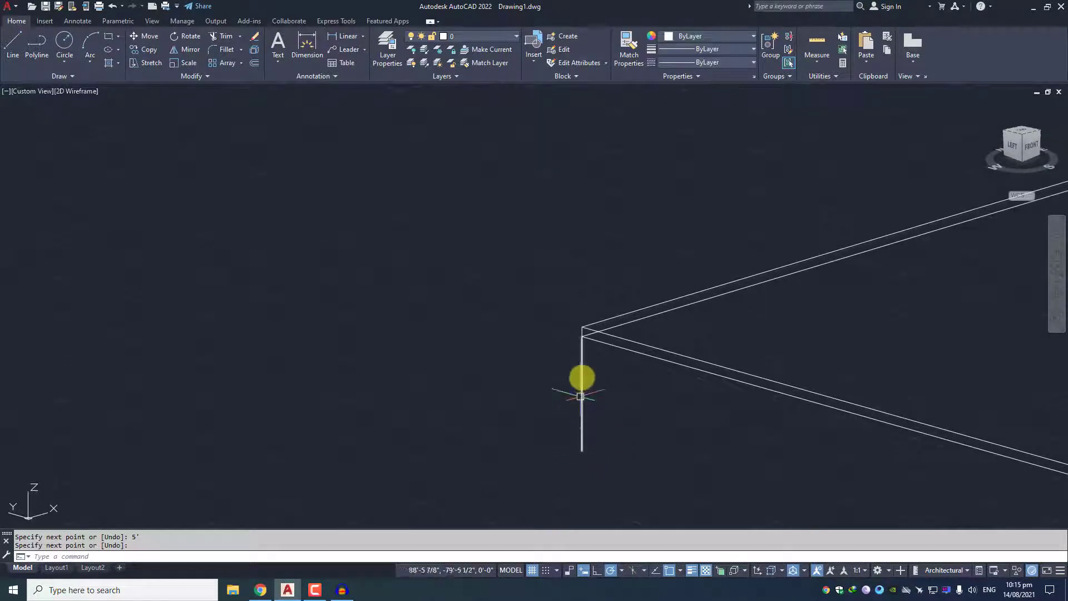
scroll(583, 342, "down", 5)
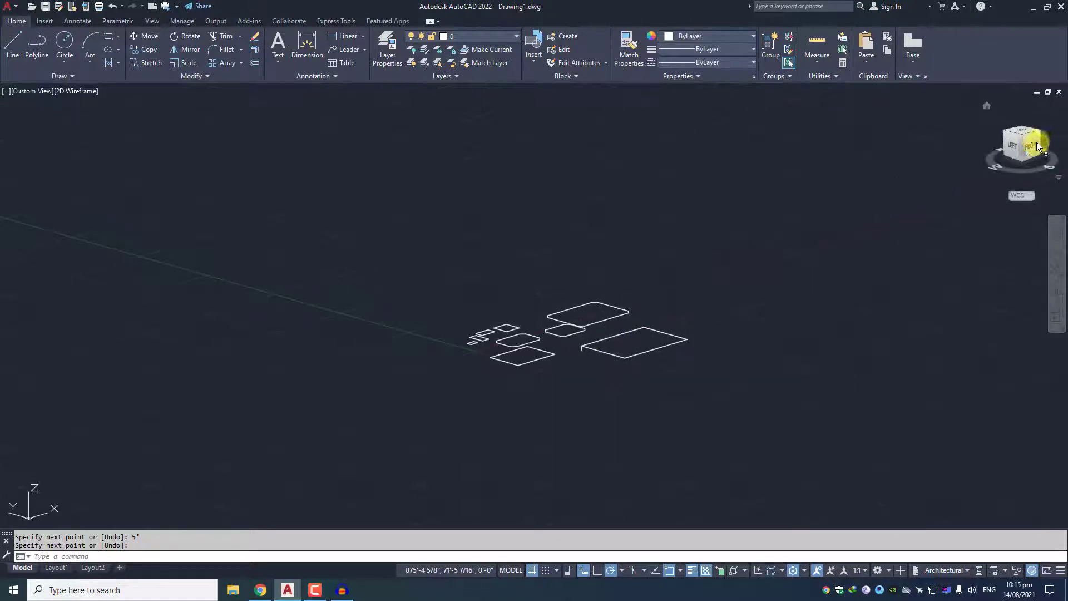
Return to the top plan view with north pointing up.
left_click(1023, 131)
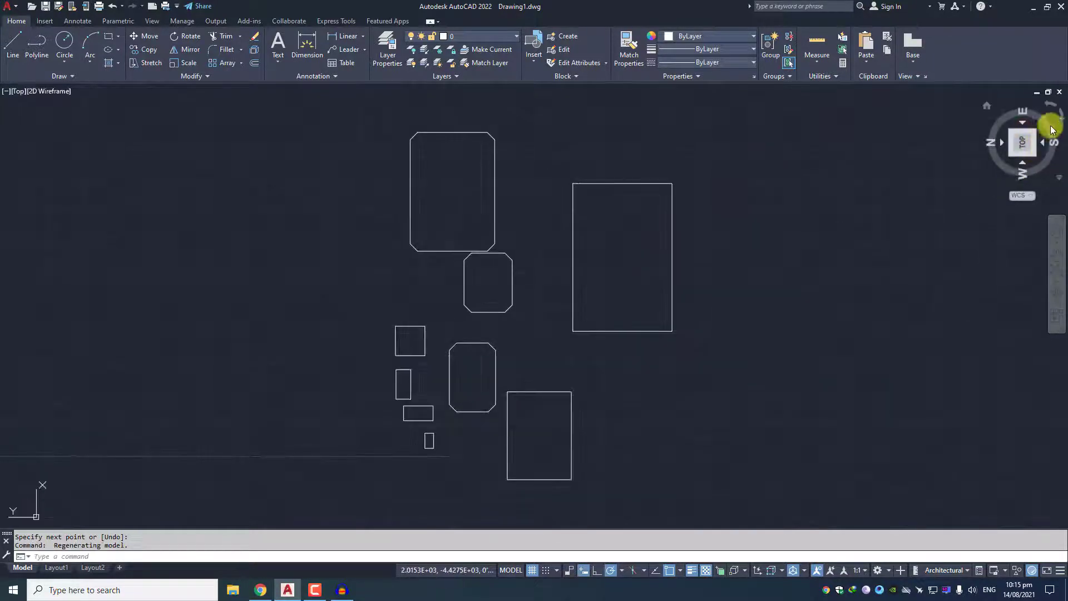
left_click(1060, 121)
scroll(482, 351, "up", 2)
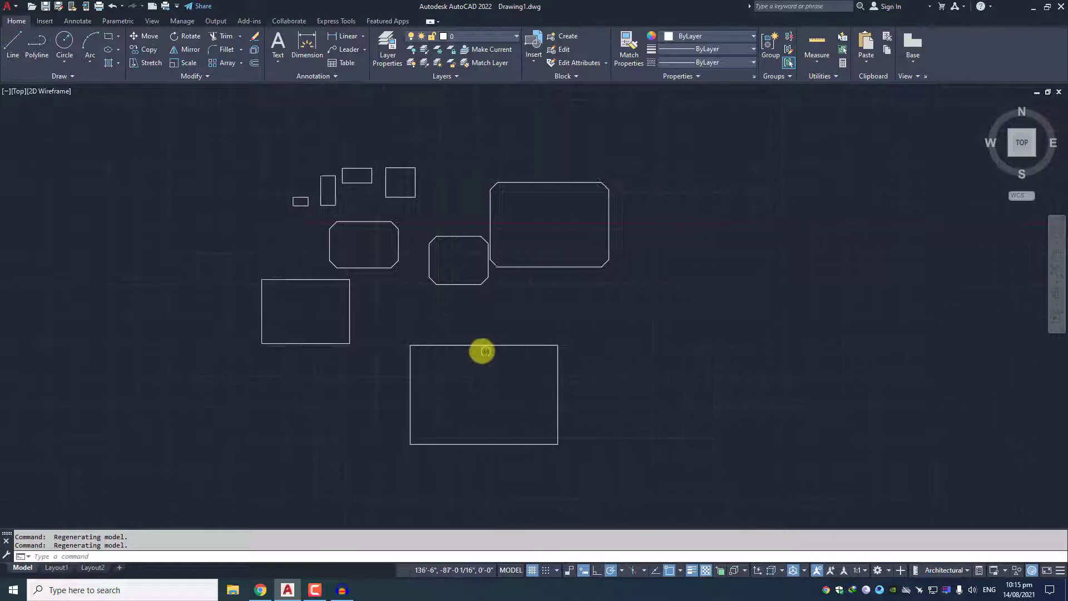
scroll(406, 306, "up", 3)
Start a new rectangle and pan to empty space in the drawing.
type("c")
key("Return")
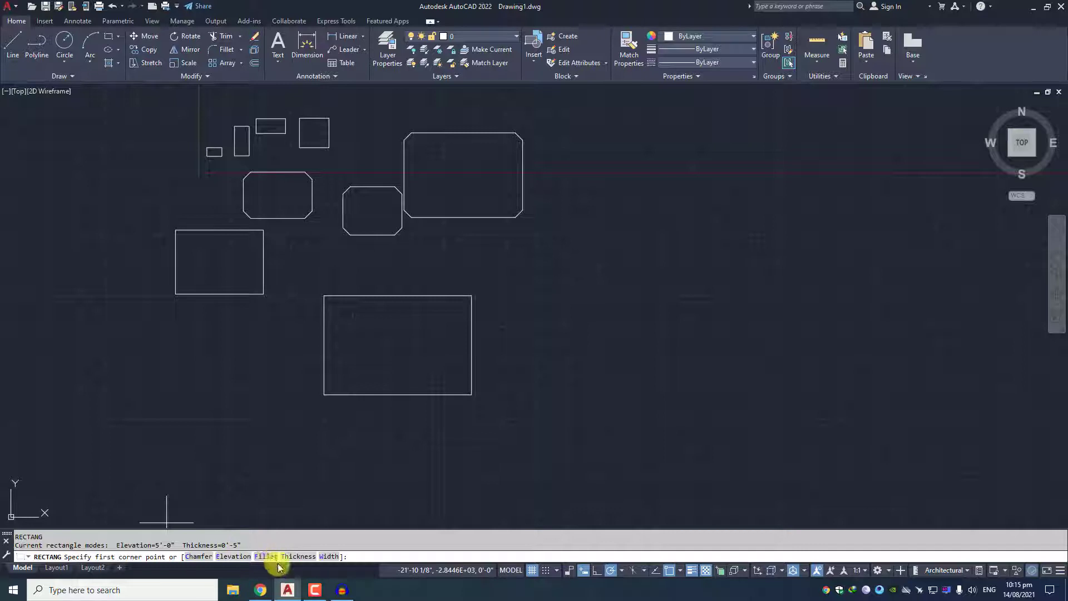
middle_click_drag(565, 303, 444, 346)
scroll(444, 334, "up", 2)
type("5")
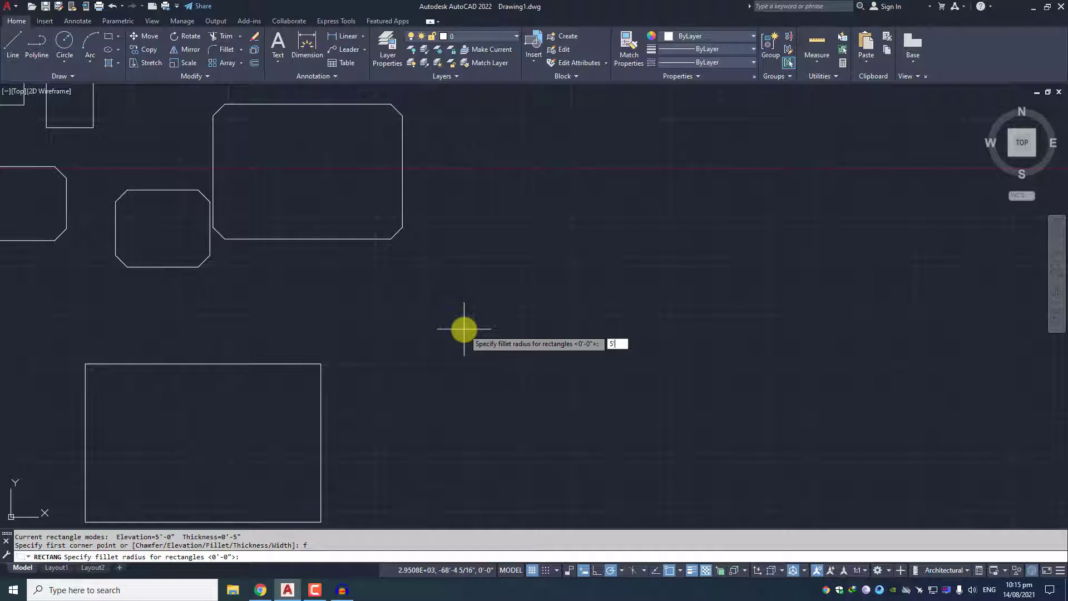
Draw a rectangle with 5' fillet radius and zoom to check its rounded corner.
key("Return")
left_click(458, 282)
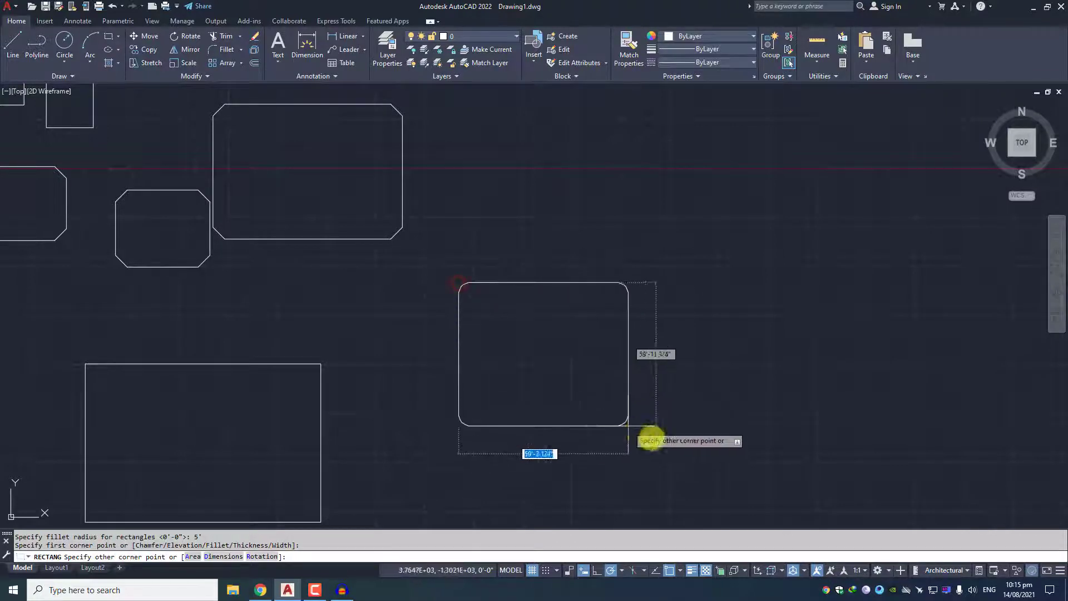
left_click(677, 436)
scroll(676, 312, "up", 5)
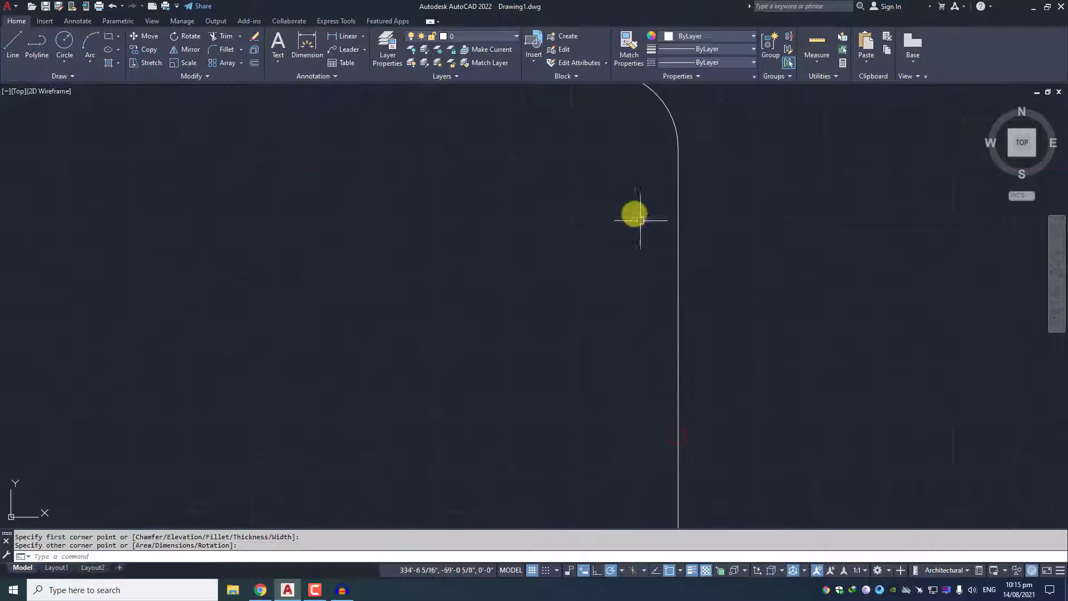
middle_click_drag(640, 220, 634, 417)
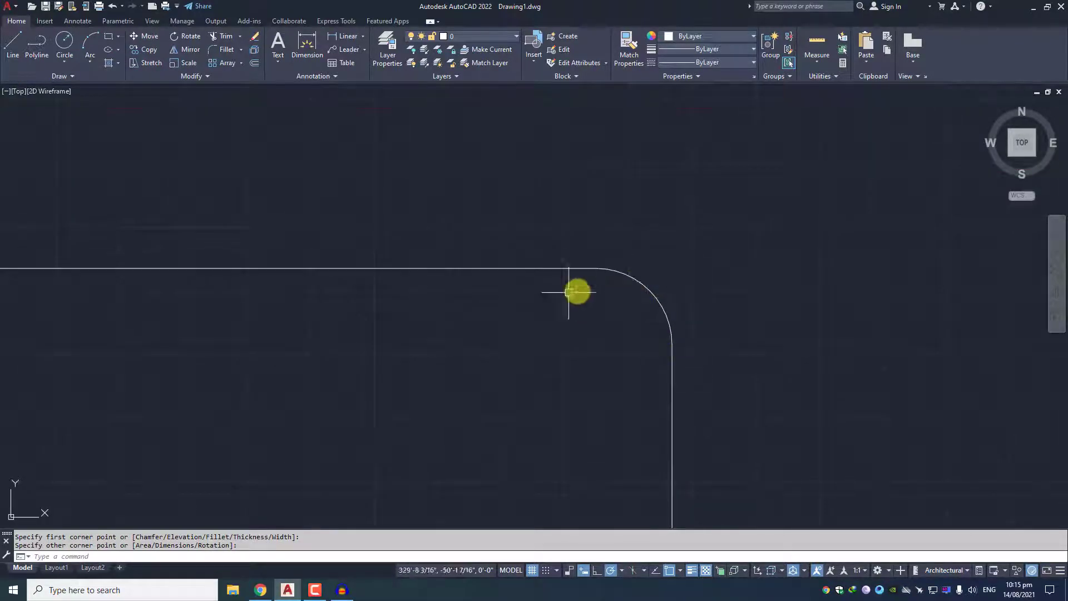
scroll(568, 292, "down", 6)
scroll(425, 298, "up", 2)
scroll(520, 274, "down", 3)
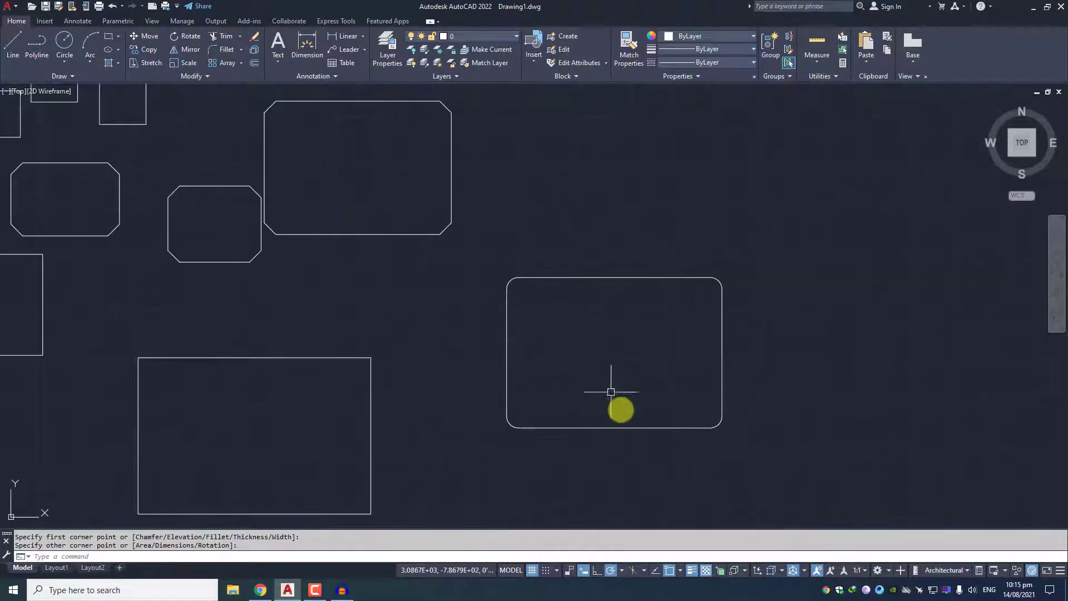
scroll(462, 370, "up", 5)
scroll(500, 358, "down", 4)
Draw two more 5' rounded rectangles in empty areas of the drawing.
type("re")
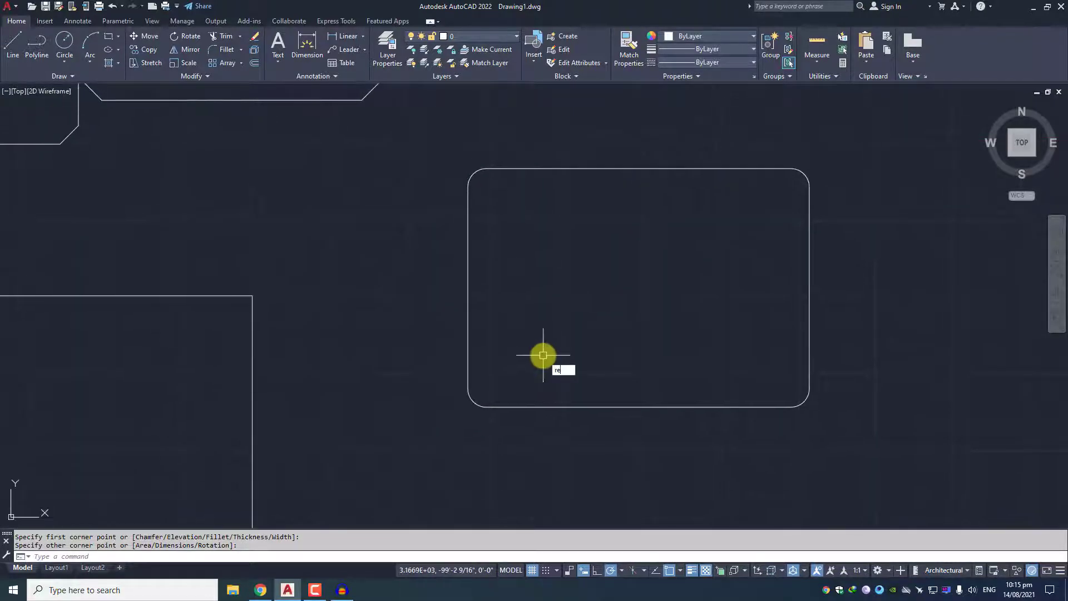
key("Return")
middle_click_drag(265, 192, 435, 286)
left_click(406, 279)
left_click(535, 377)
mouse_move(672, 248)
middle_mouse_down()
mouse_move(515, 331)
mouse_move(480, 313)
middle_mouse_up()
key("Return")
left_click(457, 220)
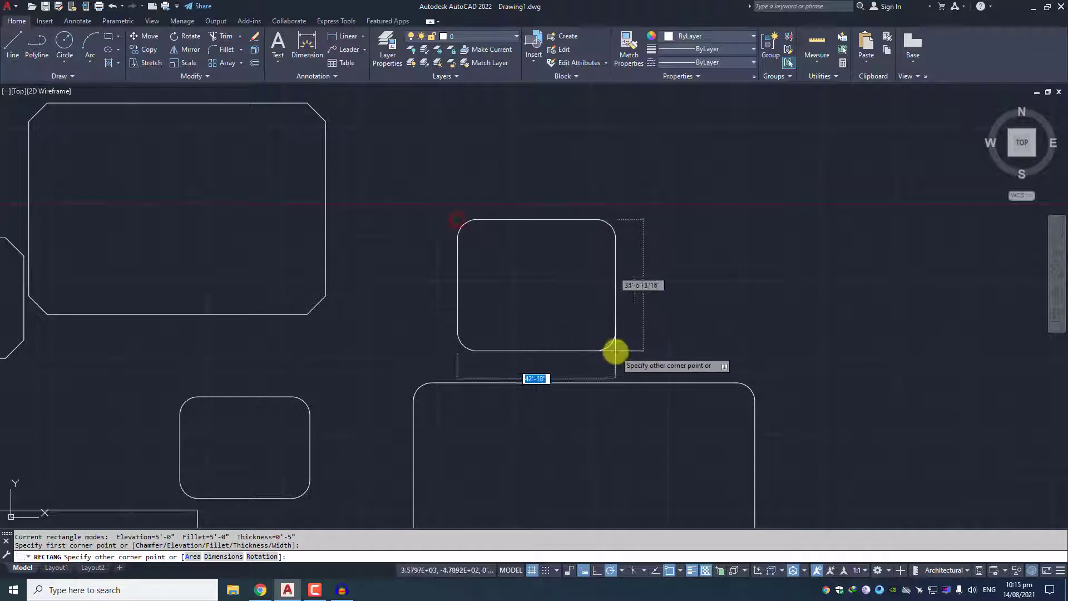
left_click(615, 351)
middle_click_drag(652, 258, 518, 290)
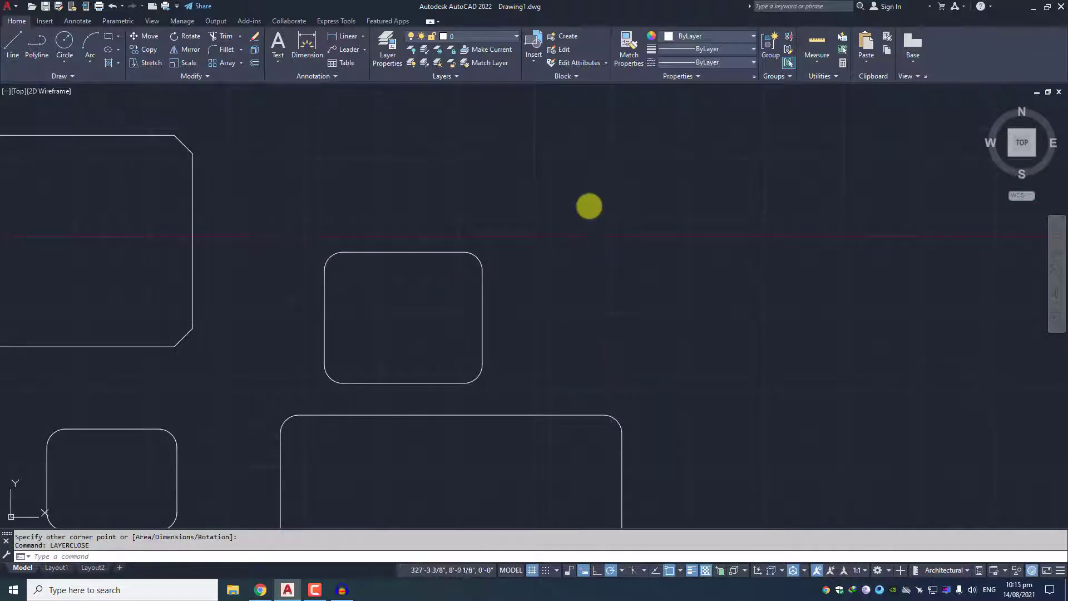
Draw a fourth rounded rectangle and pan across the finished rectangles.
key("Escape")
type("rec")
key("Return")
middle_click_drag(602, 278, 500, 308)
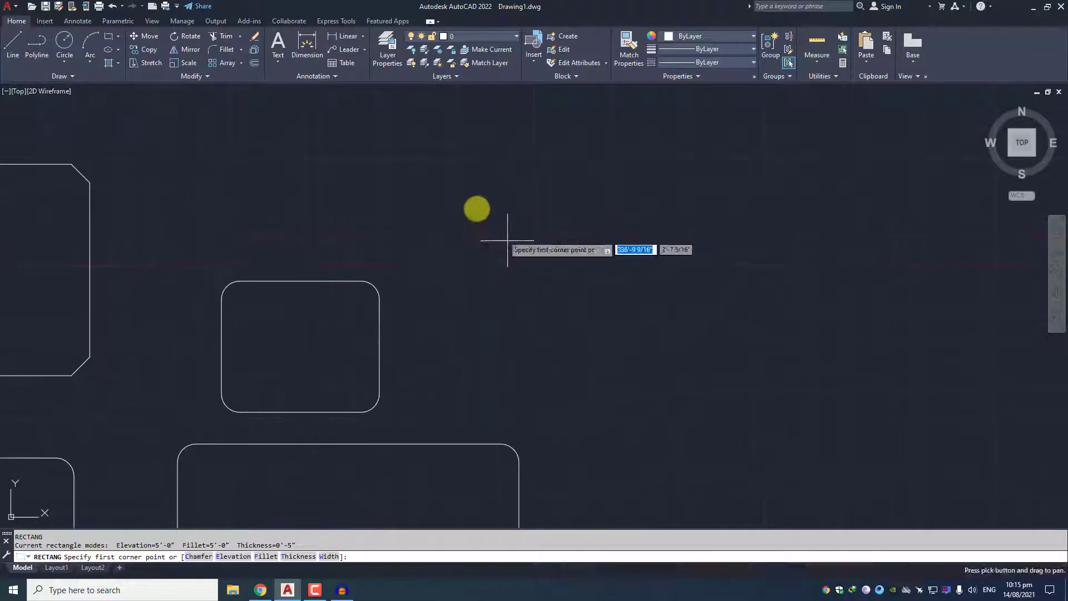
left_click(476, 209)
left_click(695, 383)
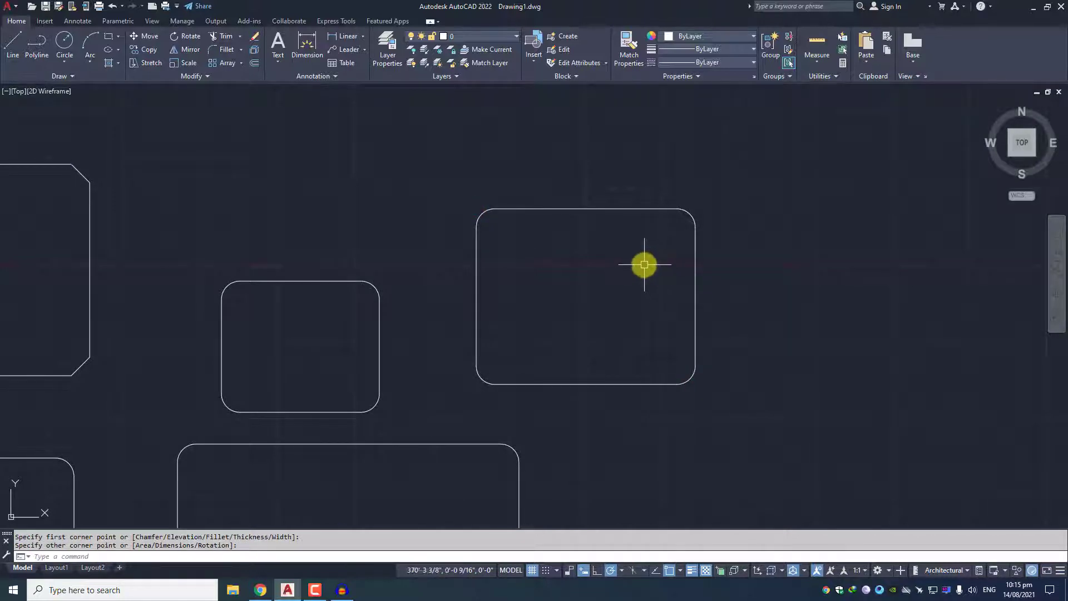
middle_click_drag(253, 328, 329, 230)
scroll(384, 274, "down", 2)
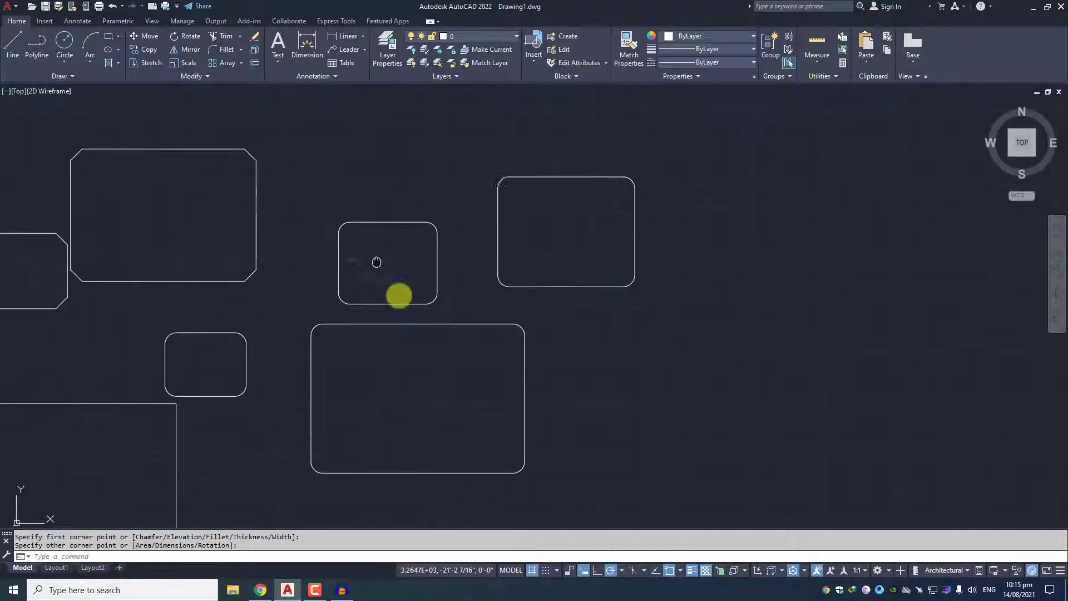
middle_click_drag(377, 261, 411, 321)
Restart the rectangle command and pan to an empty area of the model space.
key("Return")
key("Escape")
type("r")
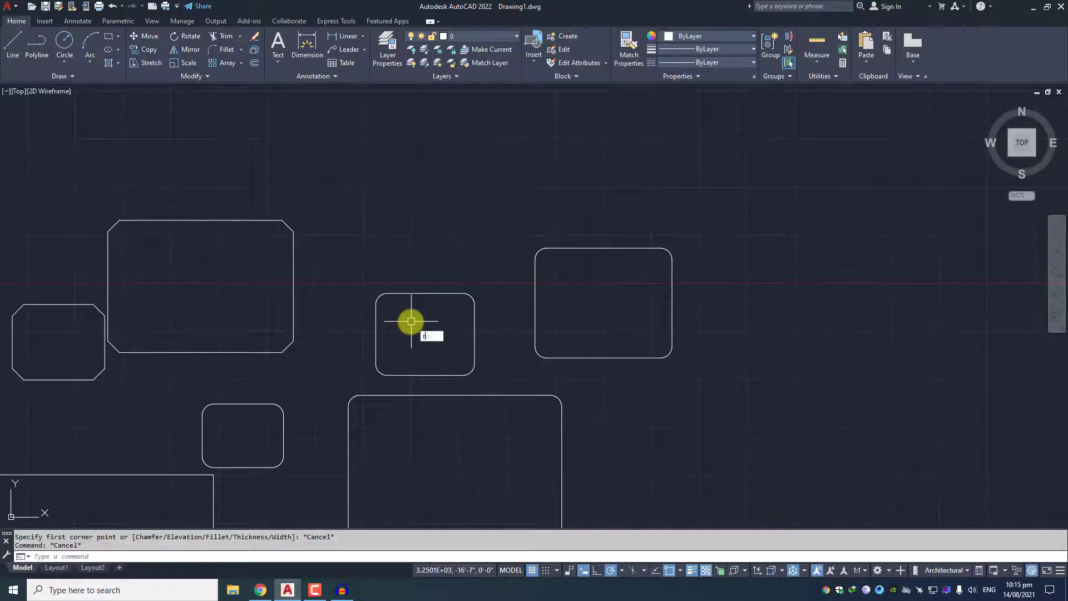
key("Return")
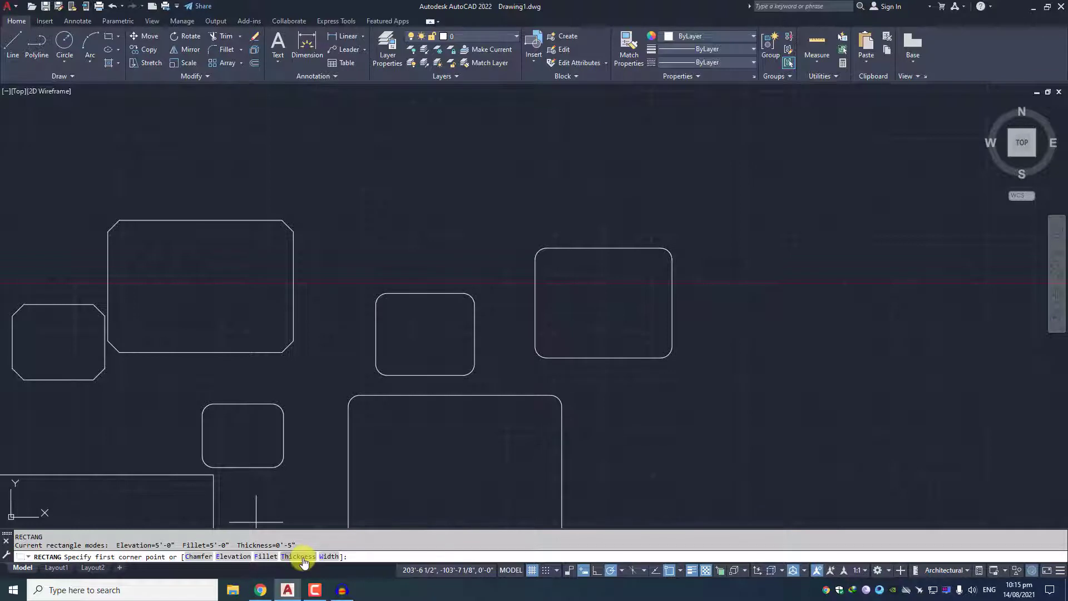
middle_click_drag(286, 329, 475, 196)
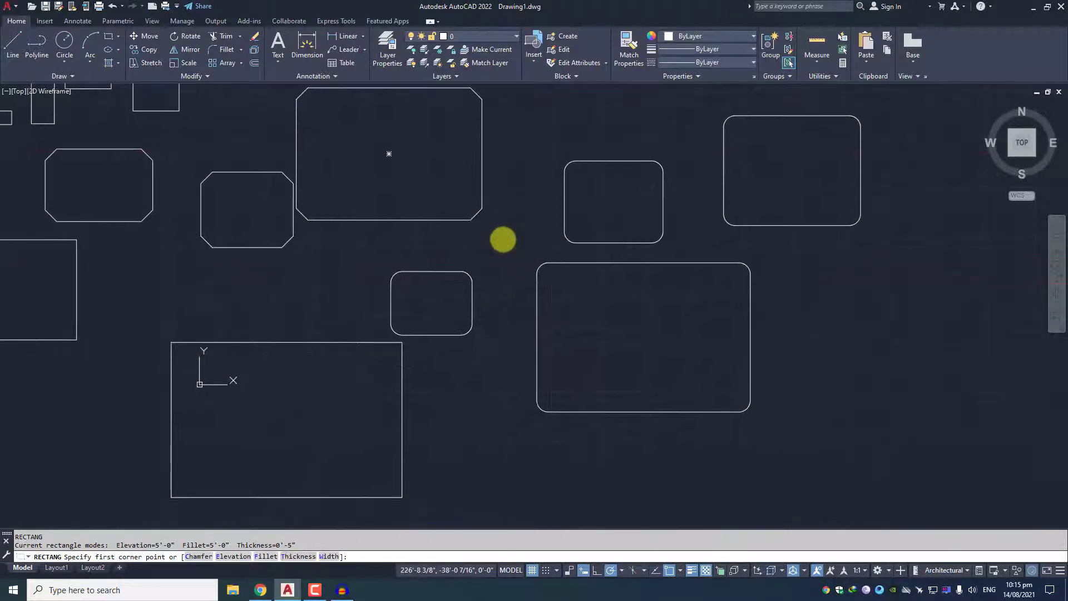
middle_click_drag(287, 334, 453, 255)
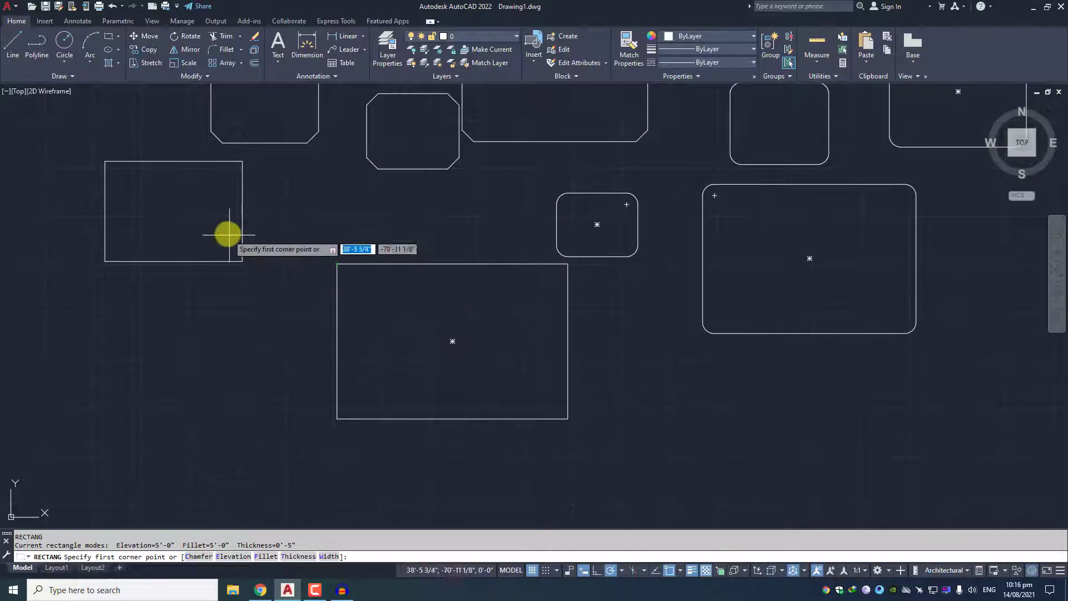
middle_click_drag(227, 234, 695, 295)
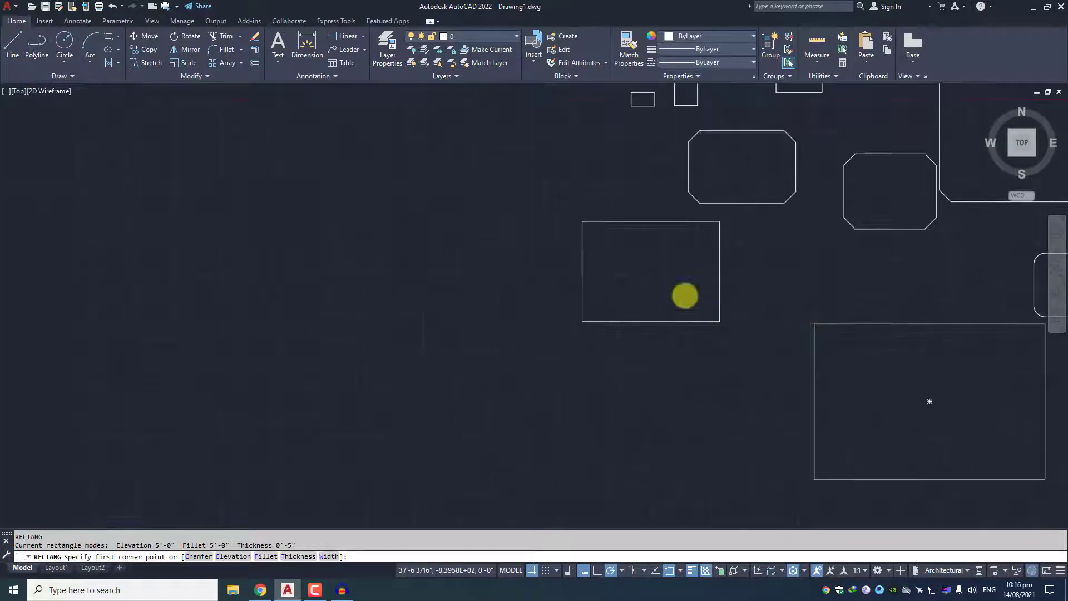
Draw a rounded rectangle with 10' thickness in the empty area and centre it in view.
left_click(299, 558)
type("10")
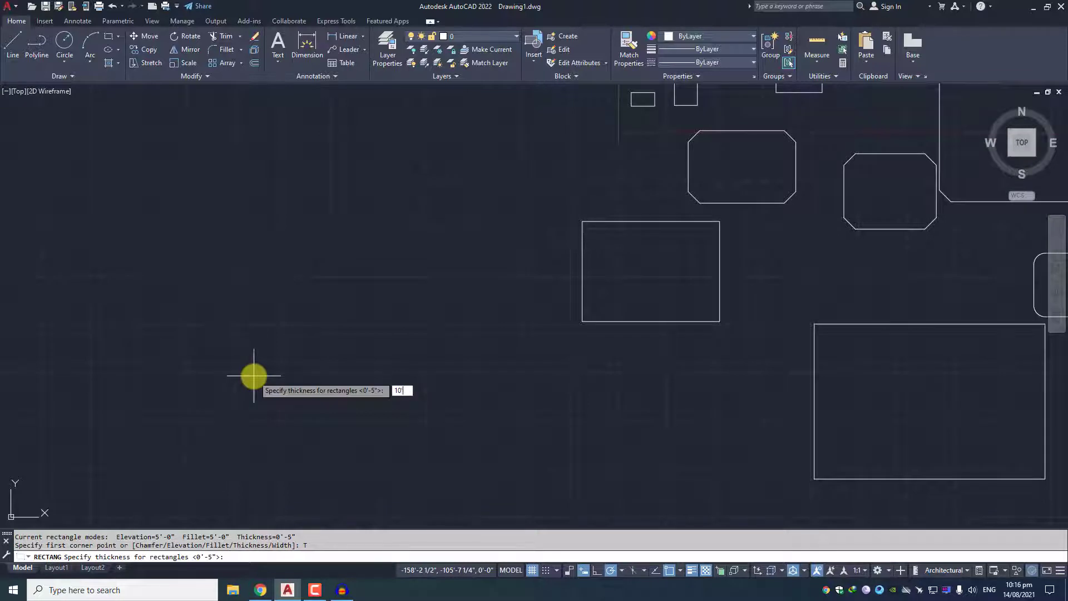
key("Return")
left_click(225, 223)
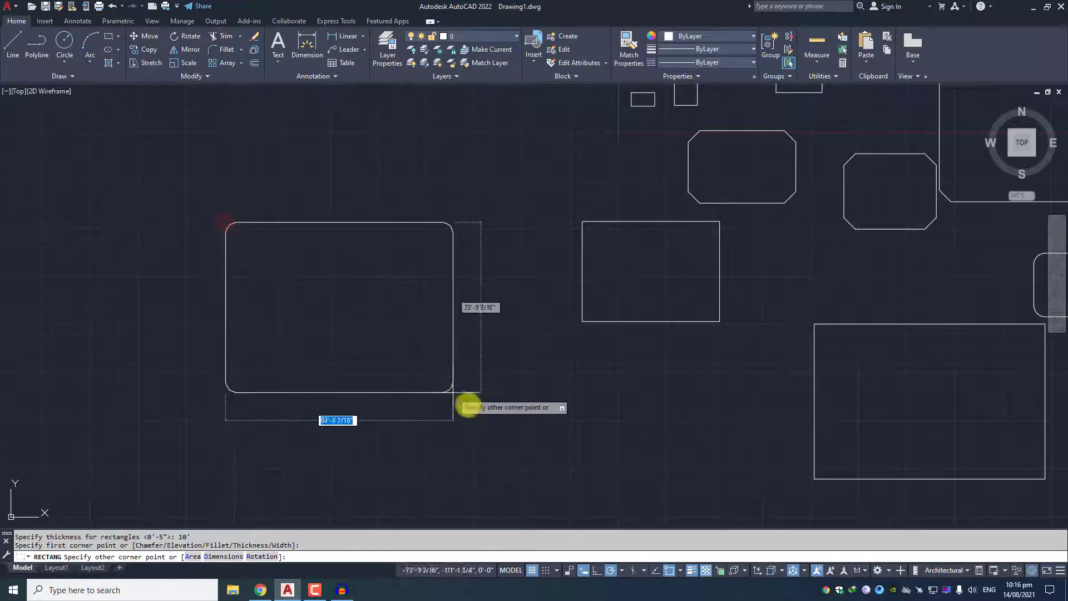
left_click(468, 406)
middle_click_drag(462, 341, 495, 371)
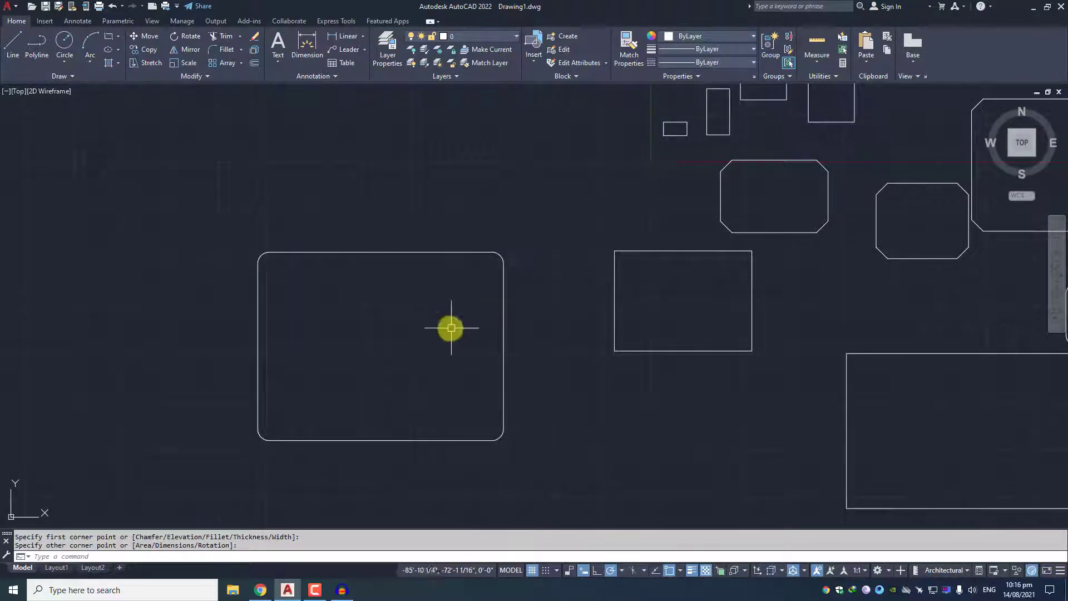
scroll(477, 282, "up", 1)
scroll(512, 366, "up", 1)
middle_click_drag(382, 263, 424, 332)
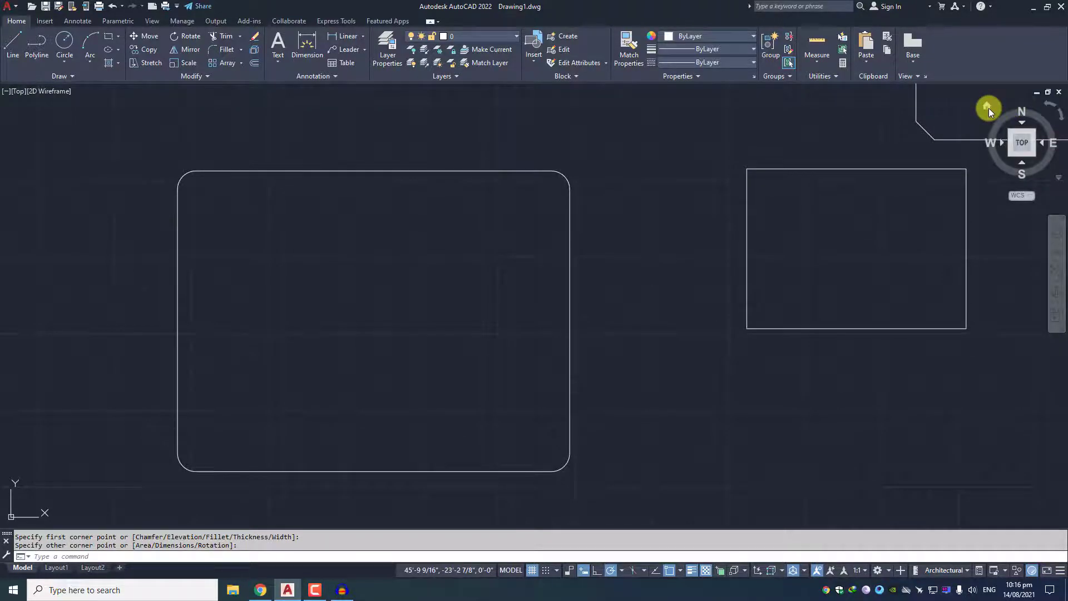
Switch to the Home isometric view and zoom in on the new rectangle.
left_click(989, 108)
scroll(403, 439, "up", 3)
scroll(442, 358, "up", 1)
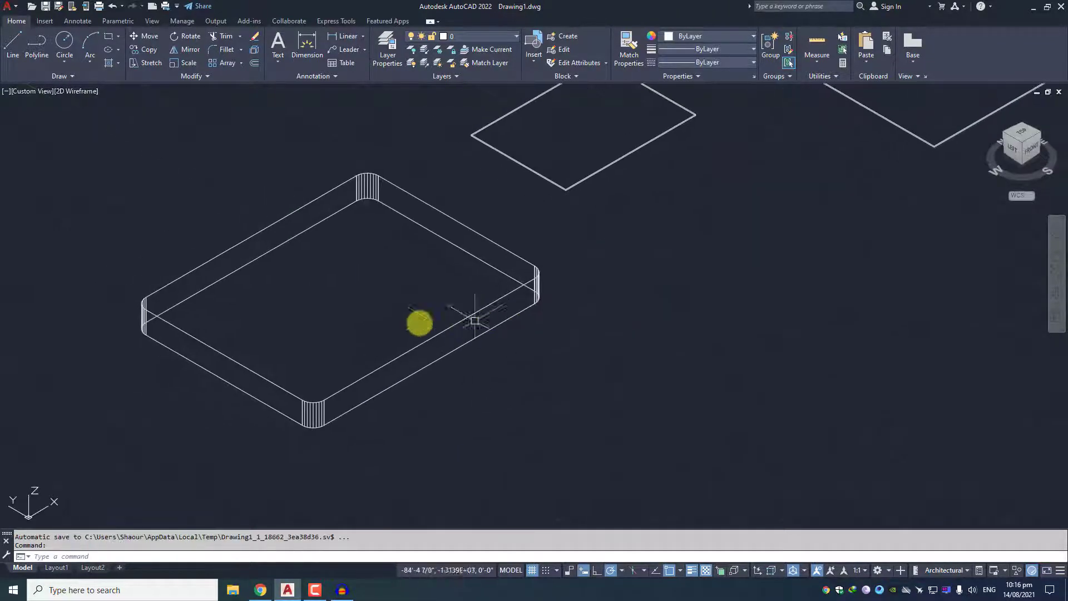
scroll(333, 401, "up", 2)
scroll(386, 345, "down", 2)
scroll(378, 239, "up", 1)
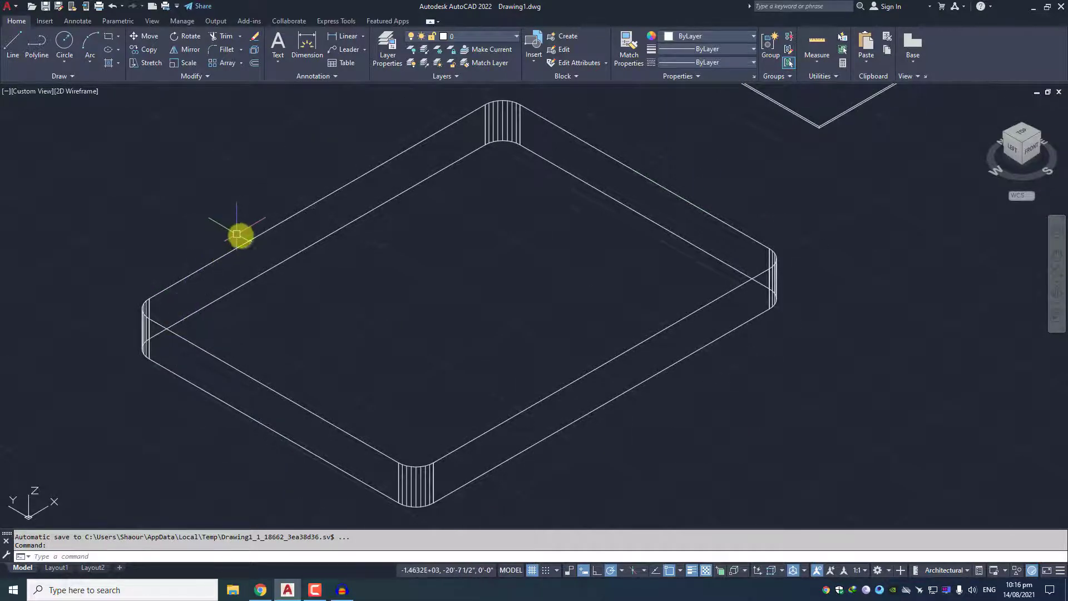
Set the visual style to Realistic and inspect the shaded 10' slab.
left_click(80, 92)
left_click(103, 156)
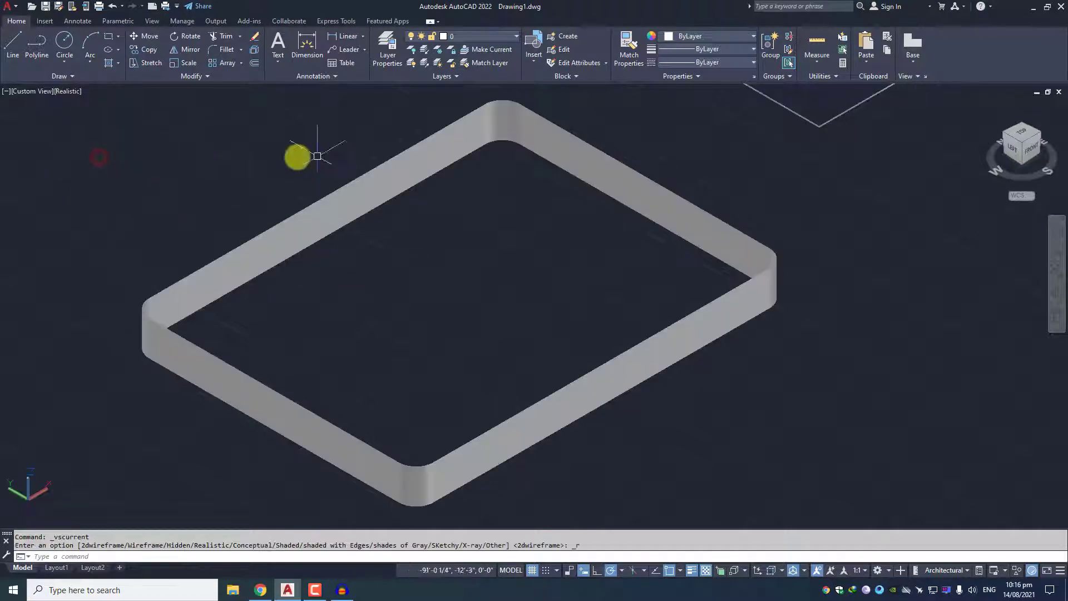
scroll(328, 161, "down", 2)
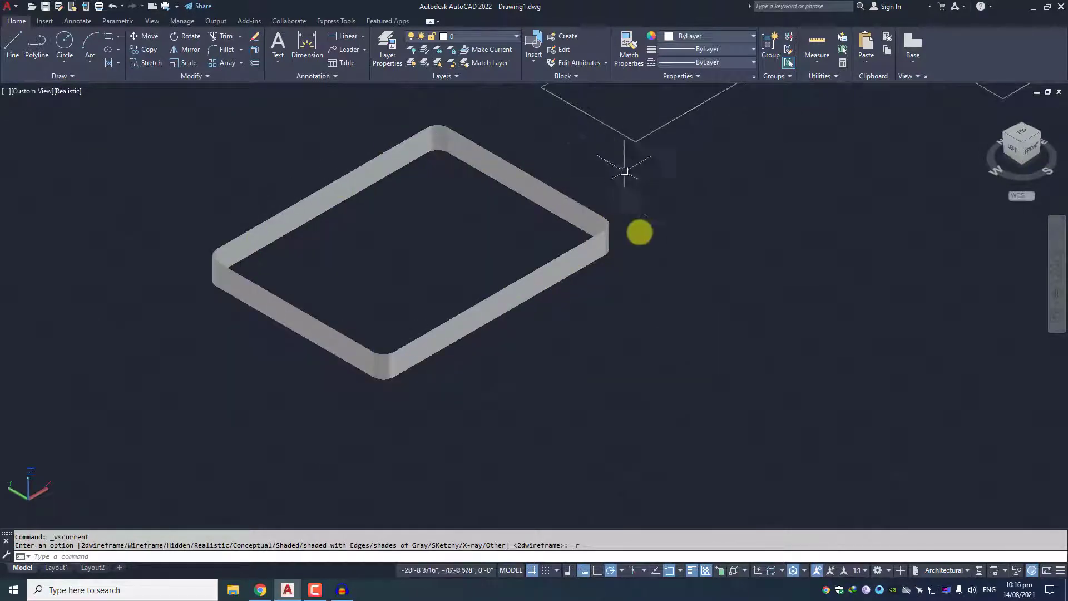
middle_click_drag(444, 223, 412, 246)
scroll(437, 239, "up", 2)
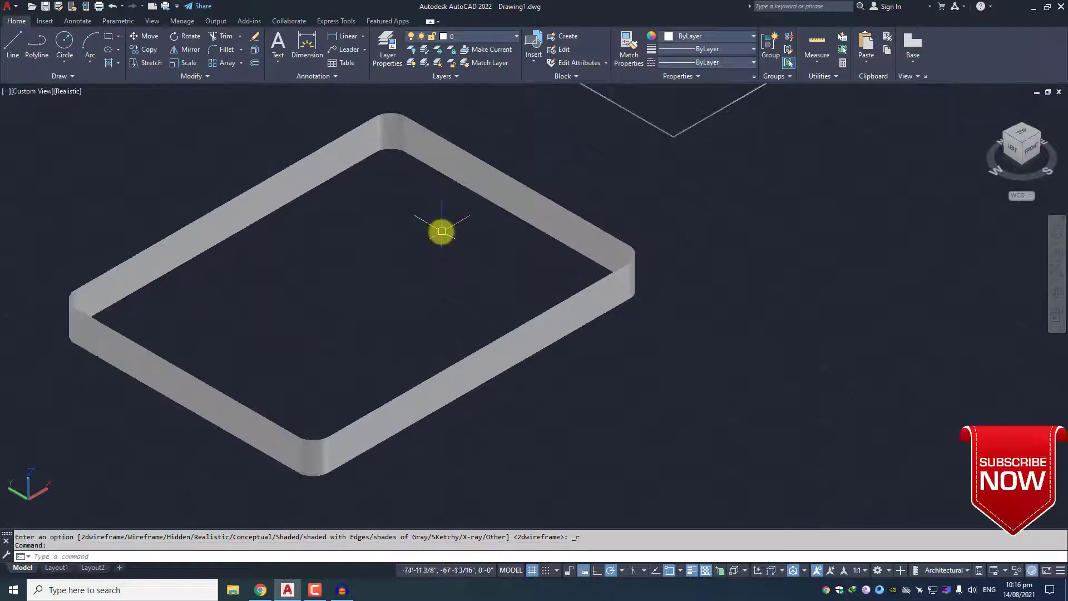
scroll(612, 295, "up", 3)
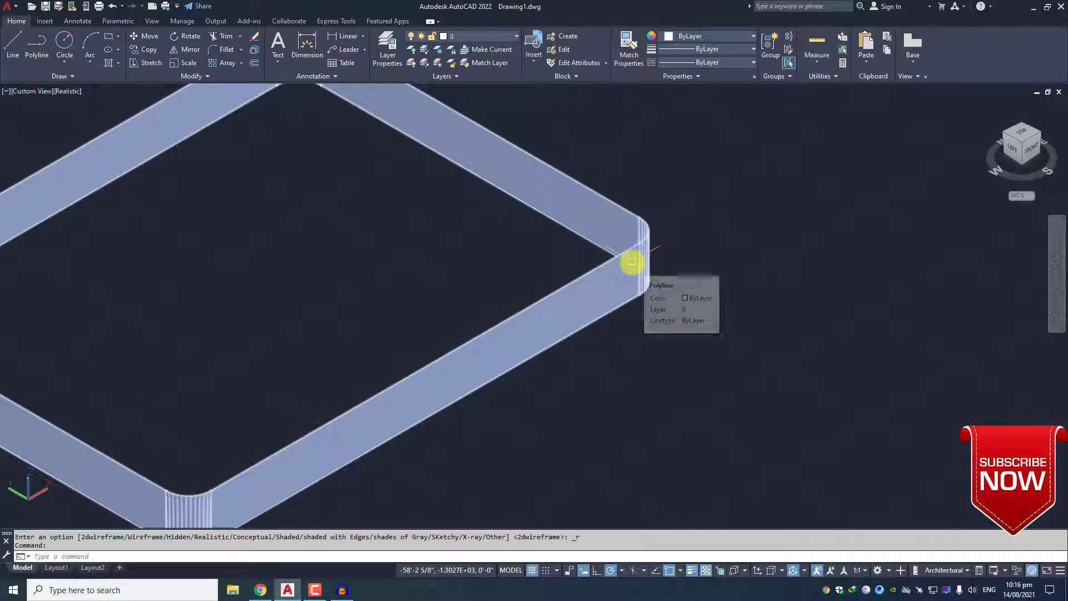
mouse_move(632, 262)
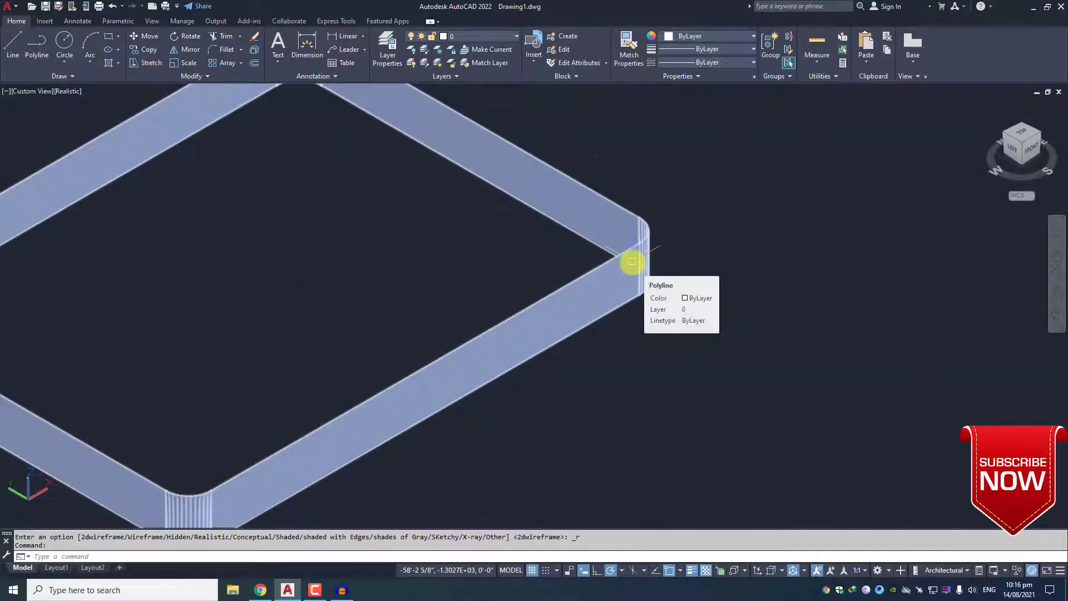
scroll(632, 261, "down", 5)
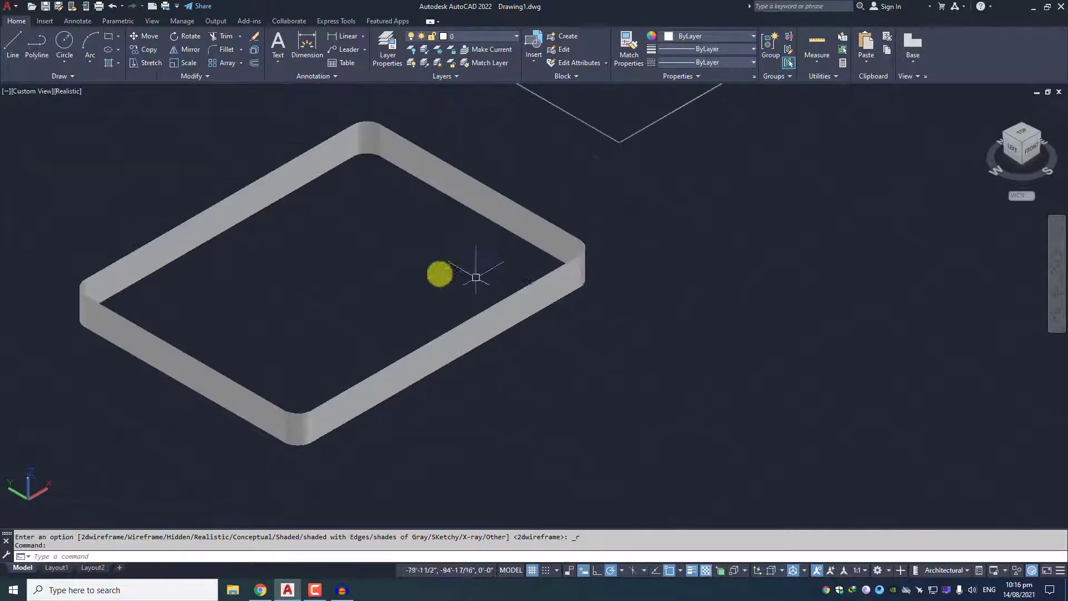
scroll(417, 234, "down", 2)
scroll(619, 194, "down", 3)
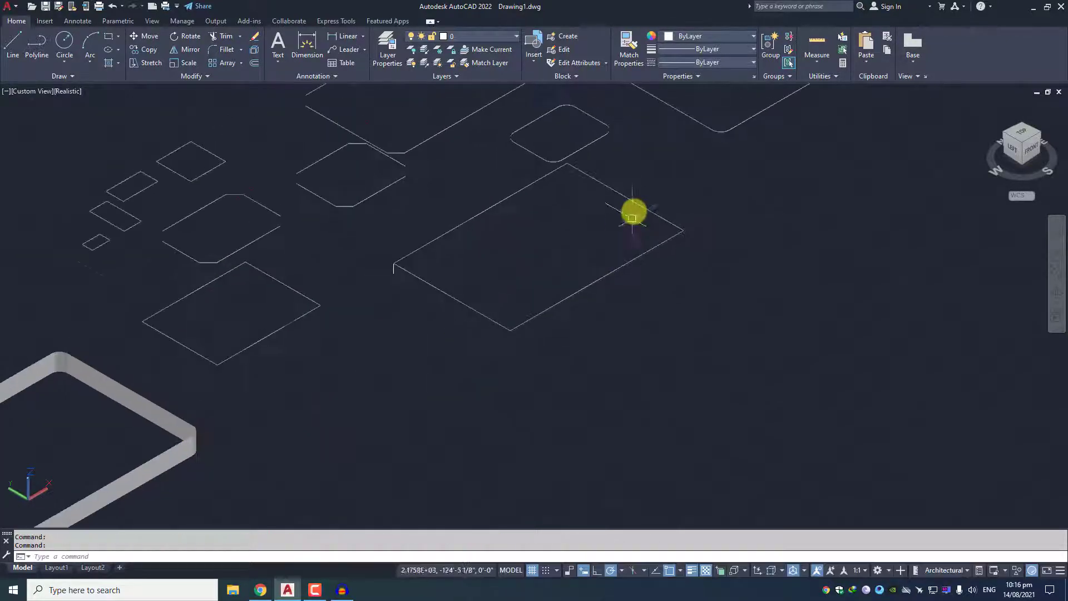
Pan and zoom across the other rectangles in the shaded 3D view.
middle_click_drag(682, 195, 625, 245)
scroll(626, 244, "up", 3)
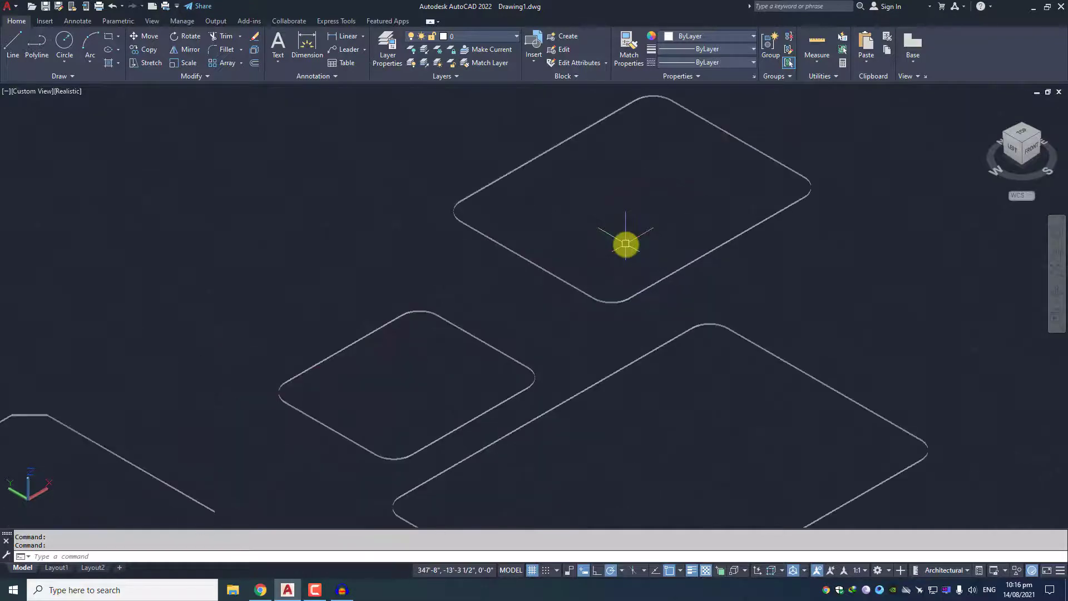
scroll(617, 253, "up", 3)
scroll(573, 253, "up", 3)
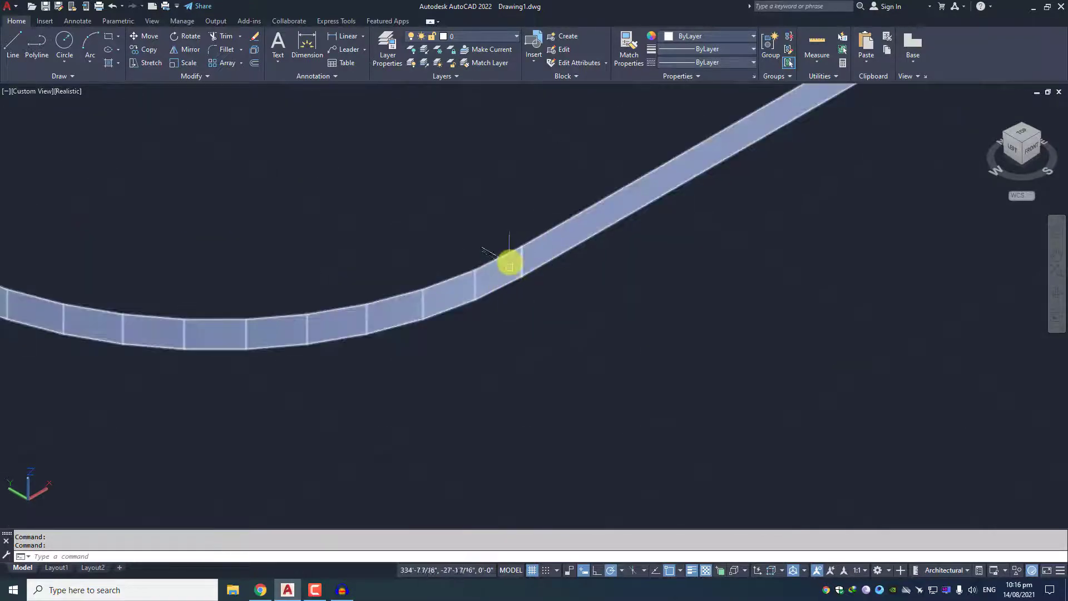
scroll(509, 256, "down", 3)
scroll(449, 310, "down", 2)
scroll(488, 312, "up", 3)
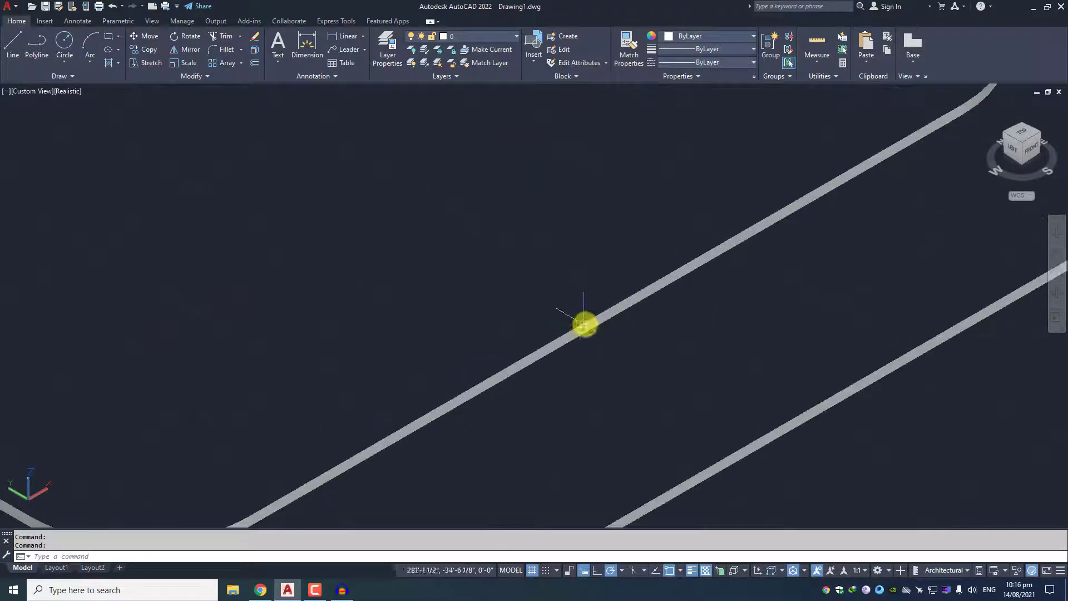
scroll(584, 324, "down", 5)
scroll(556, 245, "down", 2)
scroll(490, 245, "up", 4)
scroll(411, 281, "up", 2)
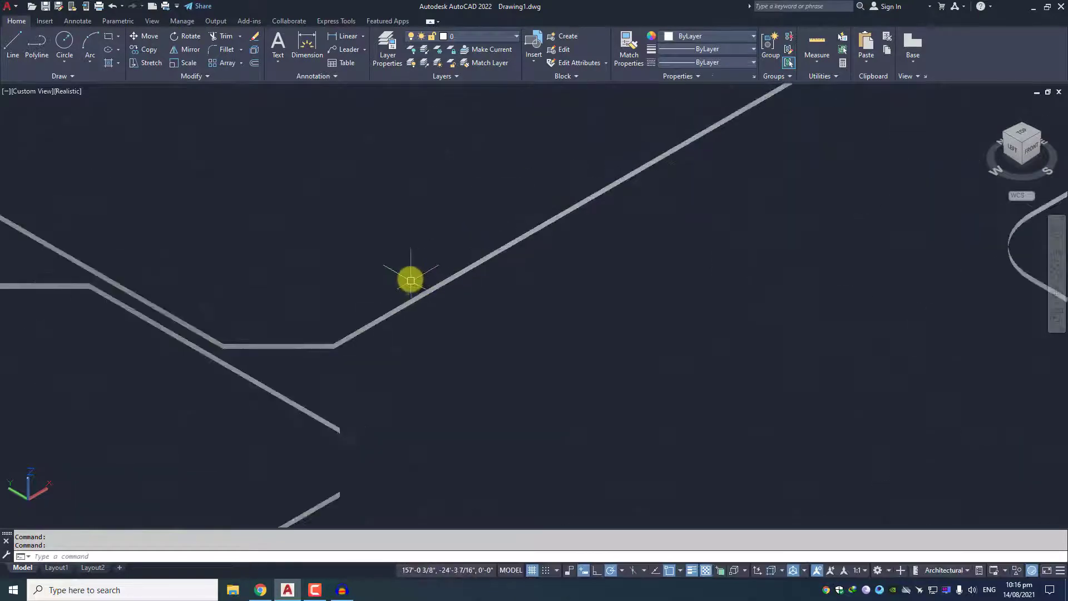
scroll(500, 233, "down", 3)
Inspect the slab edges up close, then return to the top plan view.
middle_click_drag(619, 162, 549, 213)
scroll(412, 226, "up", 1)
scroll(453, 238, "up", 3)
scroll(455, 243, "down", 3)
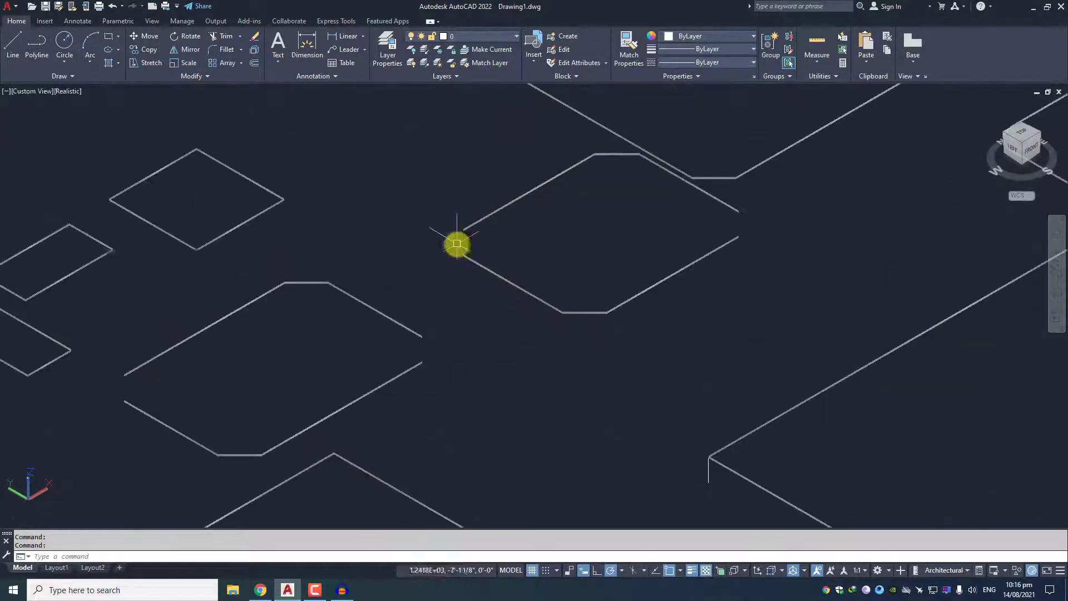
scroll(537, 178, "up", 1)
scroll(494, 269, "down", 2)
scroll(489, 186, "up", 2)
scroll(489, 185, "up", 3)
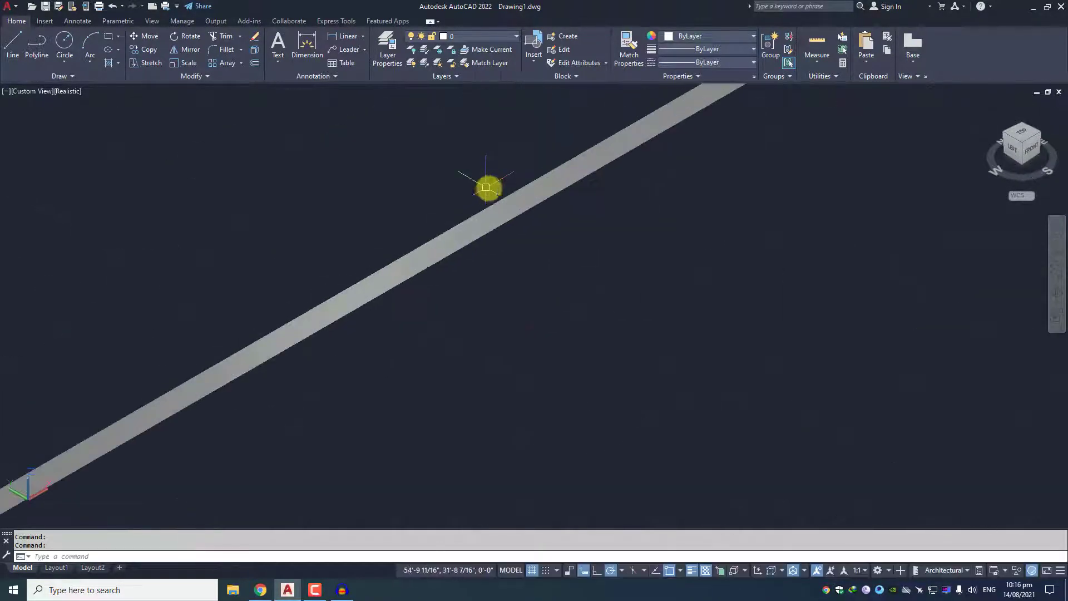
scroll(549, 200, "down", 3)
scroll(568, 267, "down", 3)
scroll(500, 300, "up", 6)
middle_click_drag(613, 295, 452, 317)
scroll(453, 317, "up", 1)
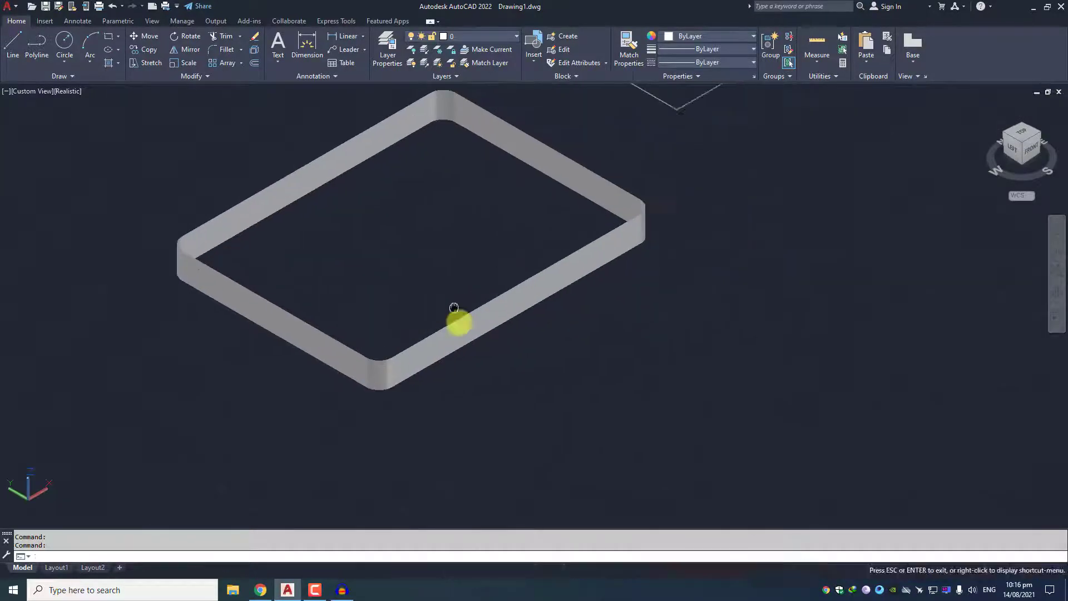
left_click(1020, 135)
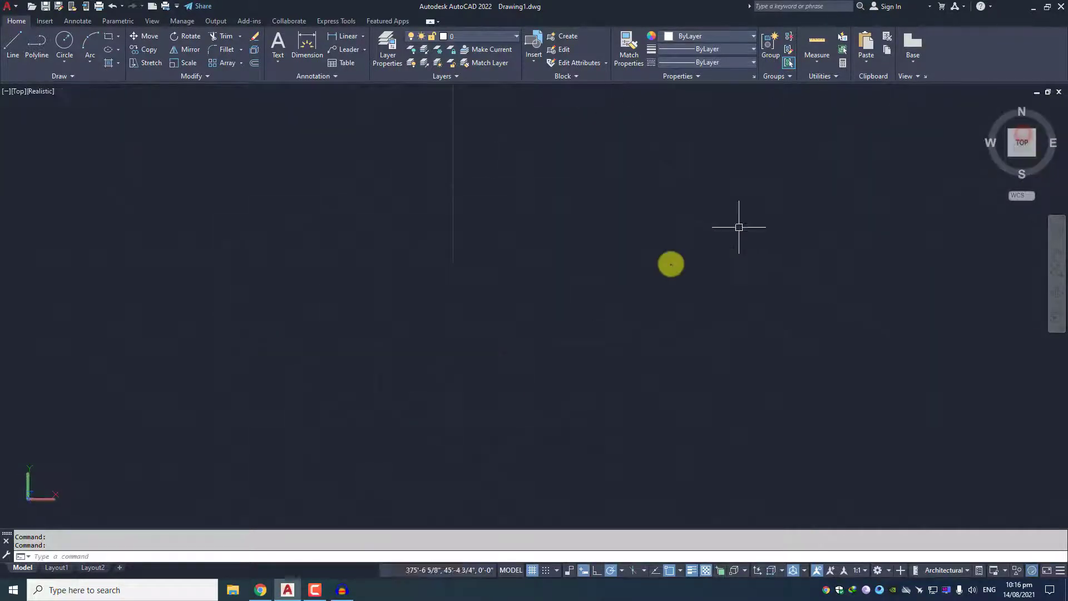
Zoom to show the whole drawing and switch the visual style to 2D Wireframe.
middle_click(351, 293)
middle_click(352, 293)
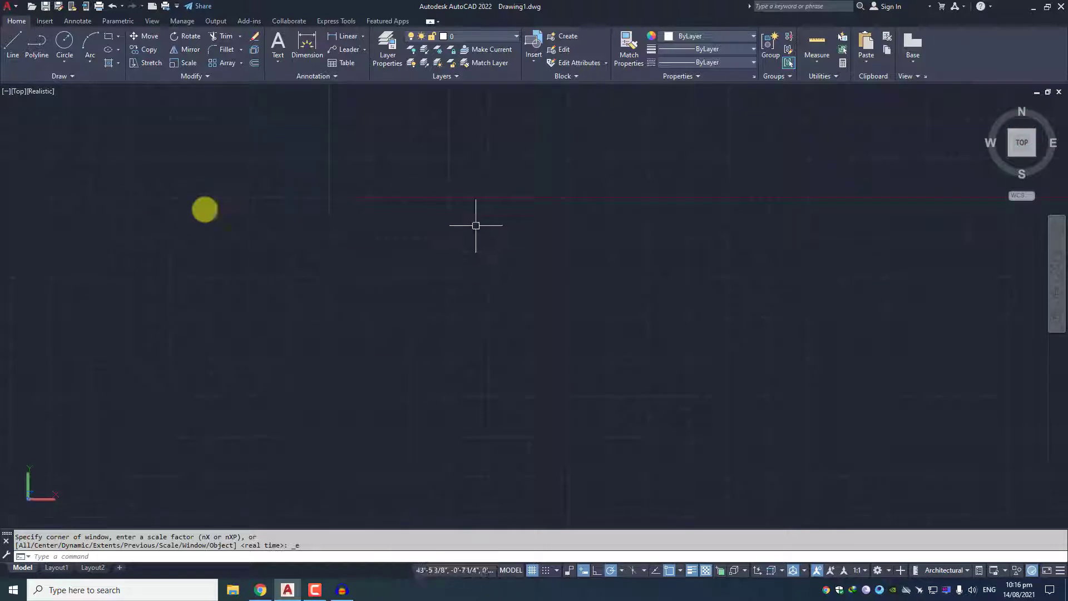
left_click(39, 91)
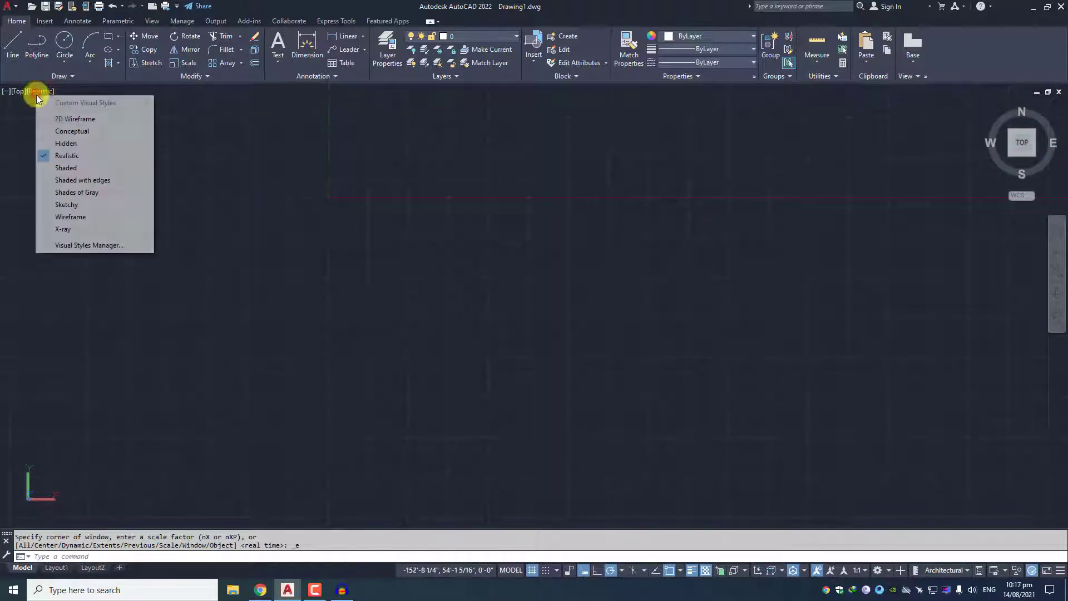
left_click(55, 118)
middle_click_drag(459, 278, 471, 227)
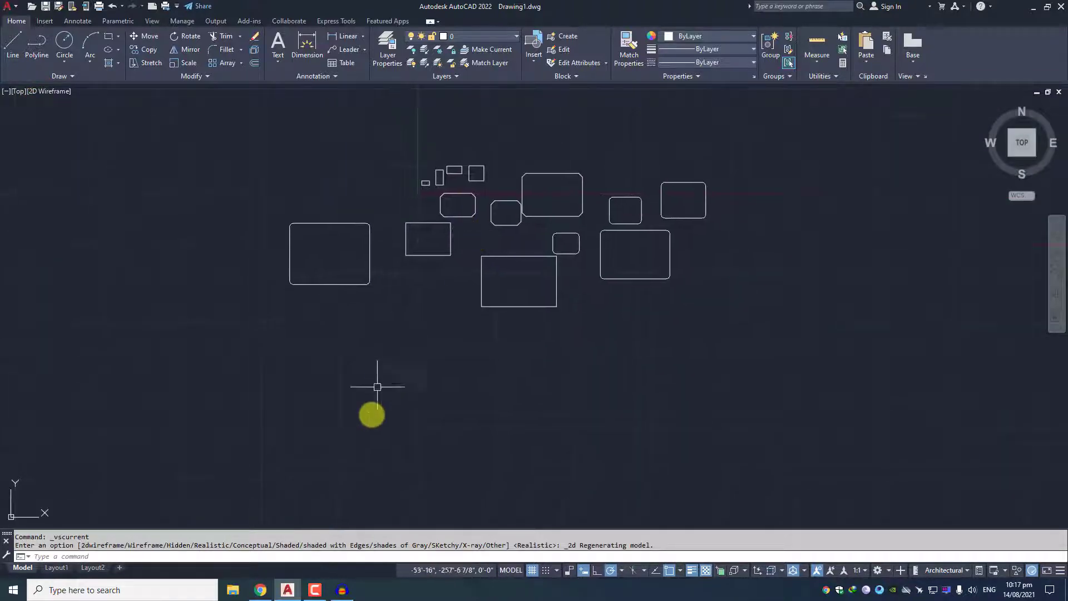
Start a new rectangle and choose its Width option.
type("rec")
key("Return")
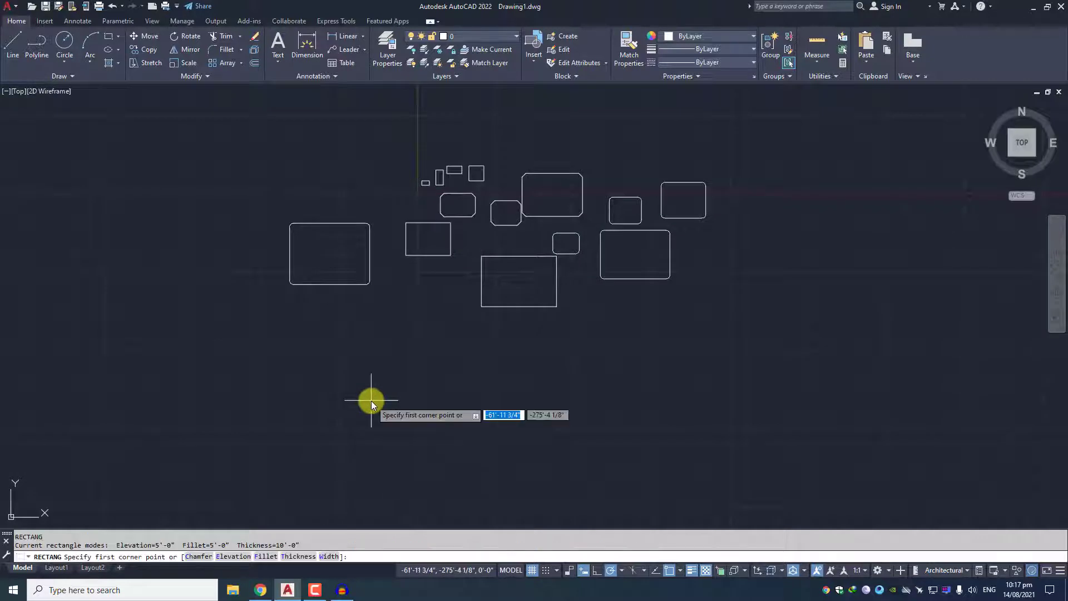
left_click(330, 556)
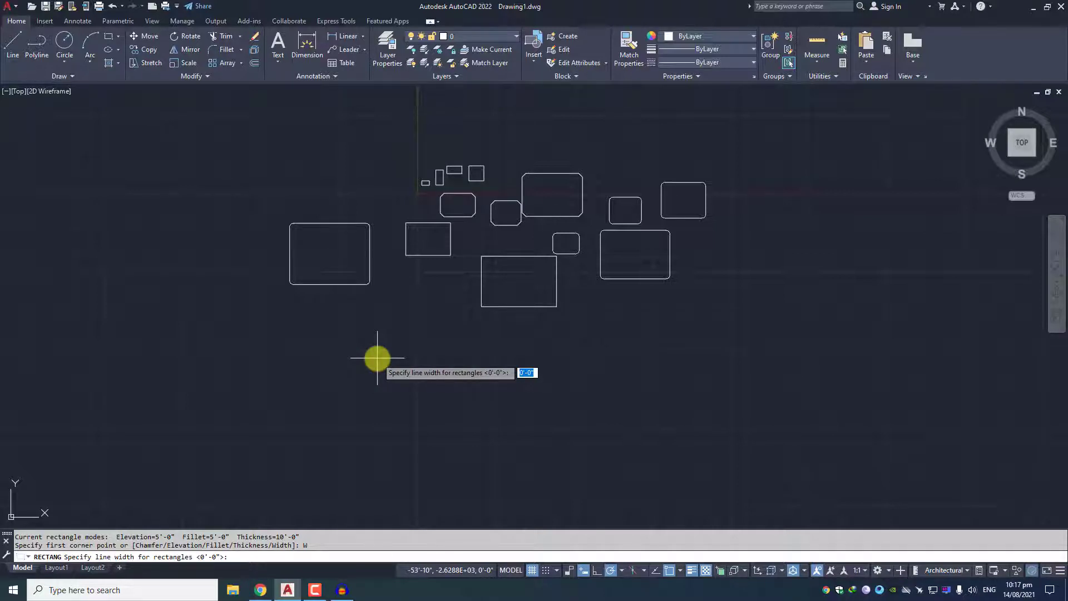
Draw a rounded rectangle with 12 (1'-0") line width below the others.
key("Return")
left_click(332, 341)
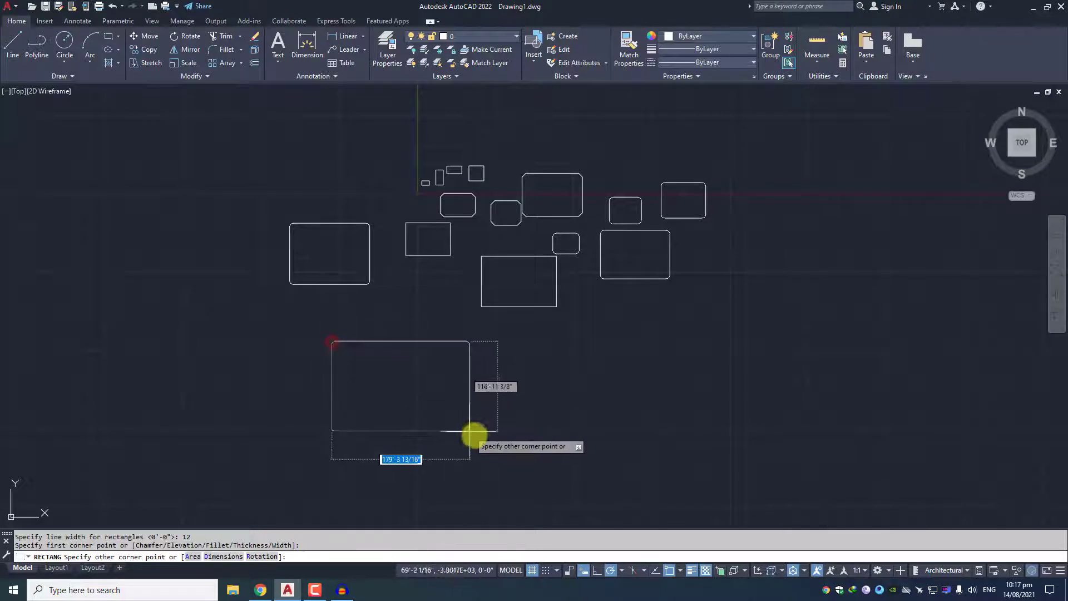
left_click(455, 445)
scroll(440, 345, "up", 5)
scroll(453, 309, "up", 4)
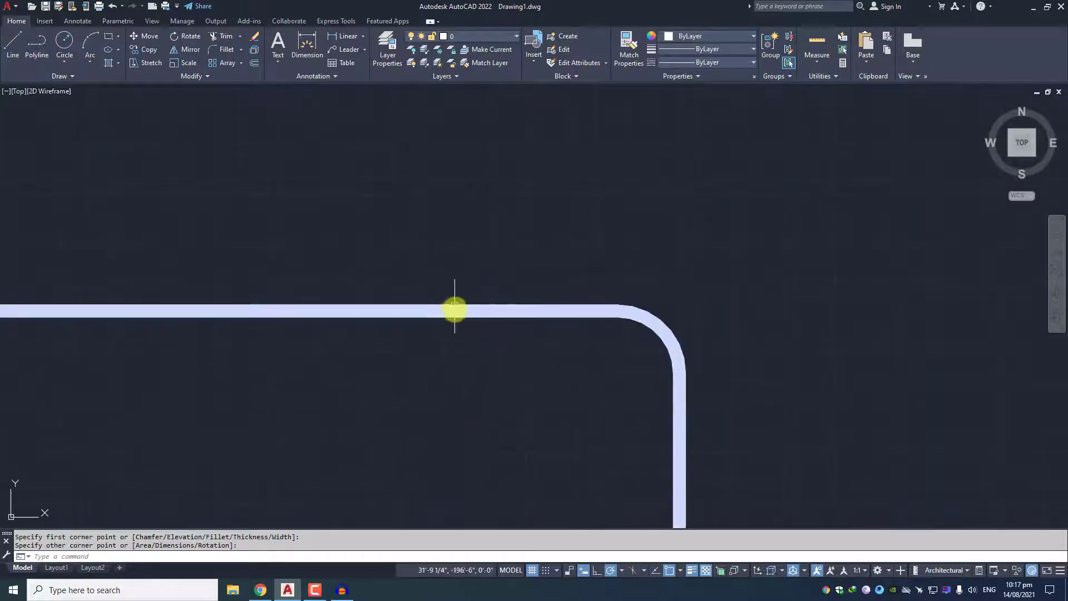
scroll(456, 309, "up", 3)
scroll(459, 303, "down", 2)
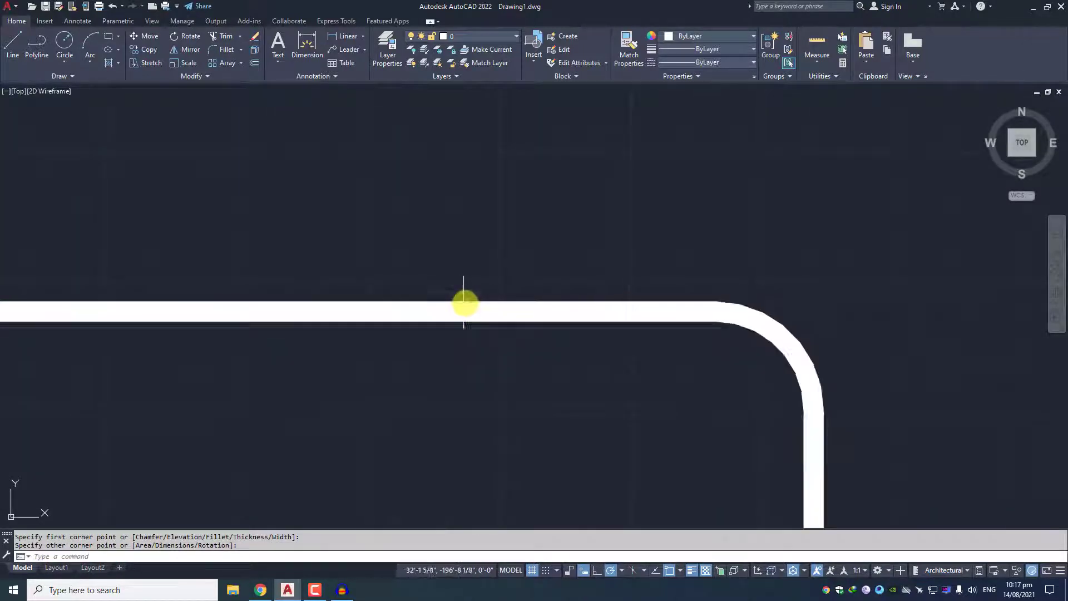
scroll(467, 306, "down", 5)
scroll(483, 315, "down", 5)
scroll(487, 319, "up", 5)
scroll(479, 318, "up", 1)
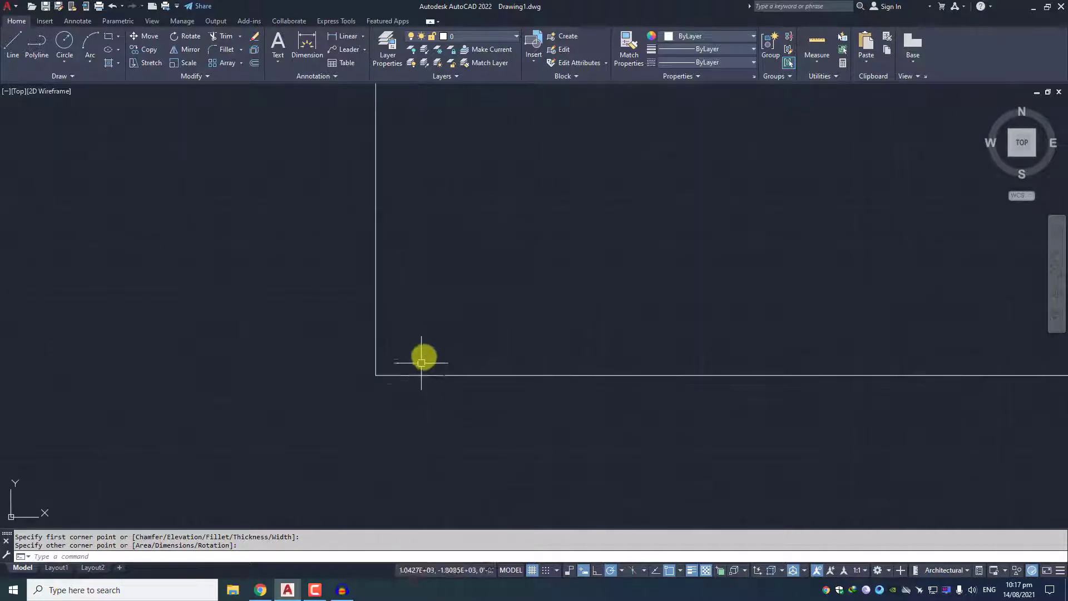
scroll(422, 370, "down", 5)
Select the wide-line rectangle and MOVE it to a new position.
middle_click_drag(420, 385, 442, 349)
left_click(434, 350)
left_click(346, 411)
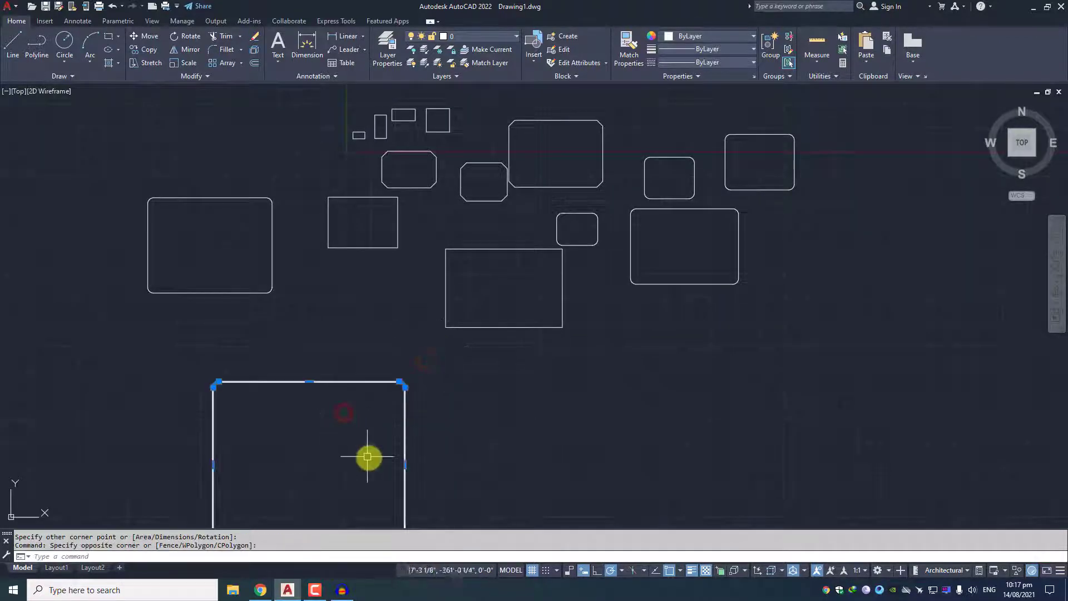
type("m")
key("Return")
left_click(401, 444)
left_click(470, 418)
scroll(445, 339, "up", 3)
scroll(452, 295, "up", 2)
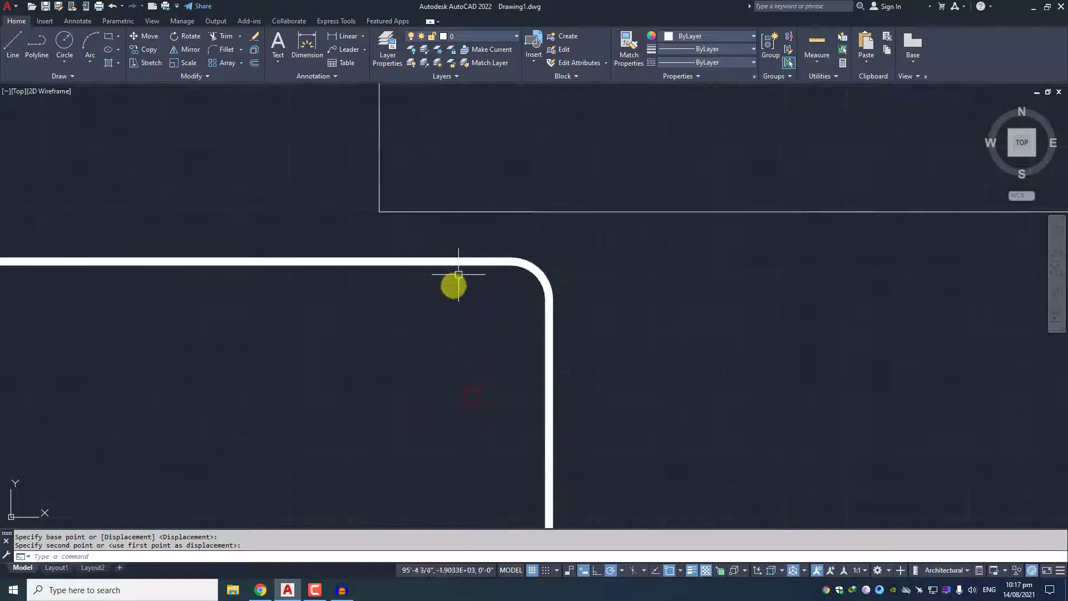
scroll(443, 311, "up", 2)
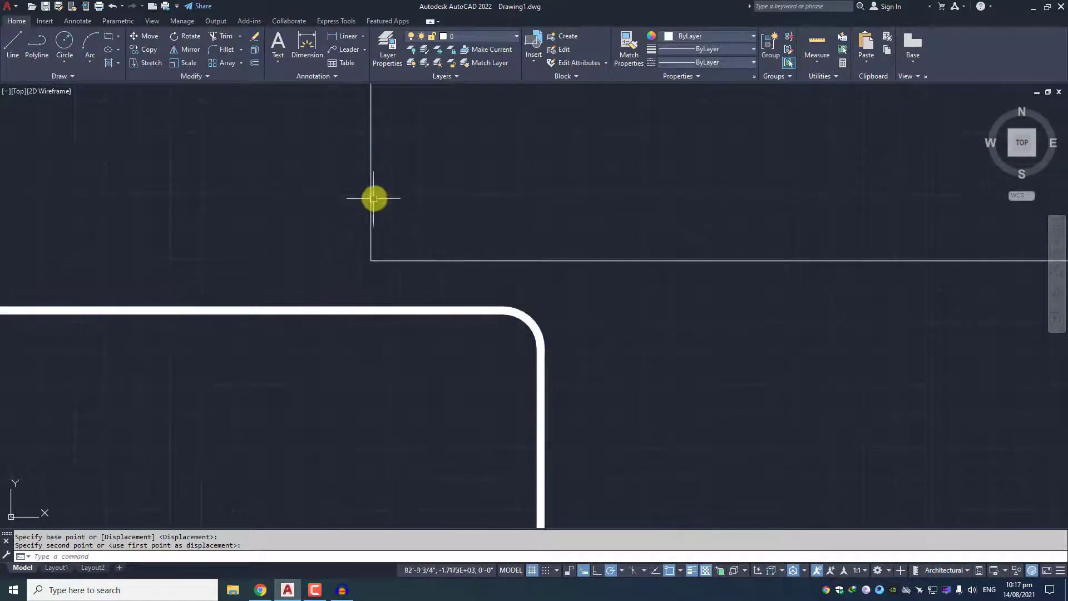
mouse_move(346, 312)
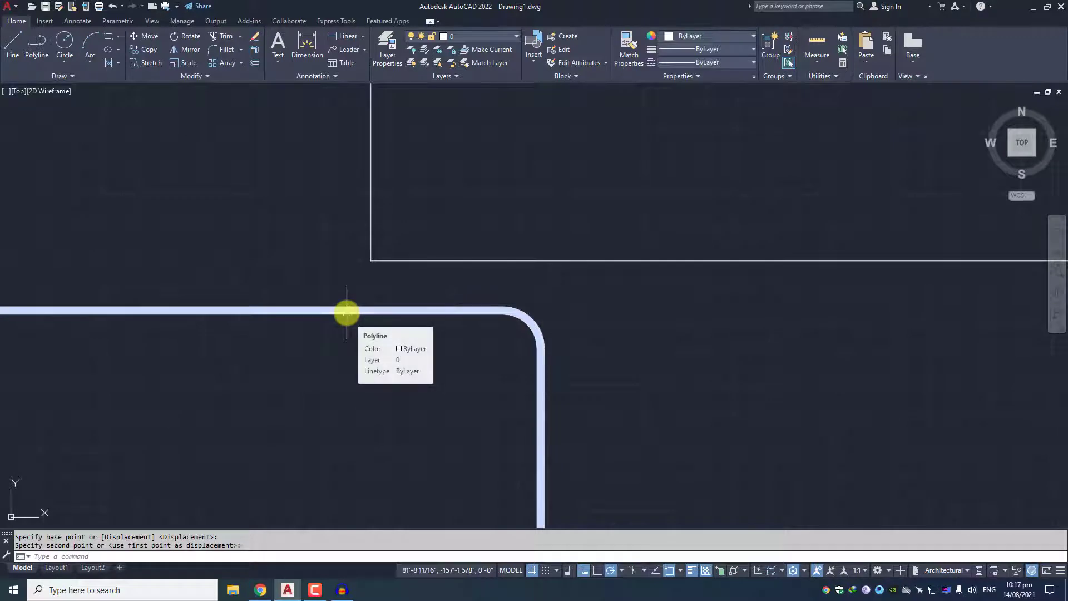
scroll(370, 310, "up", 1)
scroll(381, 267, "down", 3)
scroll(334, 298, "down", 3)
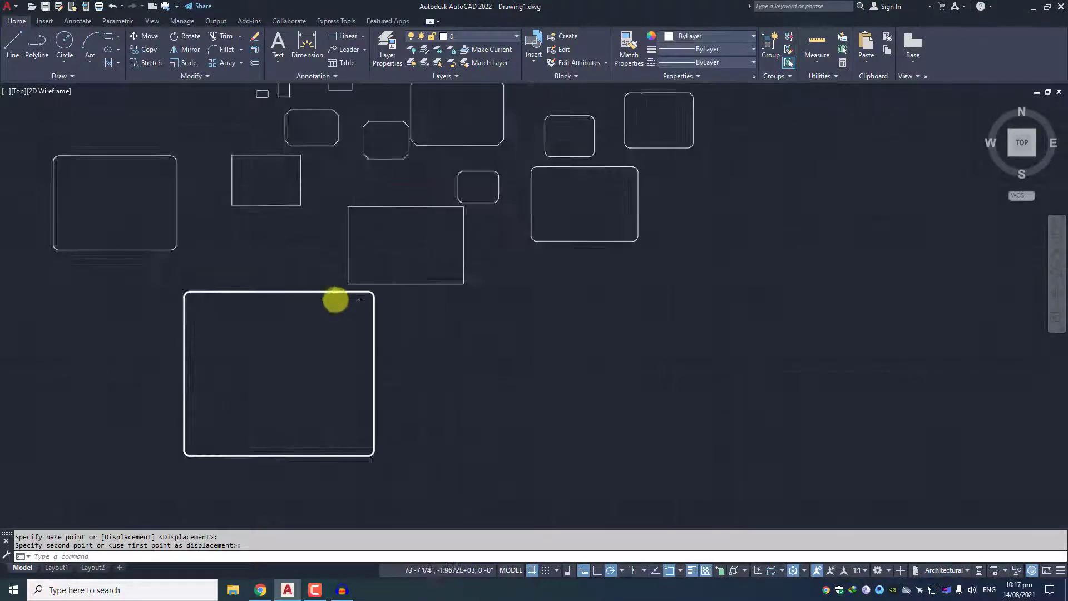
scroll(414, 302, "down", 2)
type("rec")
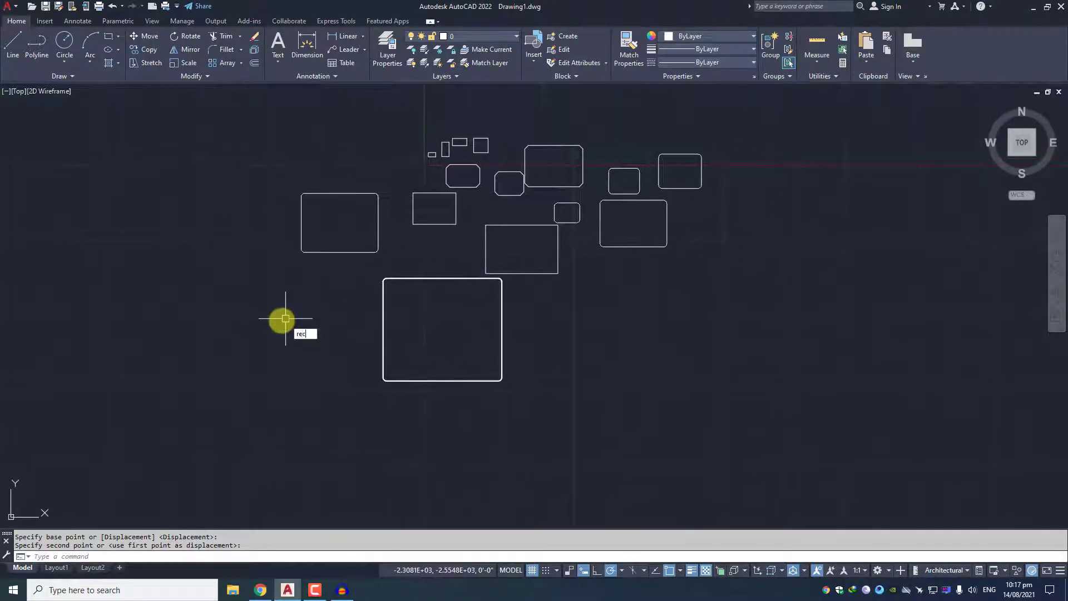
Draw another thick rectangle to the left of the big one.
key("Return")
left_click(226, 294)
left_click(325, 393)
scroll(358, 310, "up", 4)
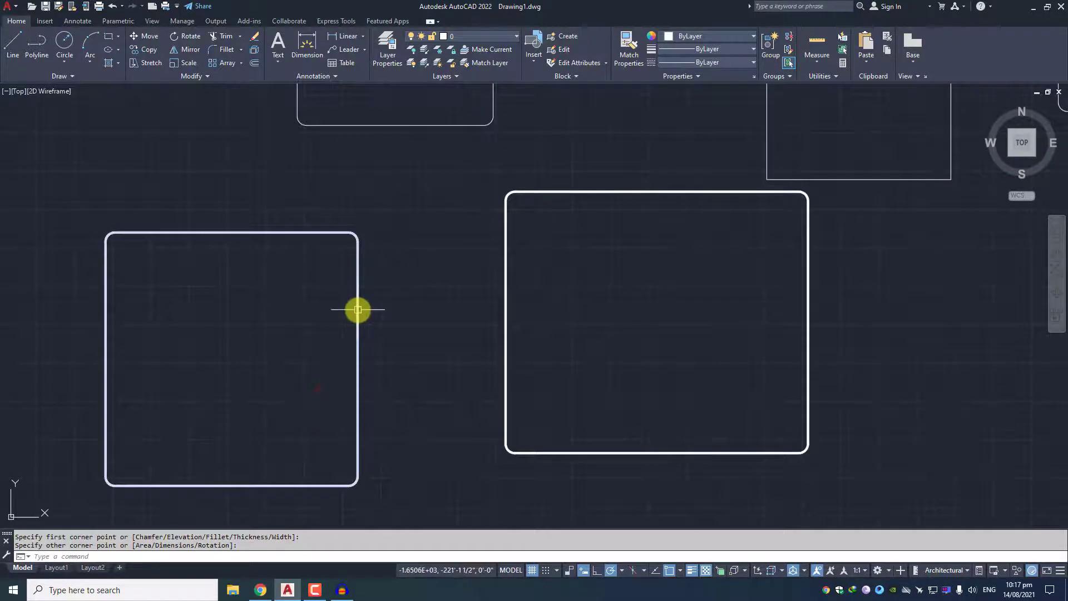
key("Return")
middle_click_drag(444, 305, 231, 263)
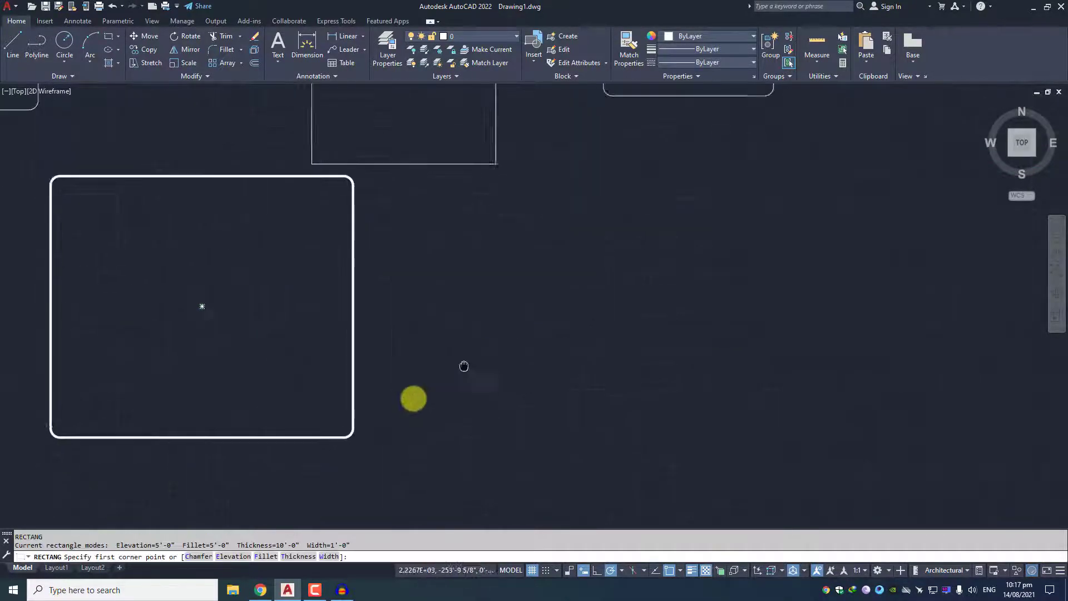
Draw a rectangle with its line width set to 0.
middle_click_drag(413, 398, 419, 378)
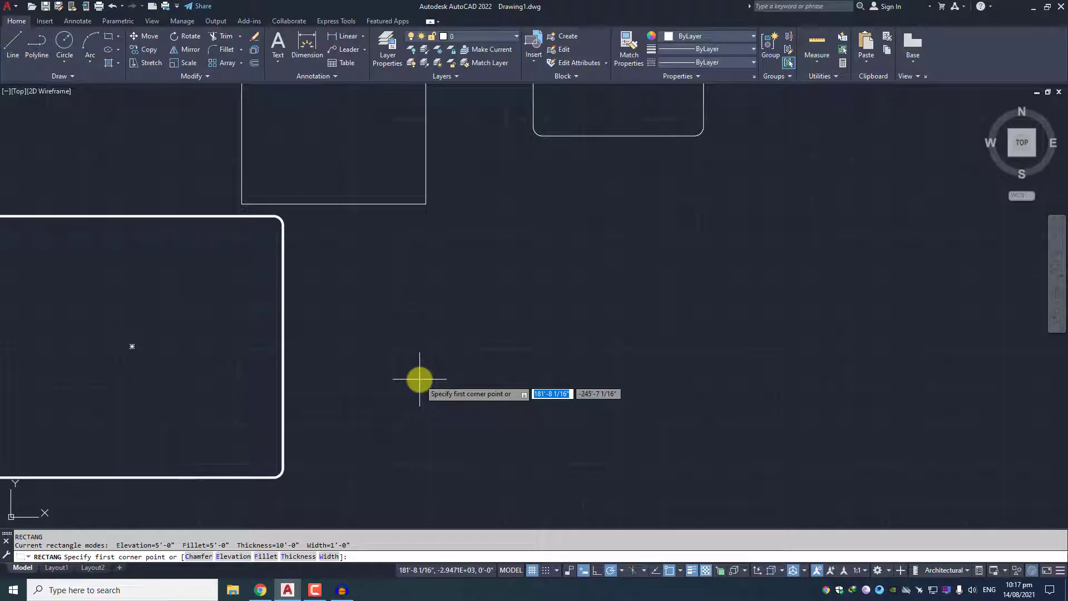
left_click(328, 557)
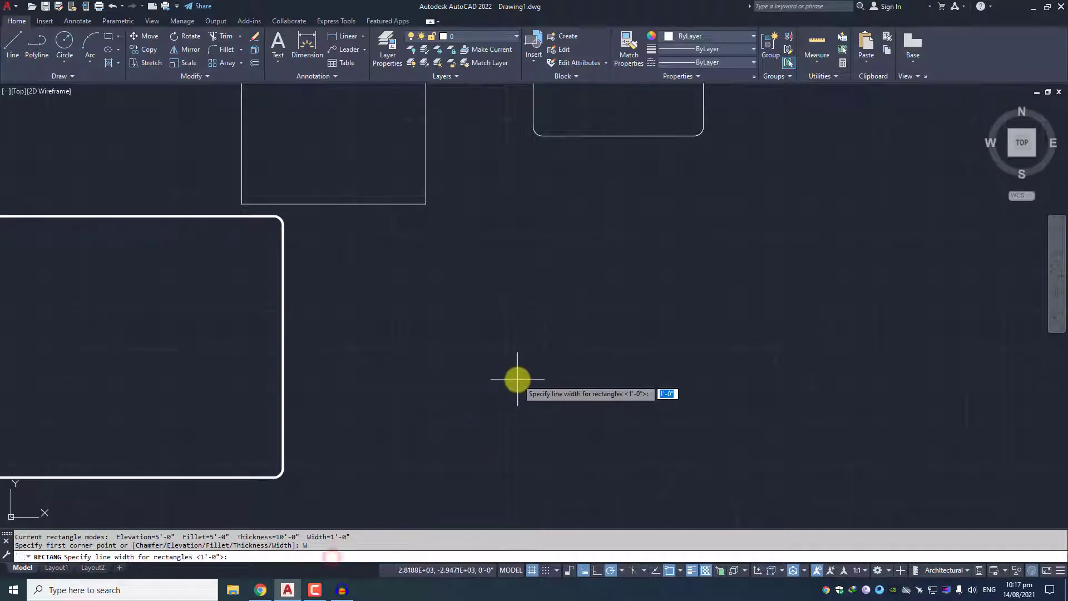
type("0")
key("Return")
left_click(343, 203)
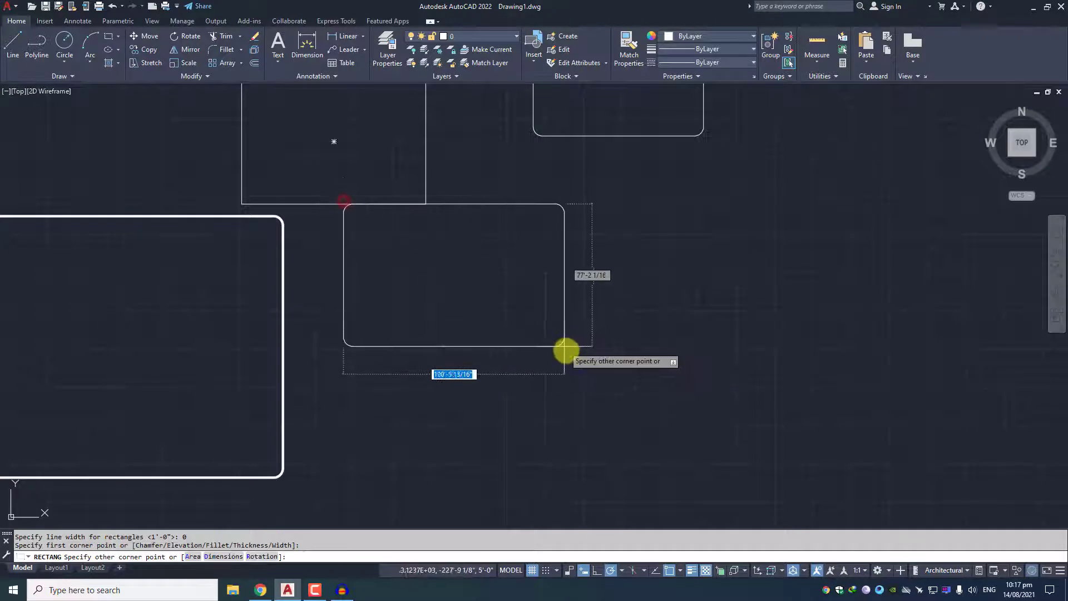
left_click(566, 350)
middle_click_drag(612, 279, 542, 292)
Draw a square-cornered rectangle with the fillet radius set to 0.
key("Return")
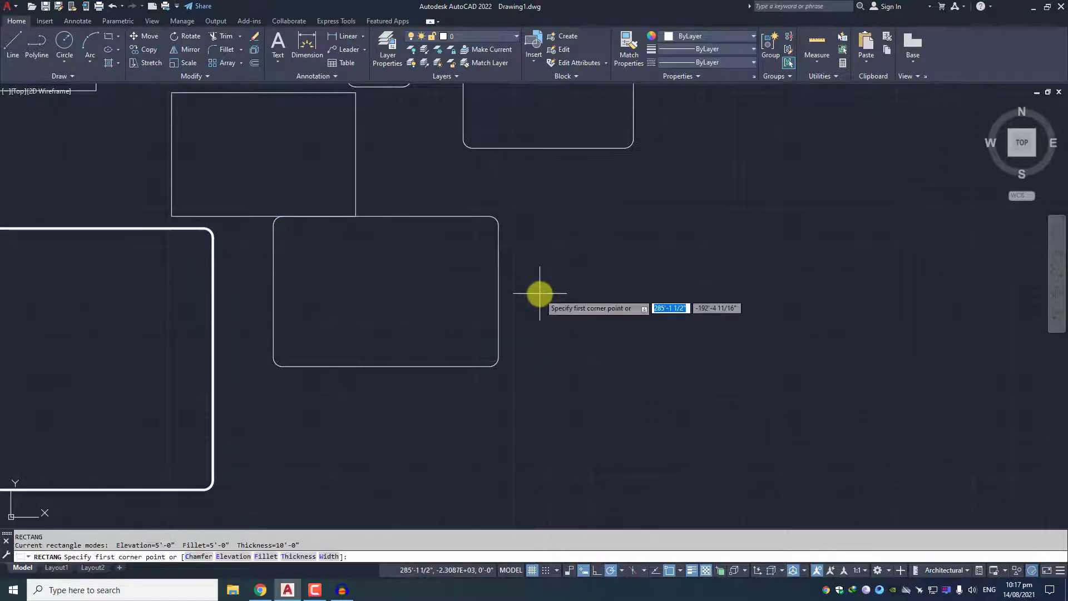
key("Escape")
key("Return")
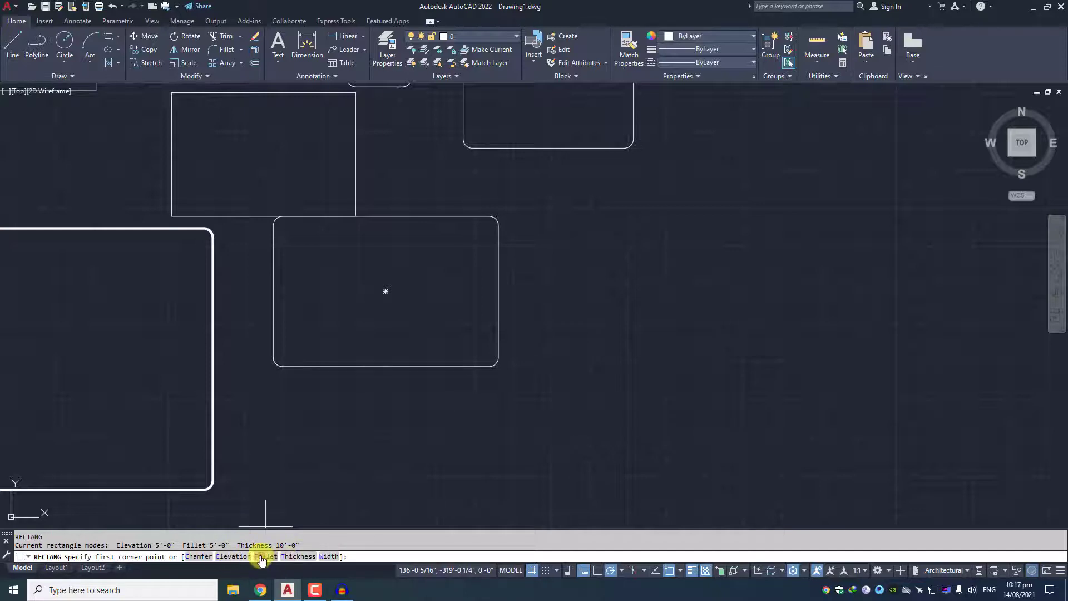
left_click(266, 556)
type("0")
key("Return")
left_click(608, 245)
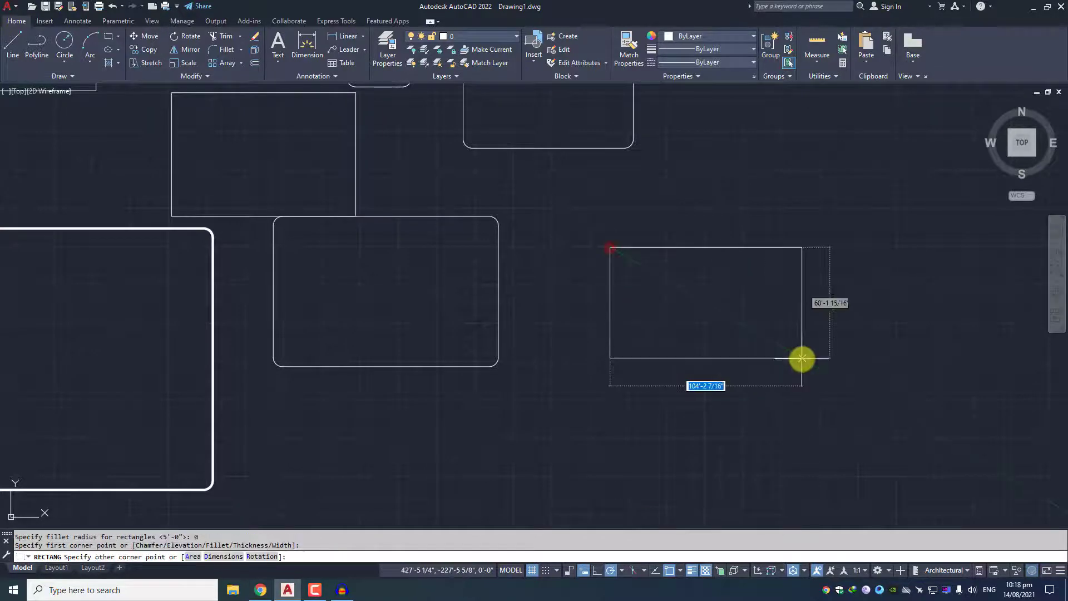
left_click(804, 358)
scroll(576, 267, "up", 5)
scroll(577, 267, "down", 5)
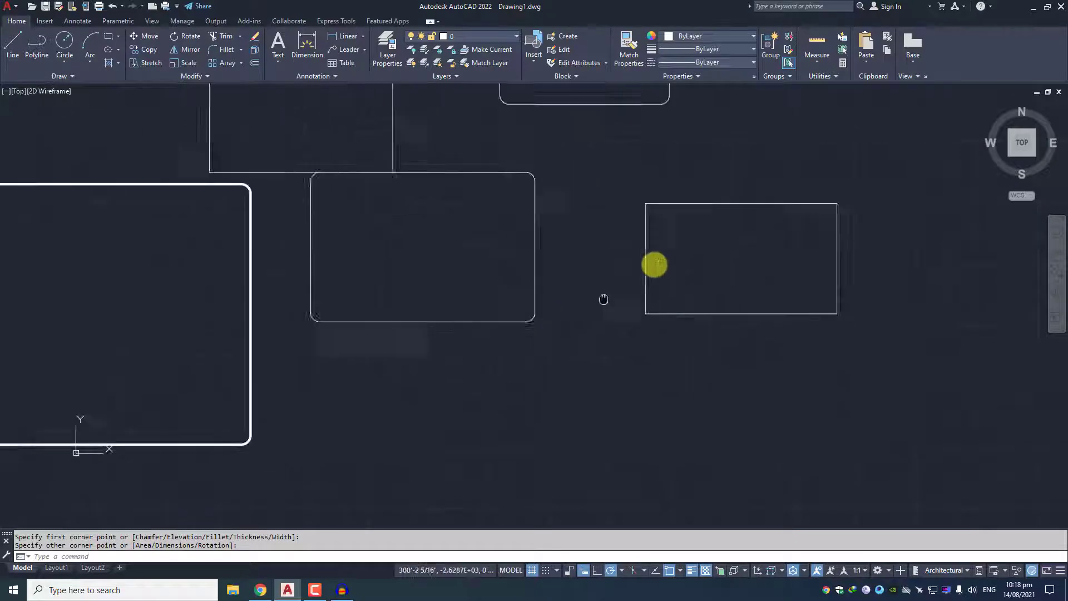
Draw another rectangle with the thickness reset to 0.
key("Escape")
key("Escape")
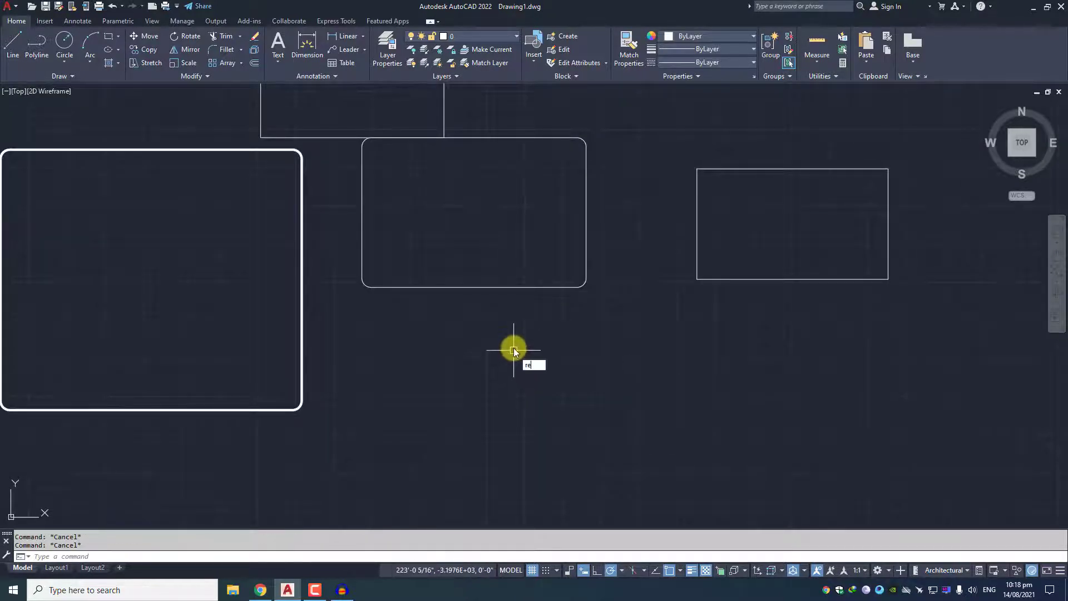
type("c")
key("Return")
type("t")
key("Return")
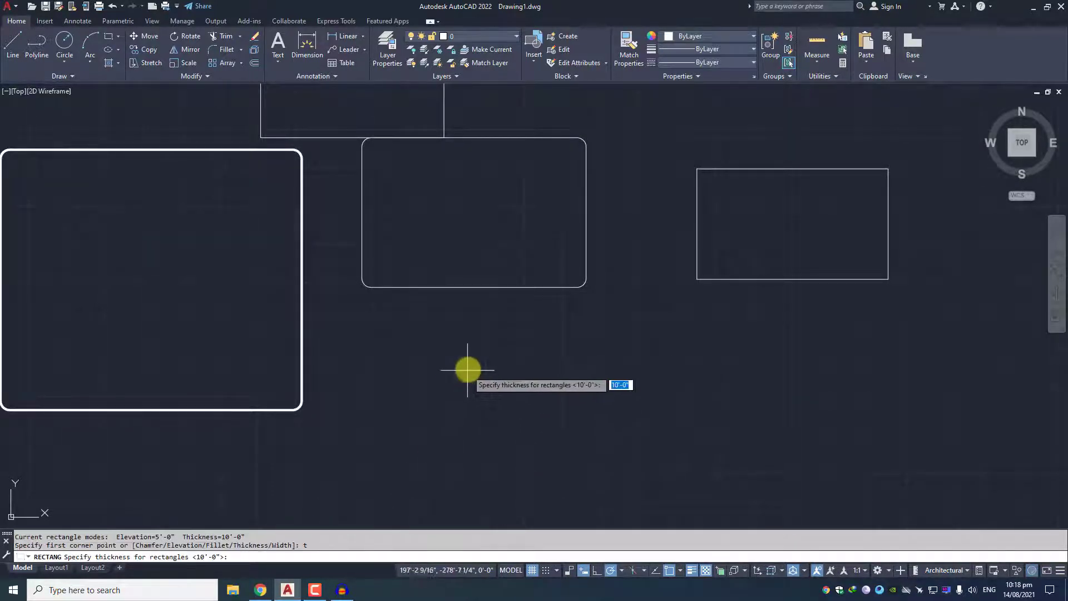
type("0")
key("Return")
scroll(467, 369, "up", 2)
left_click(456, 311)
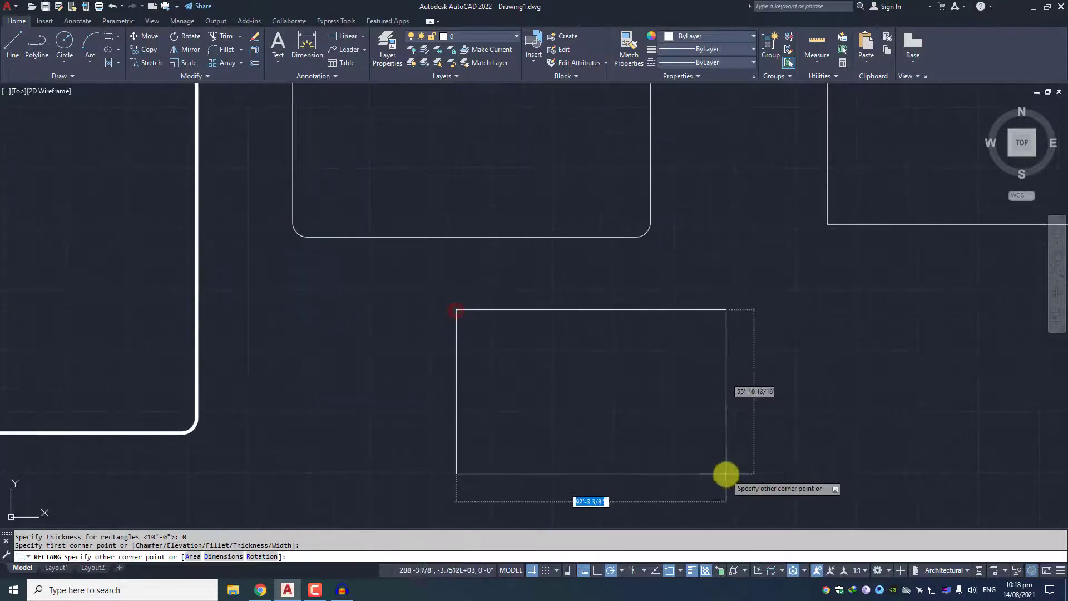
left_click(726, 474)
middle_click_drag(649, 379, 584, 348)
scroll(584, 349, "up", 2)
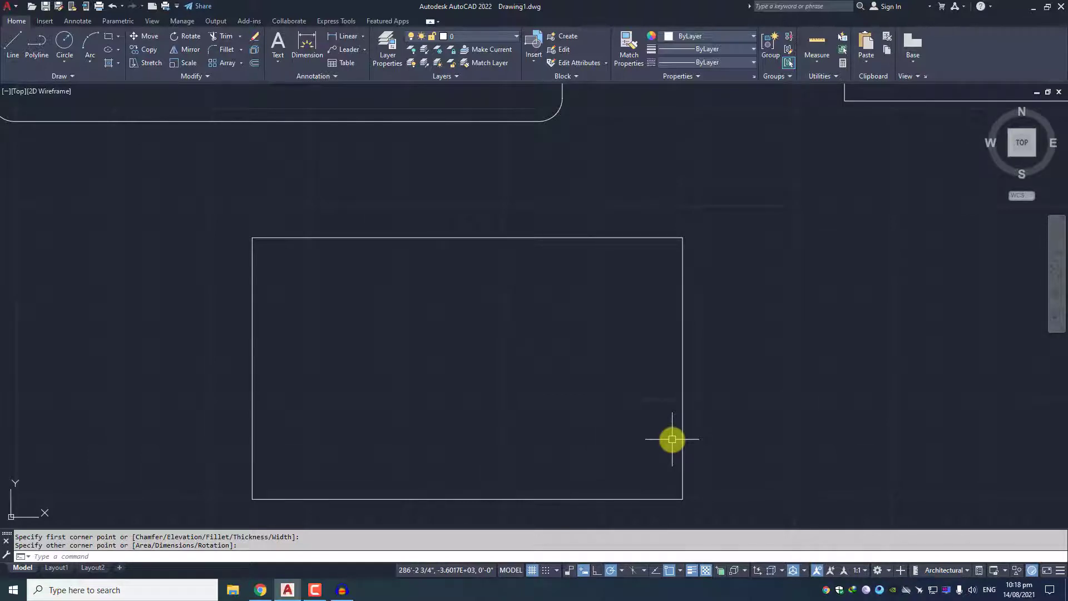
Place a new rectangle's first corner in the empty space and pick the Area sizing option.
type("ec")
key("Return")
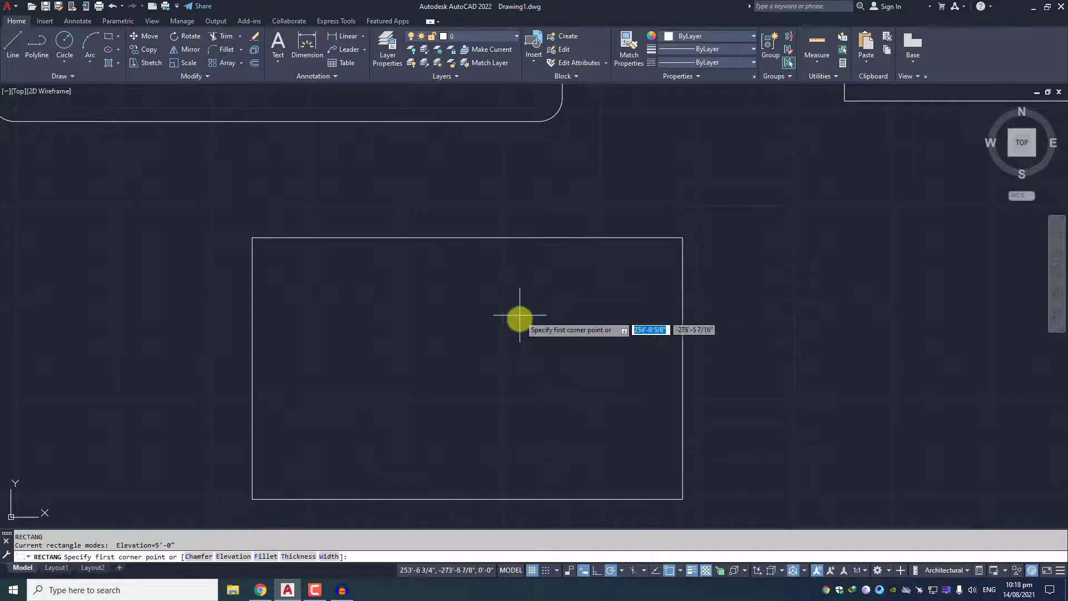
scroll(518, 317, "down", 2)
middle_click_drag(223, 411, 368, 369)
left_click(367, 365)
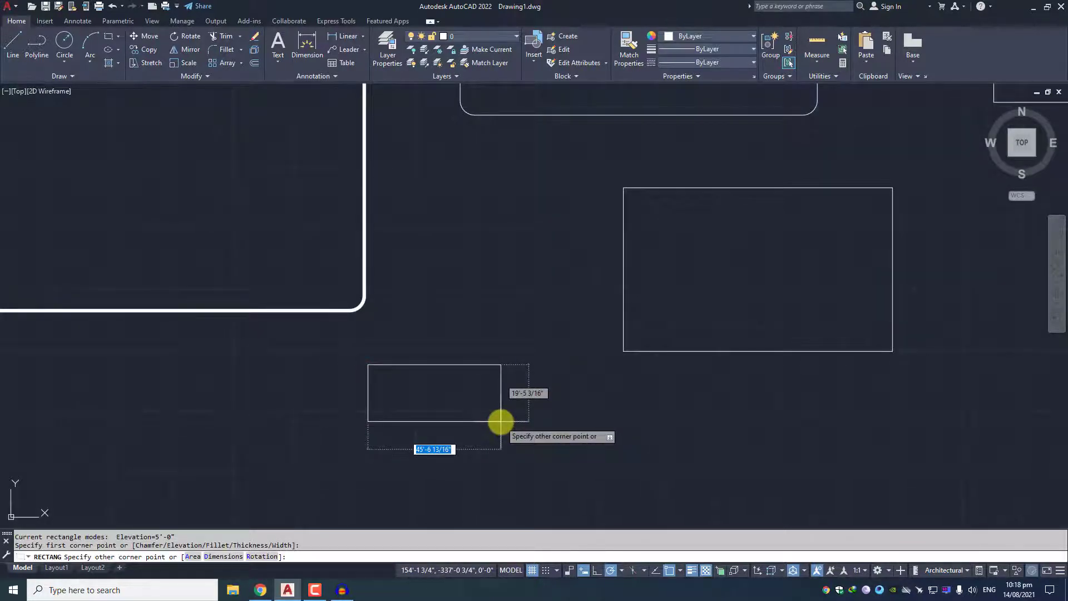
key("Escape")
key("Return")
scroll(473, 361, "down", 5)
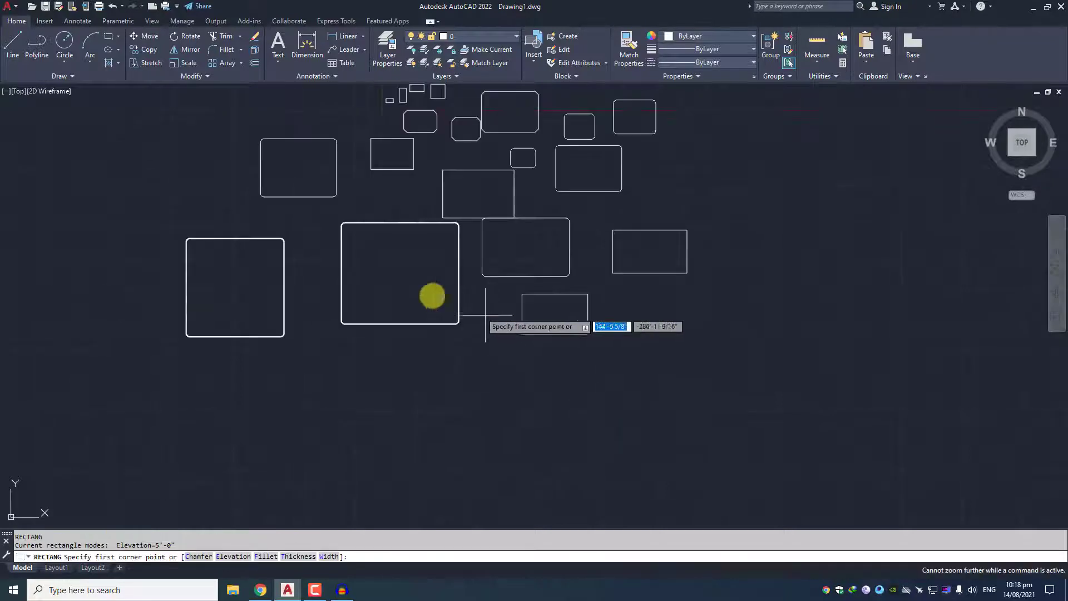
middle_click_drag(430, 296, 415, 308)
left_click(399, 223)
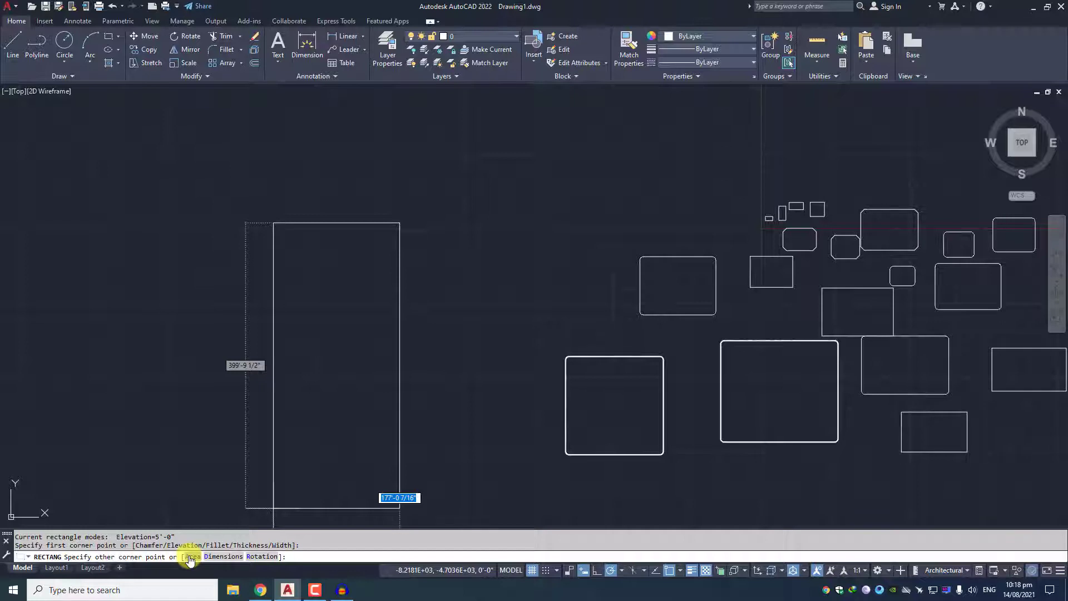
left_click(189, 556)
type("25000")
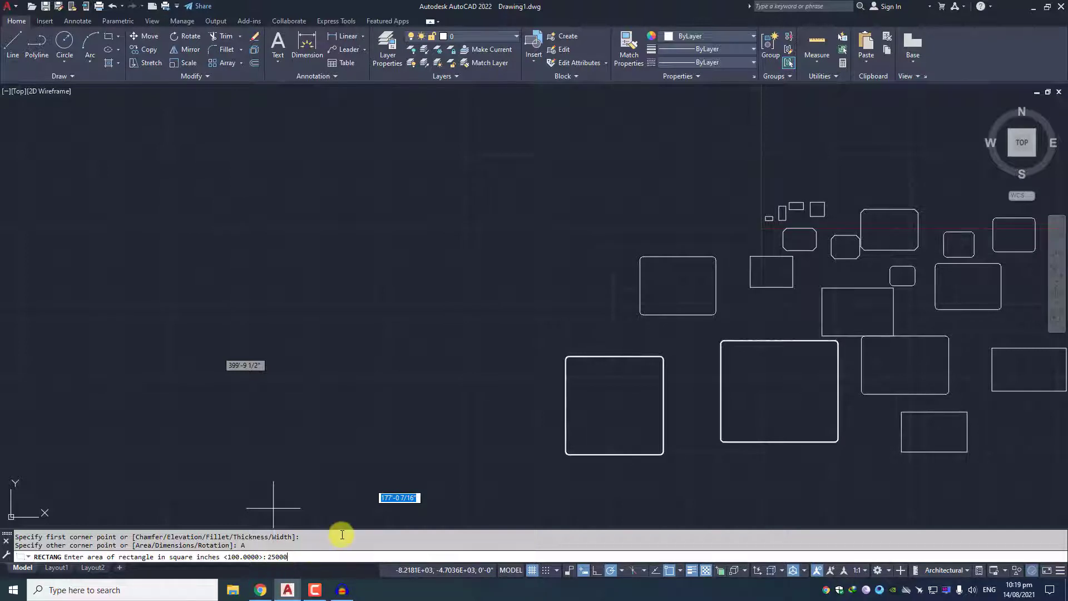
Finish the rectangle with an area of 25000 square inches and a 5' length.
key("Return")
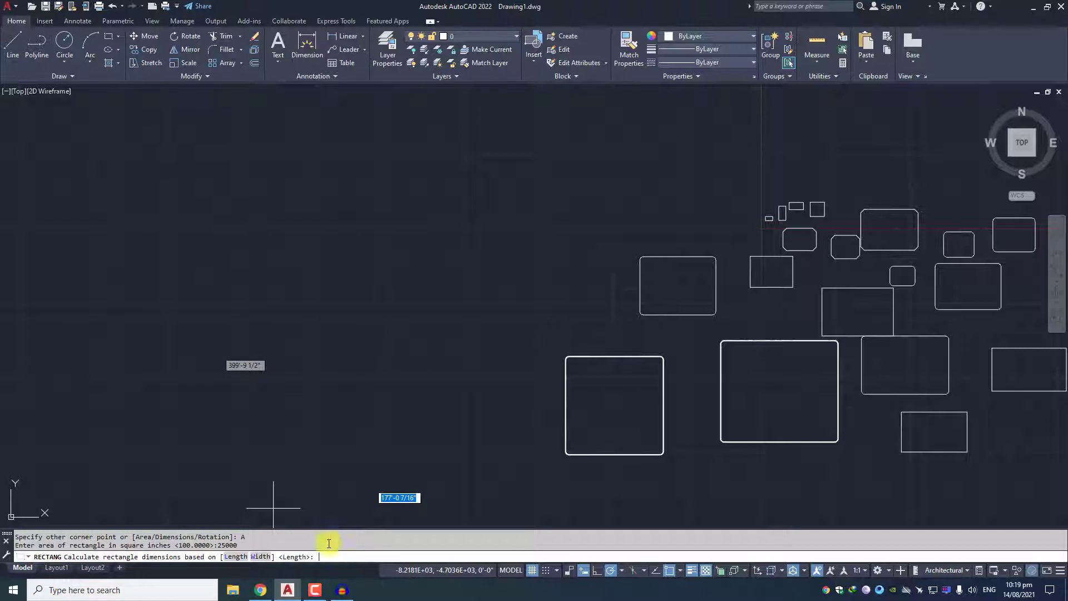
left_click(242, 556)
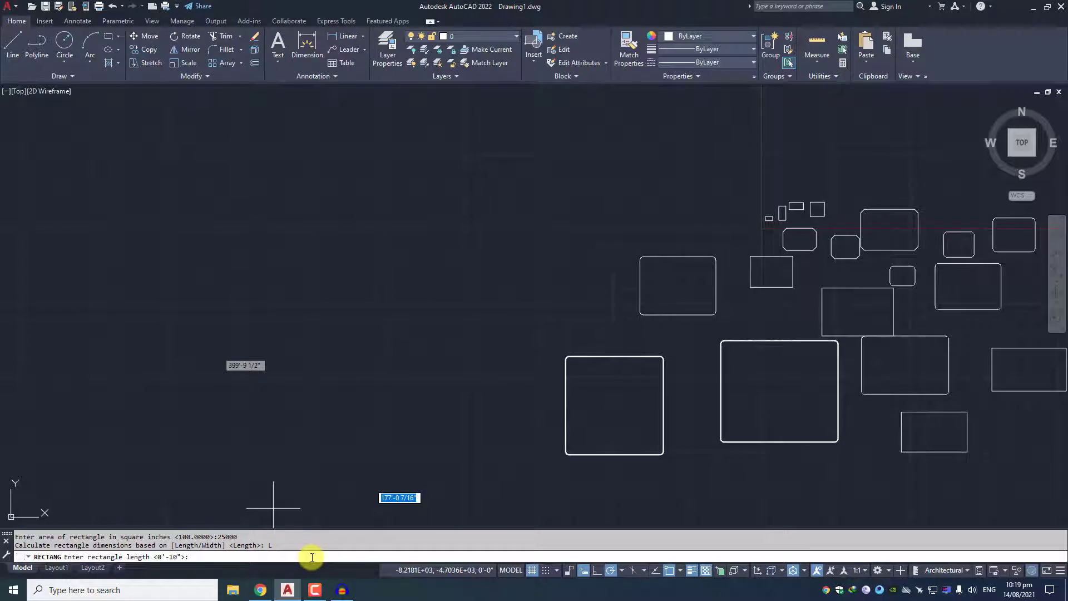
type("5'")
key("Return")
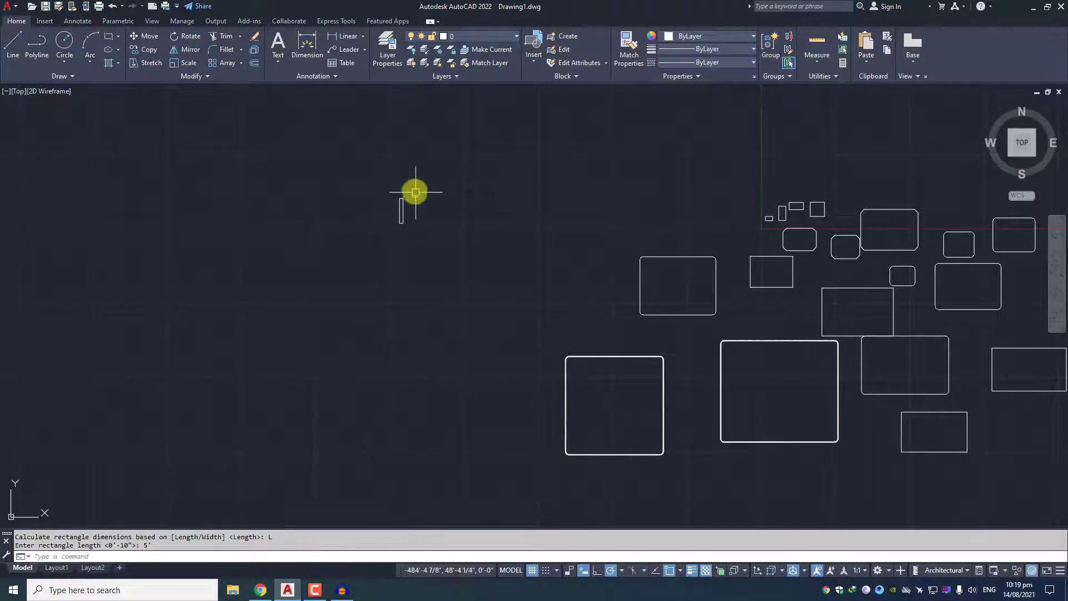
scroll(395, 223, "up", 5)
scroll(339, 306, "up", 4)
middle_click_drag(339, 305, 380, 253)
Select the narrow rectangle to inspect it, then clear the selection.
left_click(393, 377)
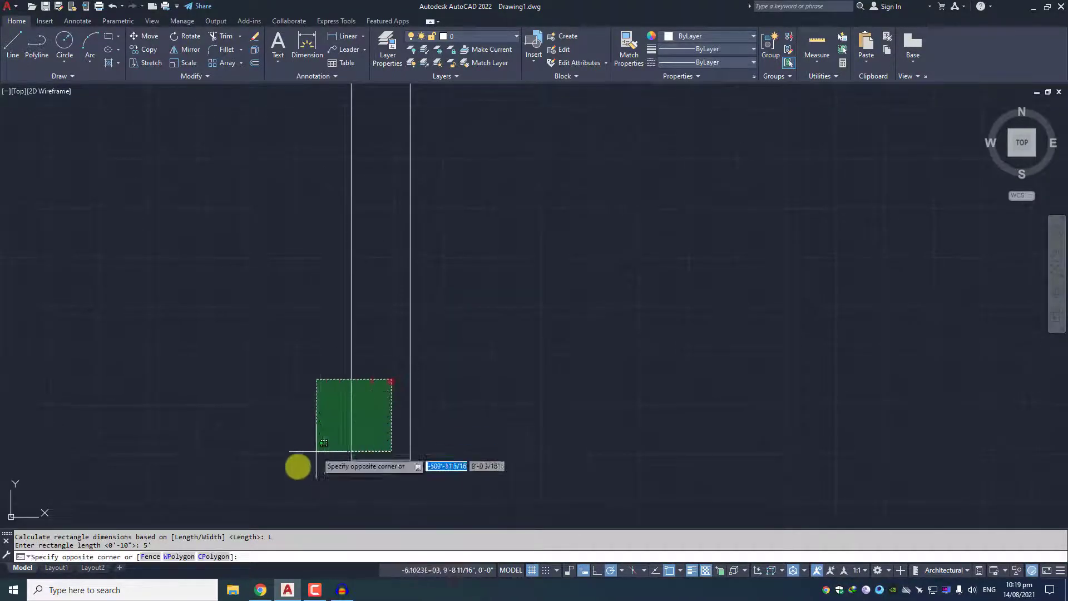
left_click(294, 468)
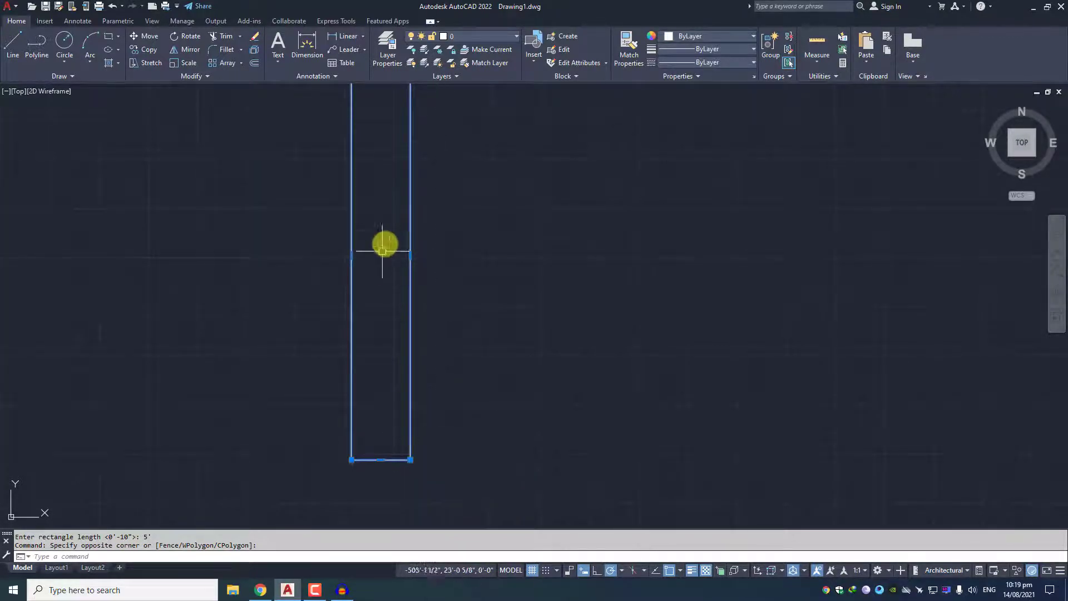
scroll(384, 233, "down", 6)
scroll(382, 231, "up", 2)
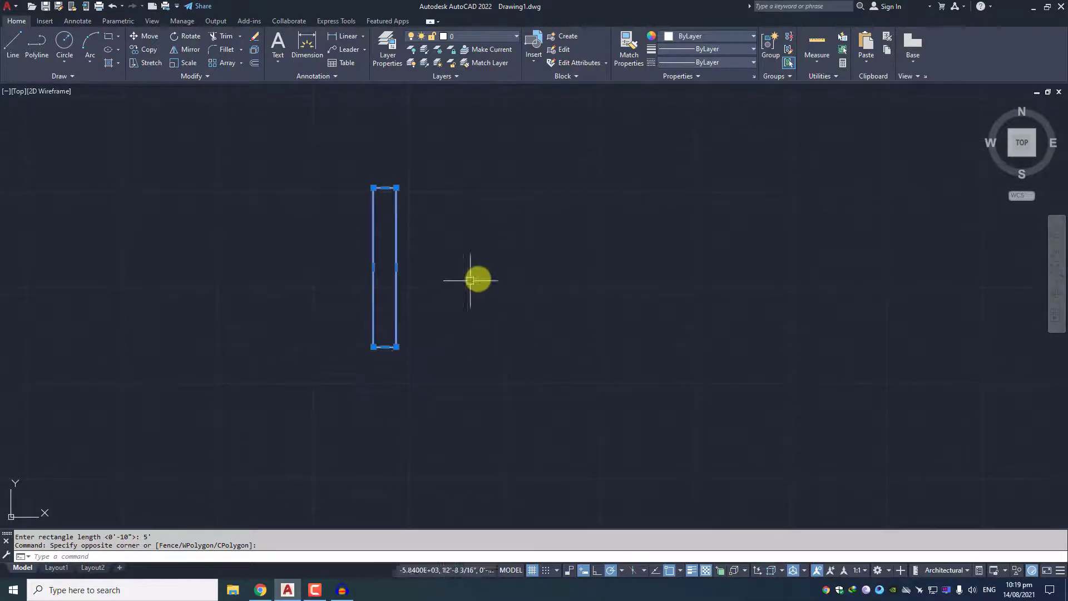
middle_click_drag(456, 281, 394, 288)
key("Escape")
key("Escape")
Draw a 10' by 15' rectangle right of the narrow one using the Dimensions option.
type("c")
key("Return")
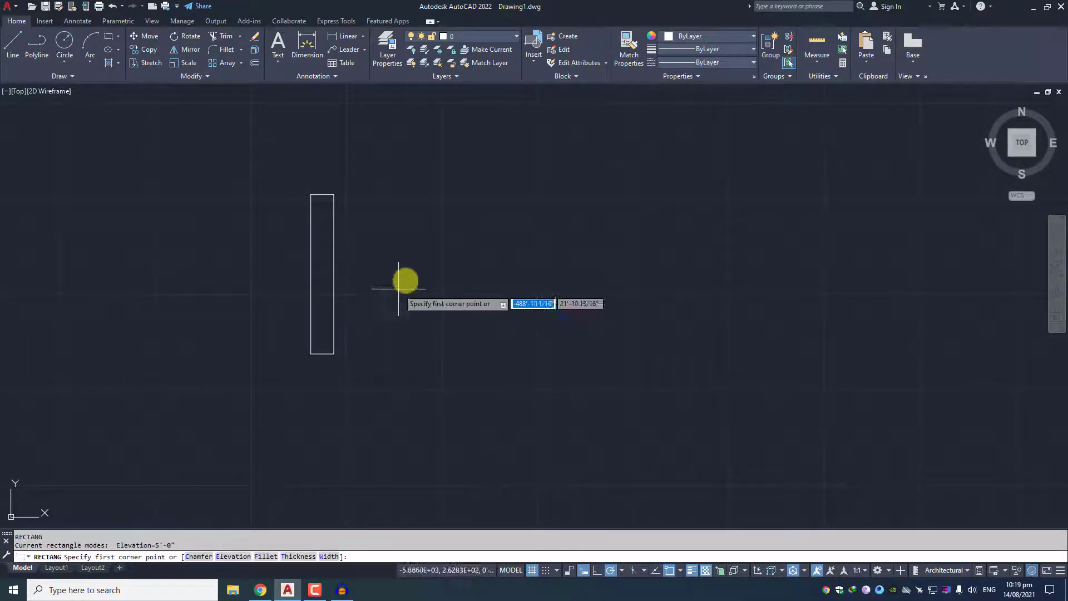
left_click(433, 233)
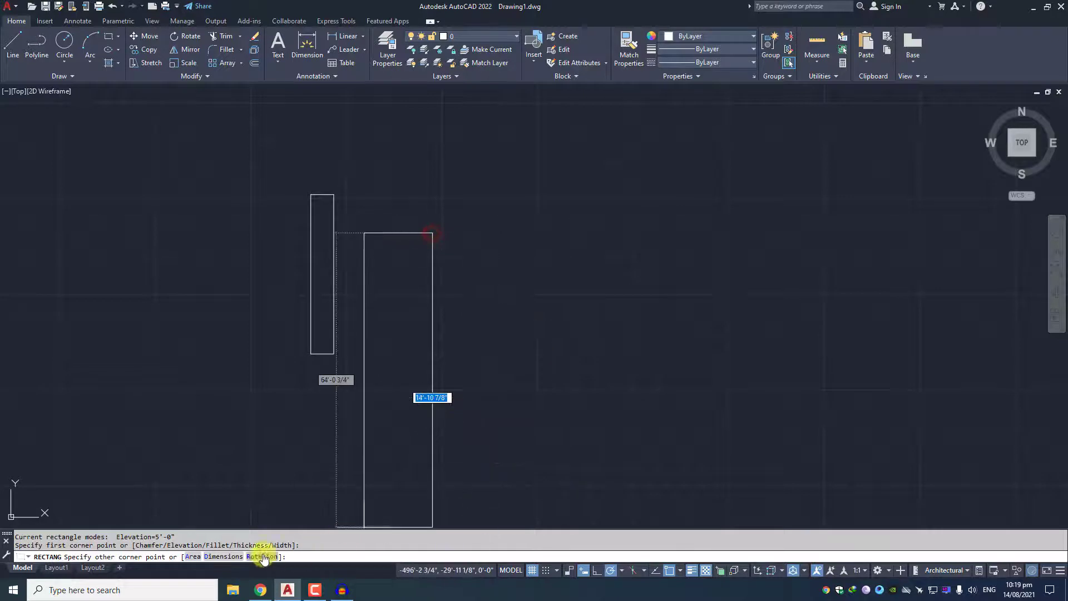
left_click(227, 557)
type("10'")
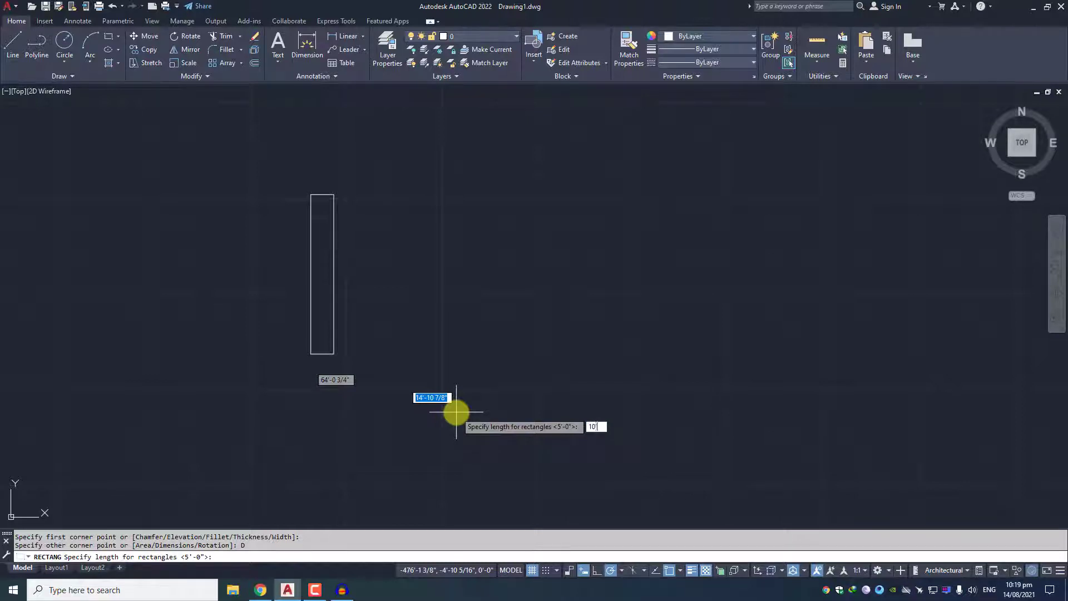
key("Return")
type("15")
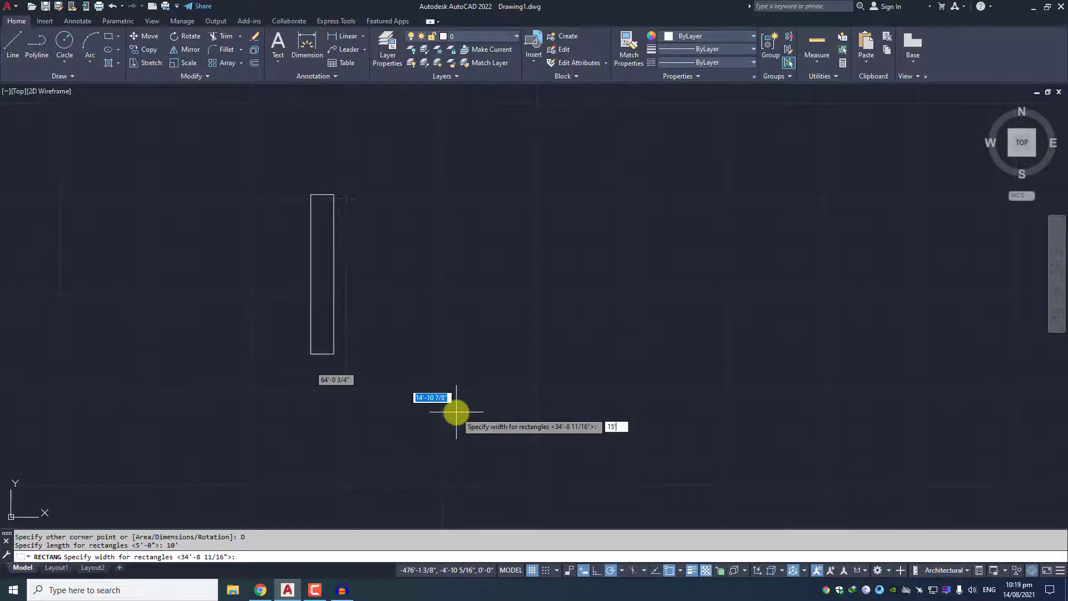
key("Return")
scroll(453, 258, "up", 4)
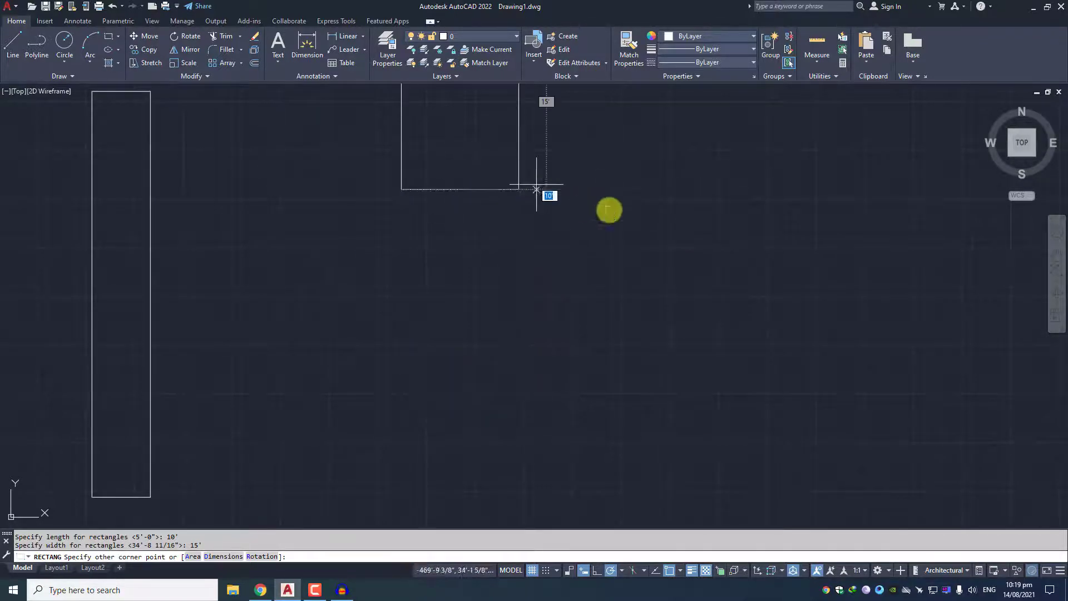
middle_click_drag(451, 174, 509, 285)
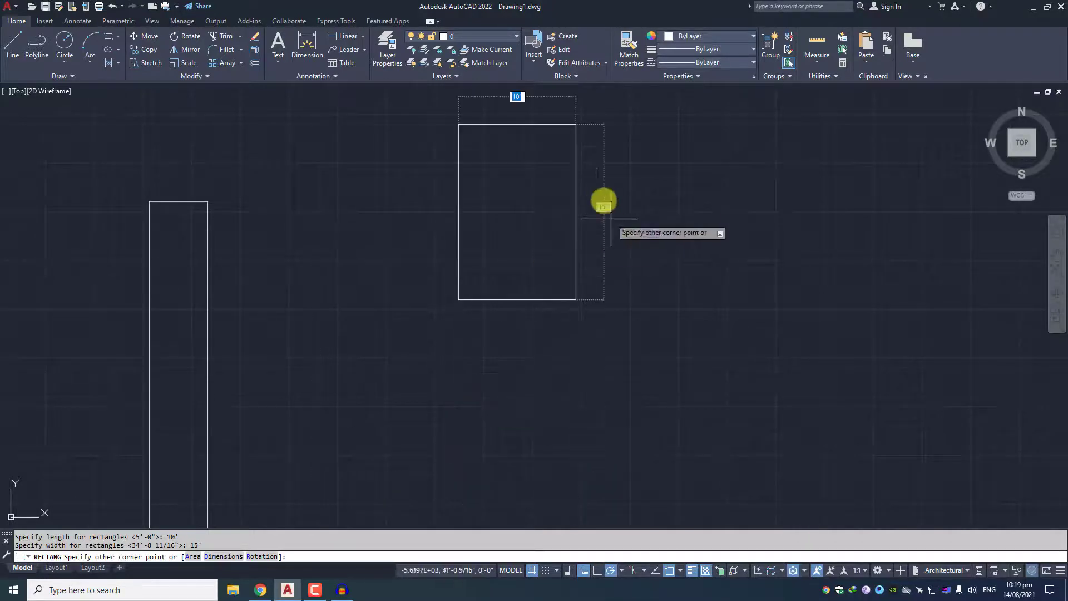
left_click(601, 196)
Select the new 10' by 15' rectangle to check it, then deselect it.
scroll(648, 251, "up", 3)
left_click(643, 299)
left_click(499, 489)
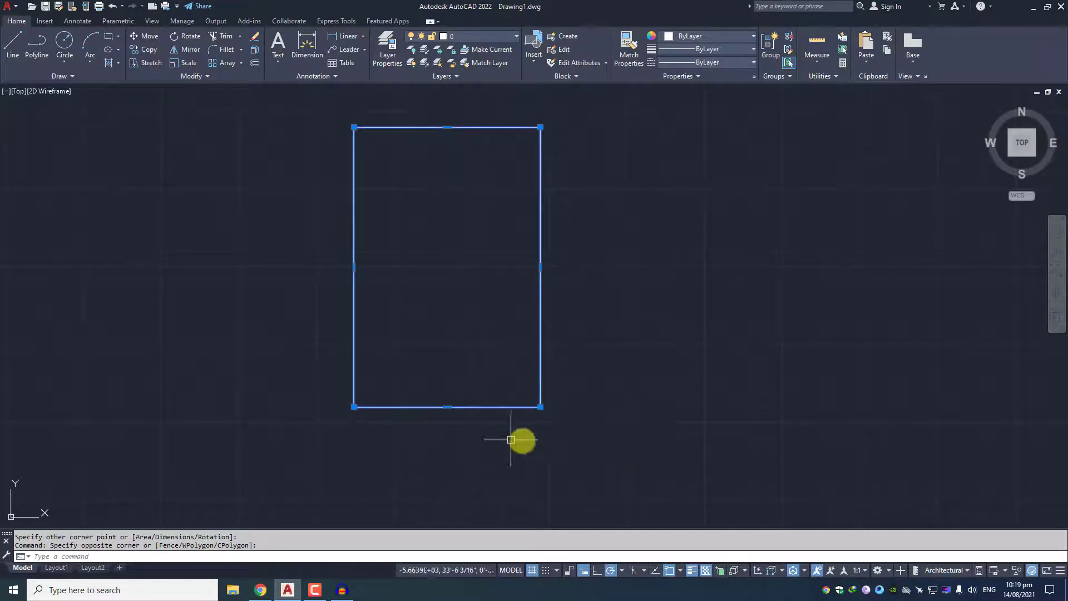
key("Escape")
key("Escape")
Draw a rectangle rotated 210° ending at the narrow rectangle's bottom-right corner.
key("Return")
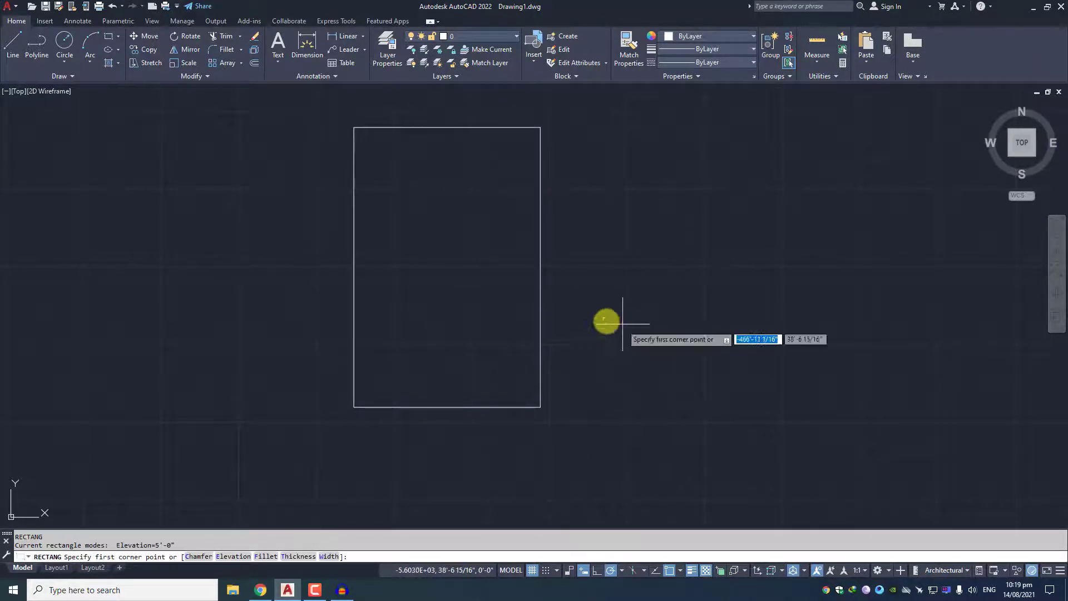
middle_click_drag(589, 240, 459, 257)
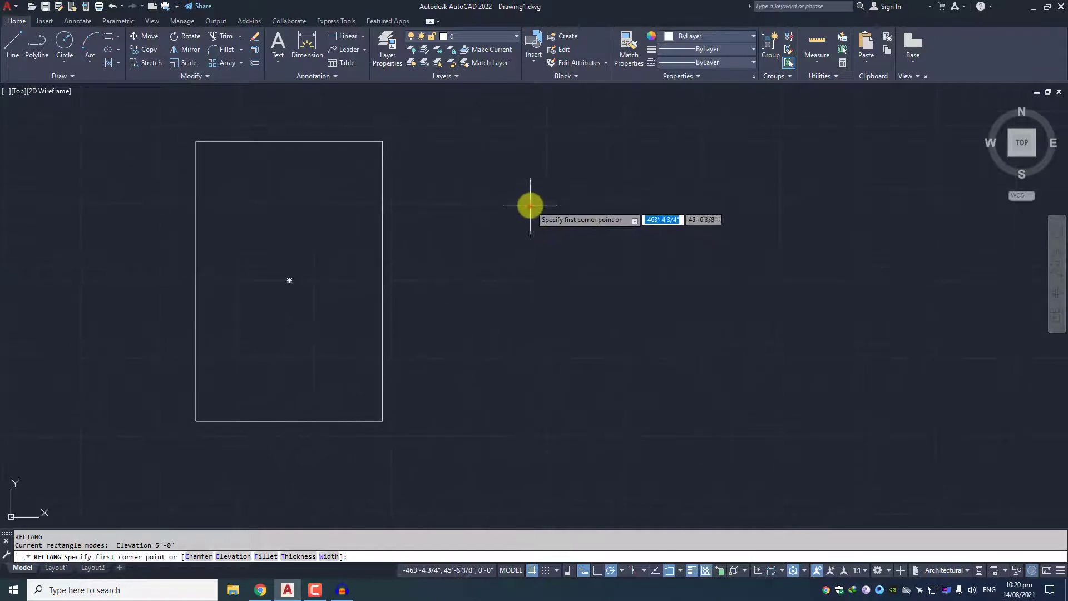
left_click(530, 205)
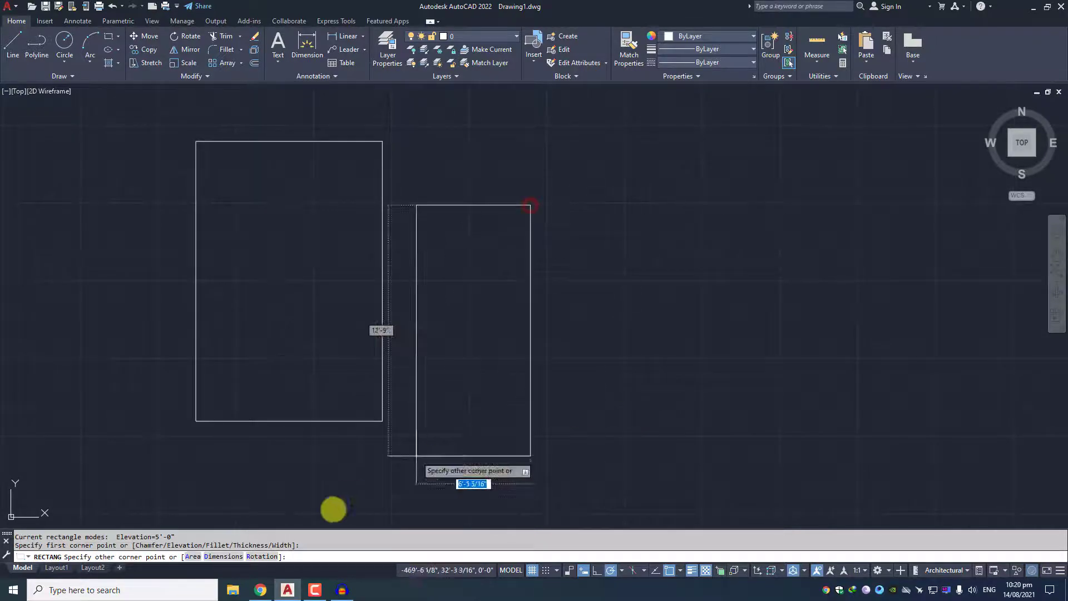
left_click(258, 559)
scroll(588, 246, "down", 2)
scroll(611, 267, "down", 2)
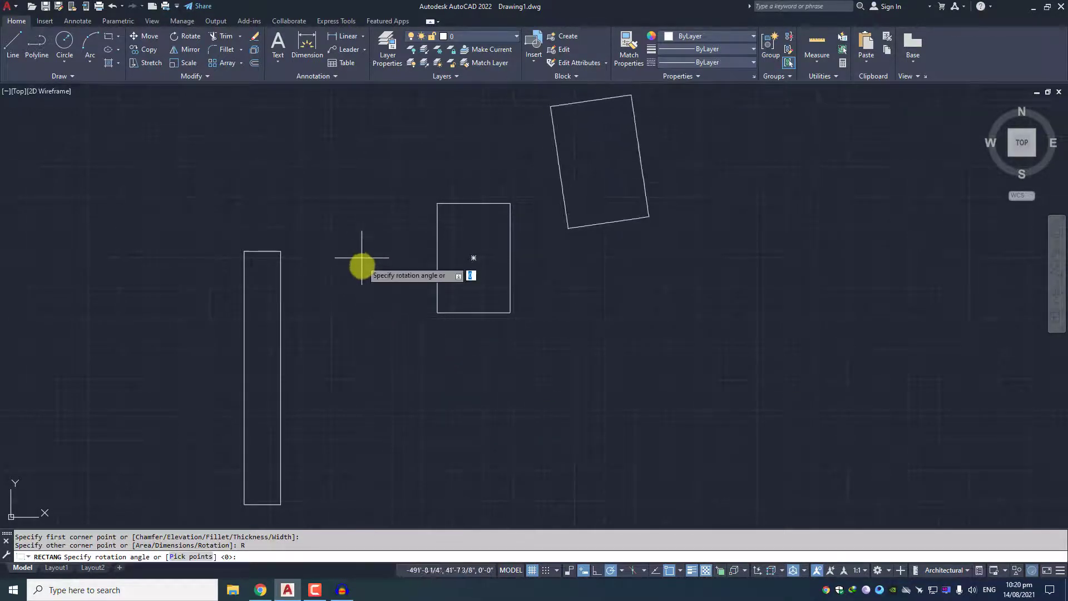
left_click(402, 325)
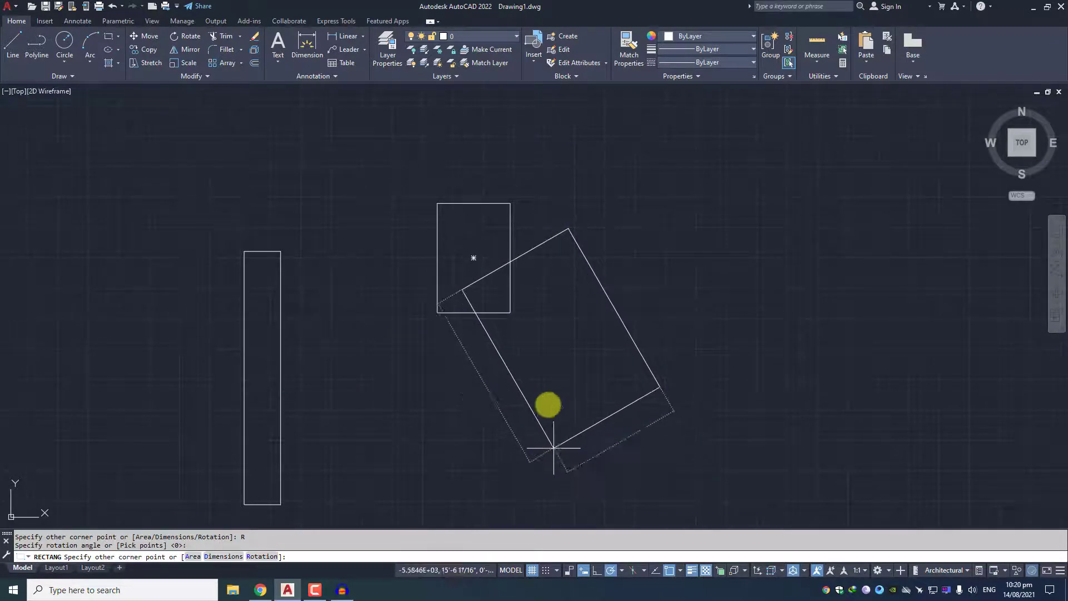
middle_click_drag(554, 448, 568, 320)
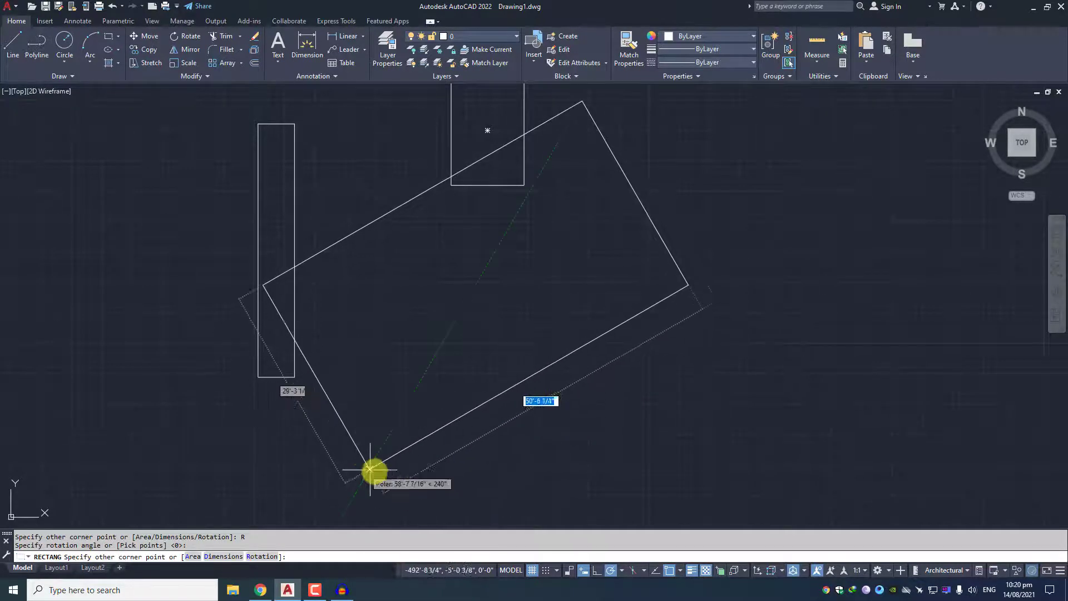
left_click(293, 378)
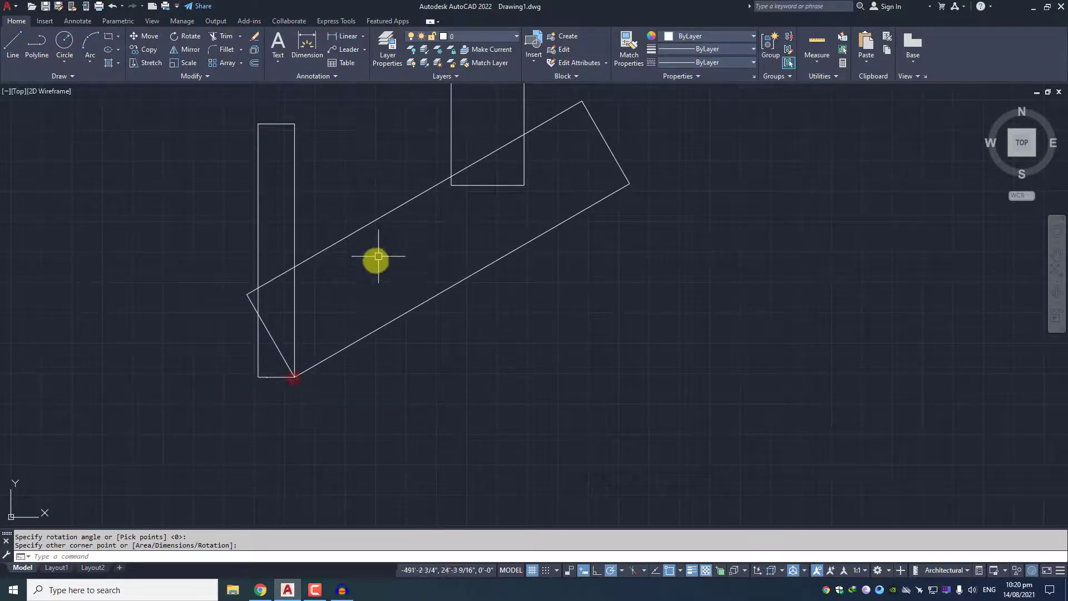
Select the rotated rectangle, then zoom extents to show all rectangles.
middle_click_drag(378, 257, 355, 303)
left_click(465, 412)
left_click(364, 325)
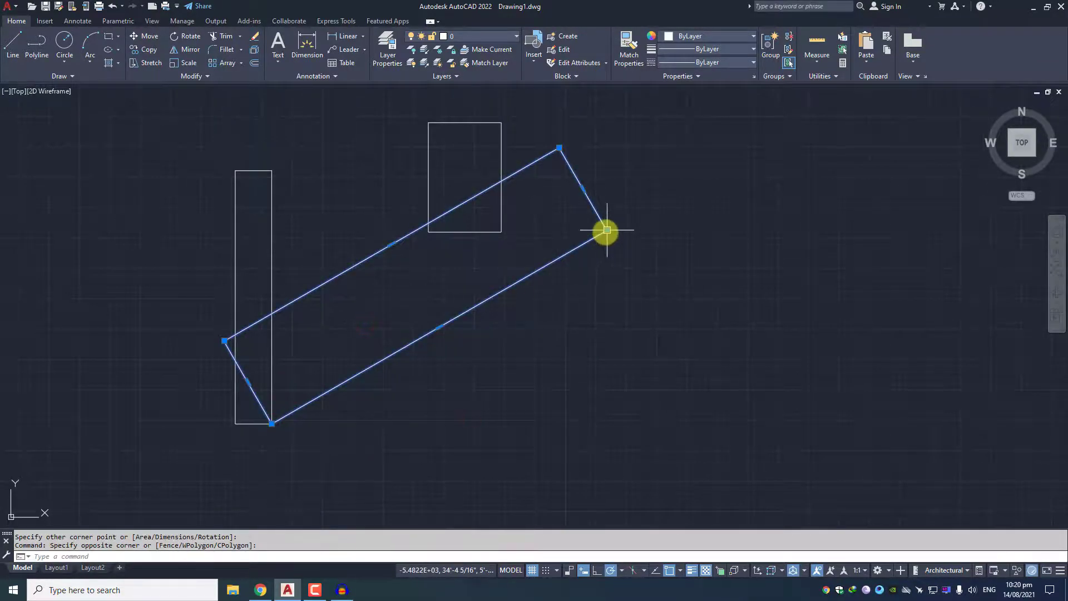
middle_click(670, 356)
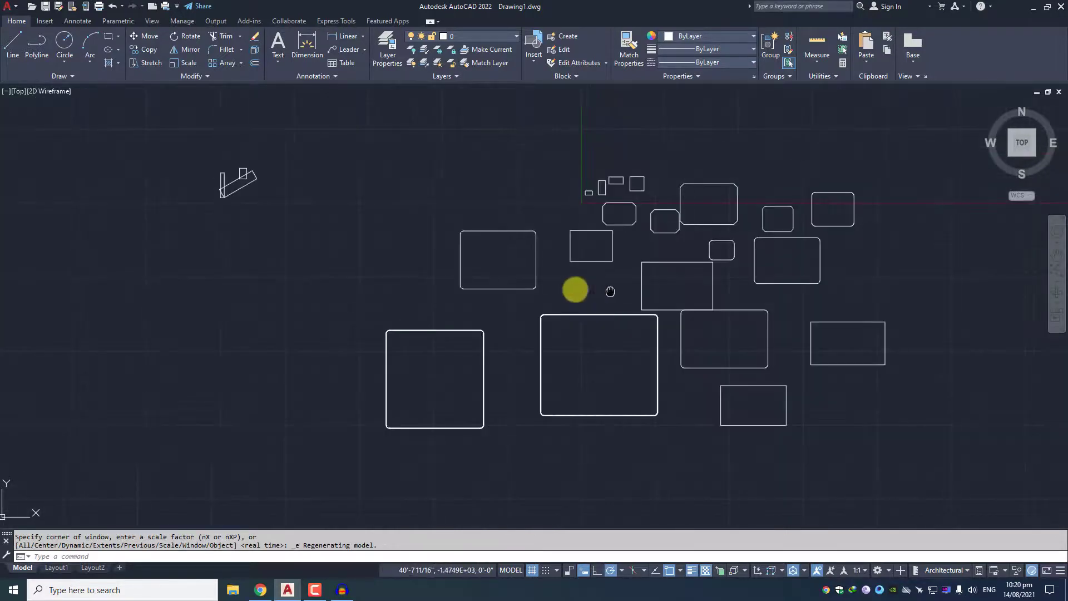
middle_click_drag(587, 287, 478, 290)
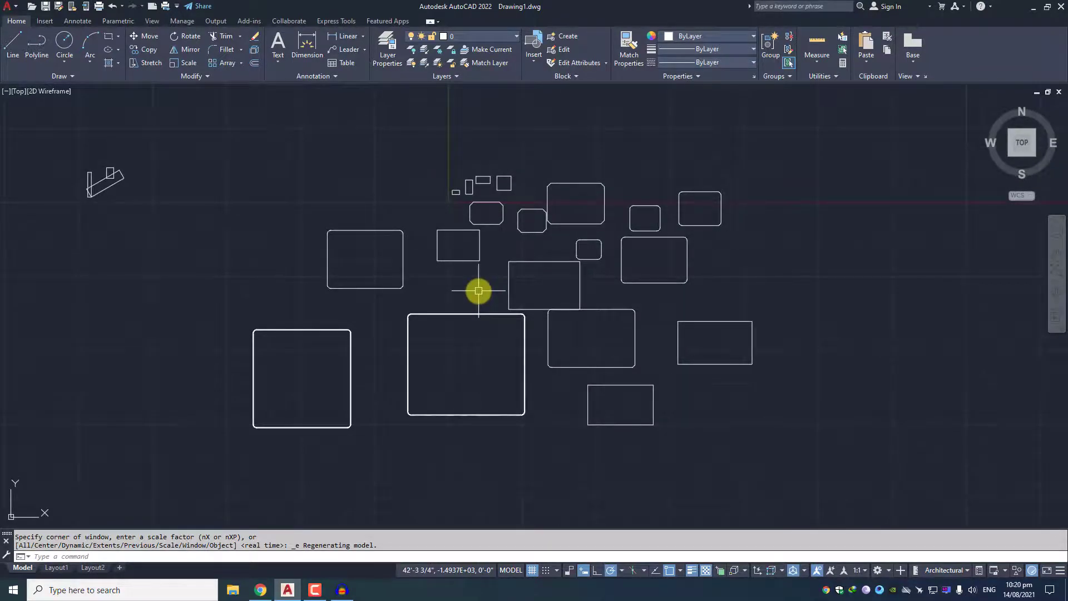